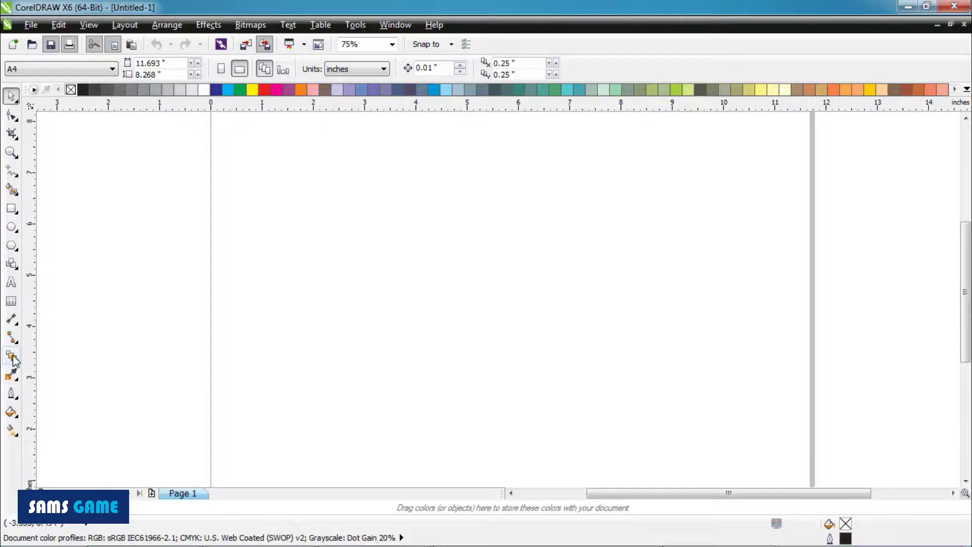
# Draw a rectangle about 1.86 by 1.78 inches near the page's upper-left corner
pyautogui.click(16, 360)
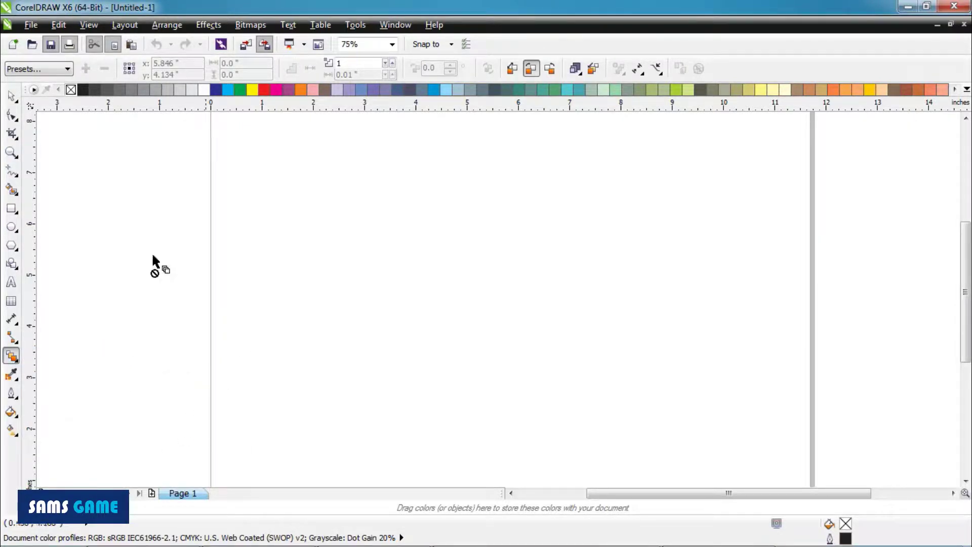
pyautogui.click(11, 96)
pyautogui.click(11, 208)
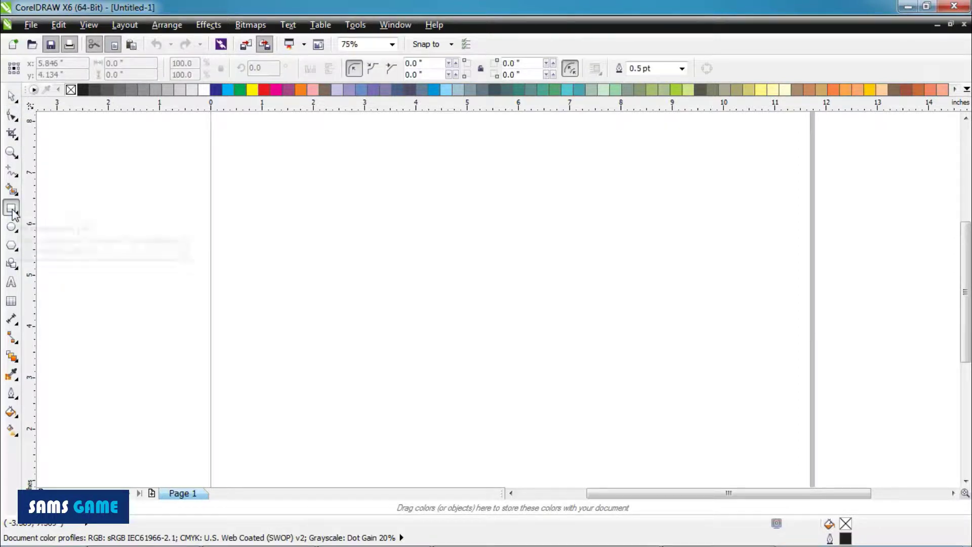
pyautogui.moveTo(251, 145); pyautogui.dragTo(347, 235)
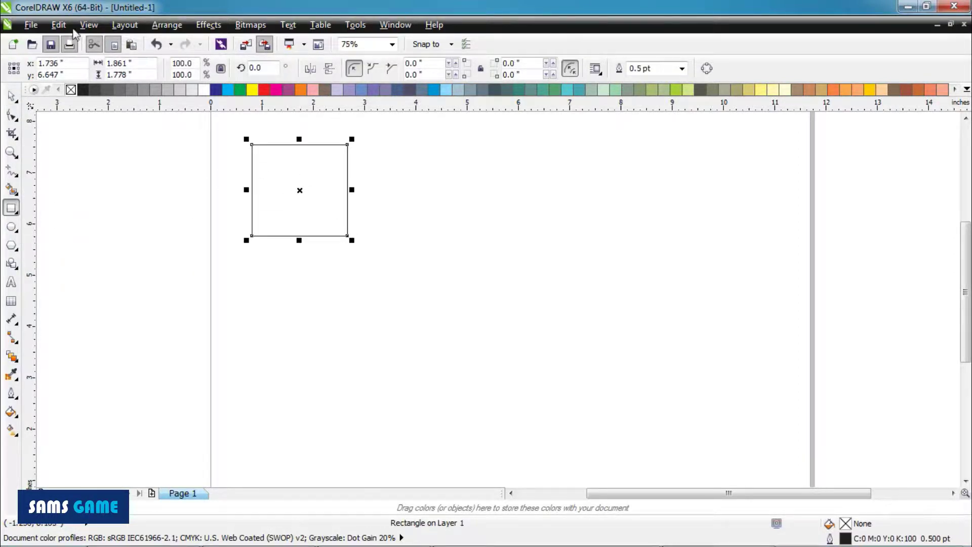
# Duplicate the rectangle and place the copy further down and to the right, centred at about x 7.3, y 4.1 inches
pyautogui.click(59, 25)
pyautogui.click(84, 191)
pyautogui.moveTo(337, 186); pyautogui.dragTo(597, 317)
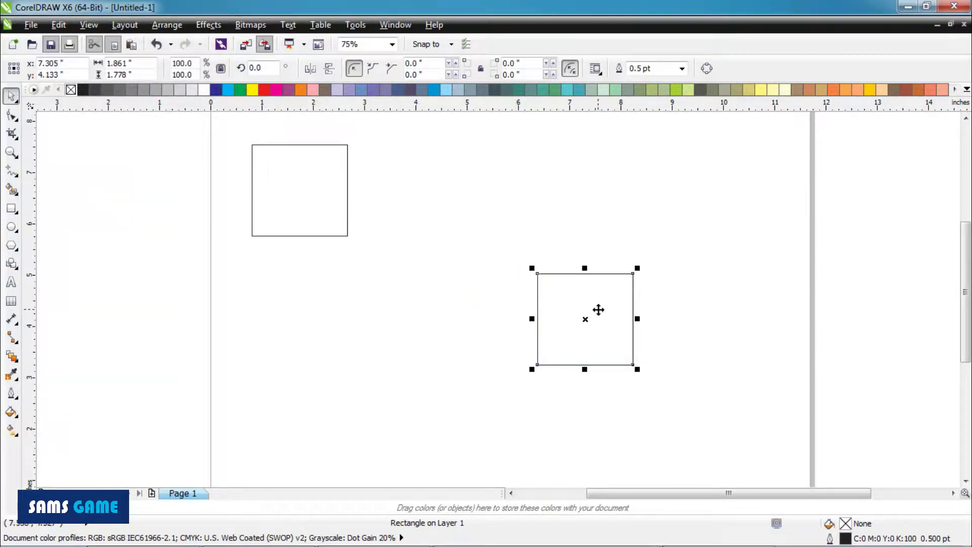
# Blend the two rectangles into each other and reduce the blend to 6 steps
pyautogui.click(14, 359)
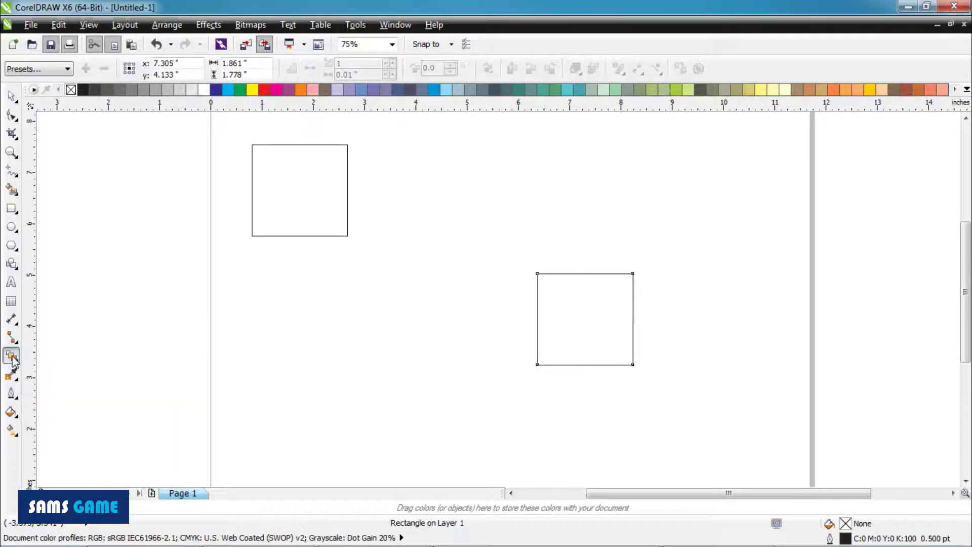
pyautogui.moveTo(316, 188); pyautogui.dragTo(575, 319)
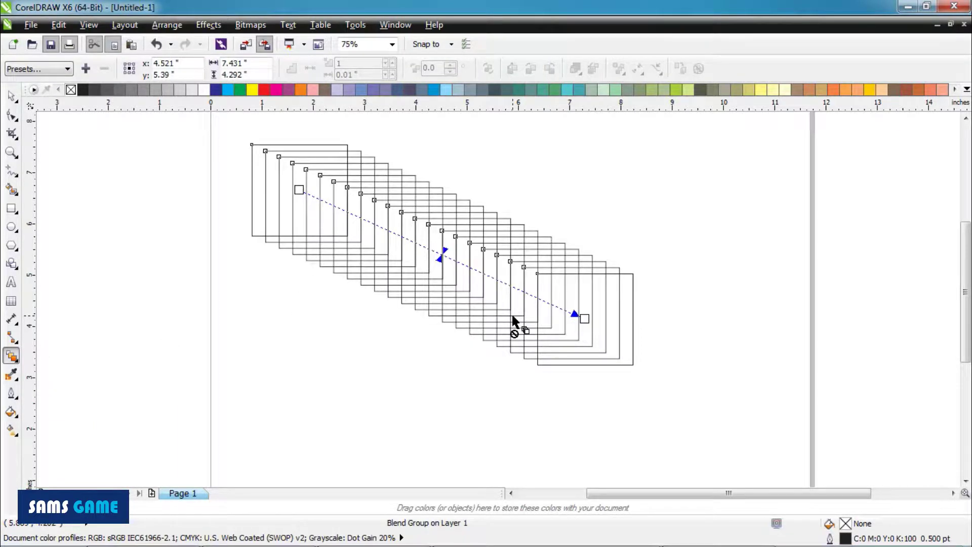
pyautogui.press('space')
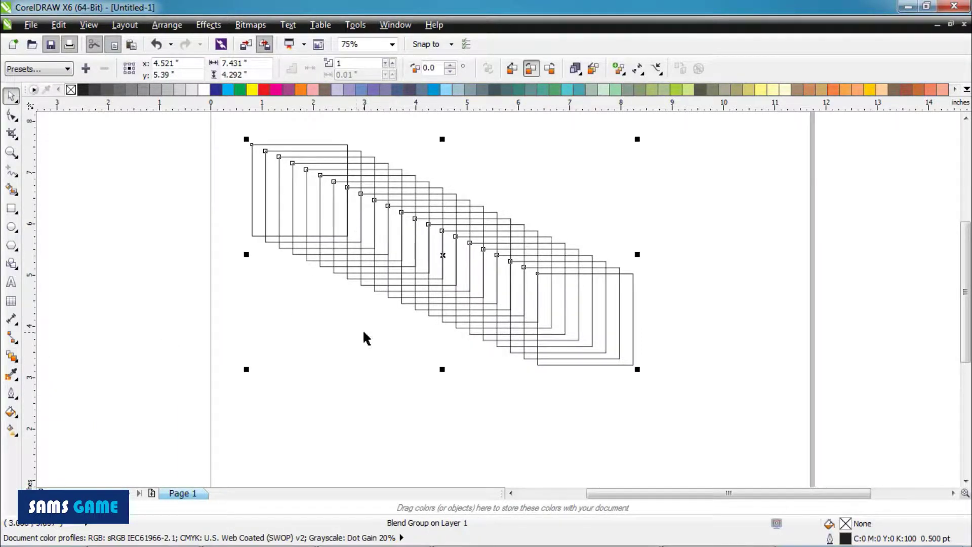
pyautogui.click(385, 63)
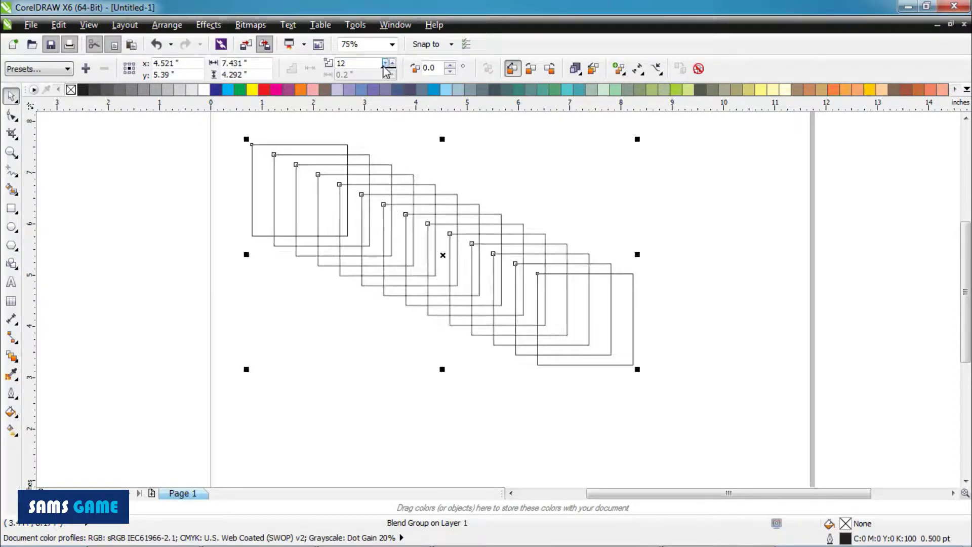
# Shrink the blend's end rectangle to about 0.73 by 0.69 inches and move it near the page's lower-right corner
pyautogui.click(589, 322)
pyautogui.click(632, 294)
pyautogui.moveTo(639, 272); pyautogui.dragTo(657, 339)
pyautogui.scroll(-1, 585, 203)
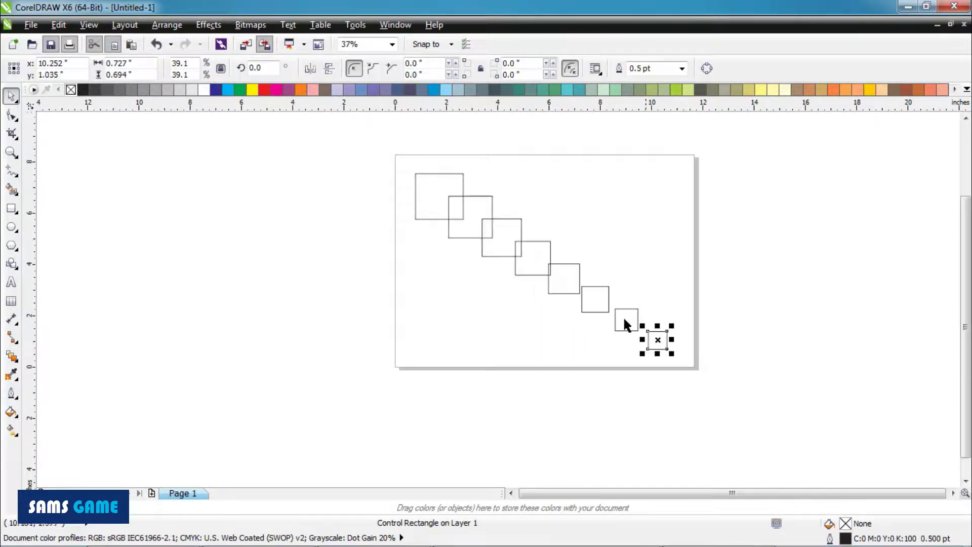
# Move the start rectangle into the page's upper-left corner and the end rectangle to about x 5.06, y 4.37 inches
pyautogui.moveTo(425, 184); pyautogui.dragTo(413, 173)
pyautogui.click(592, 204)
pyautogui.moveTo(663, 342); pyautogui.dragTo(527, 257)
pyautogui.click(575, 287)
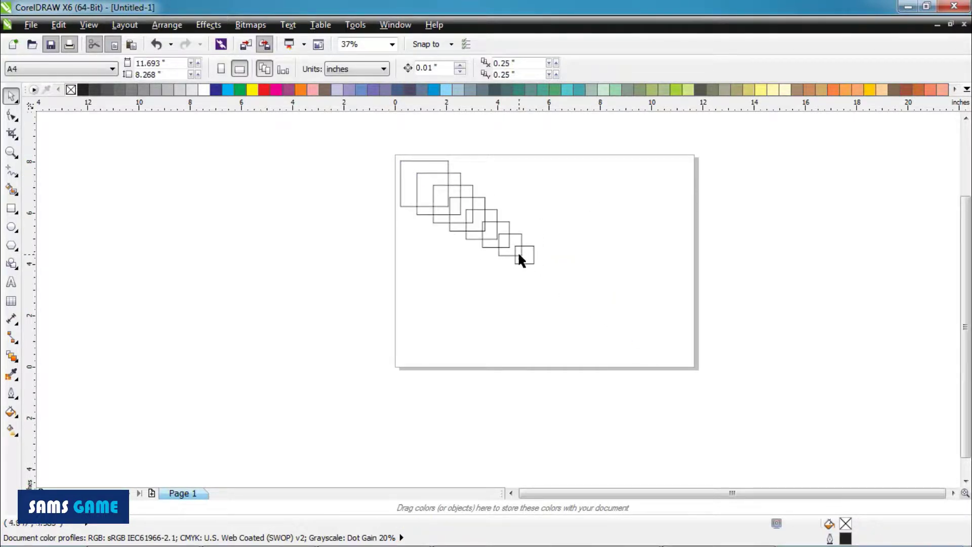
# Fill the blended rectangles with orange and the small end rectangle with yellow
pyautogui.click(521, 259)
pyautogui.click(300, 89)
pyautogui.click(386, 162)
pyautogui.click(524, 256)
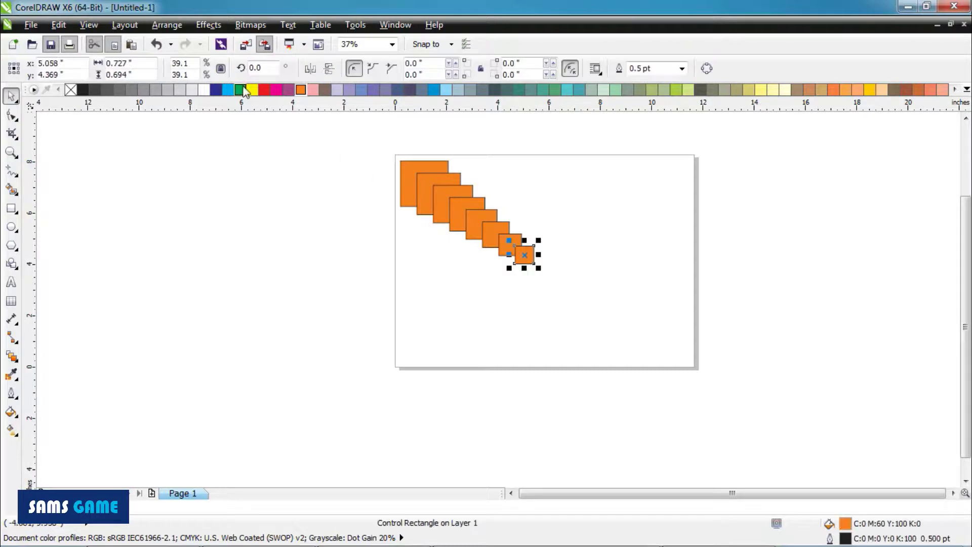
pyautogui.click(252, 90)
# Move the yellow end rectangle near the page's upper-right corner and rotate it to about 301.6 degrees
pyautogui.moveTo(522, 252); pyautogui.dragTo(650, 196)
pyautogui.click(664, 342)
pyautogui.click(663, 340)
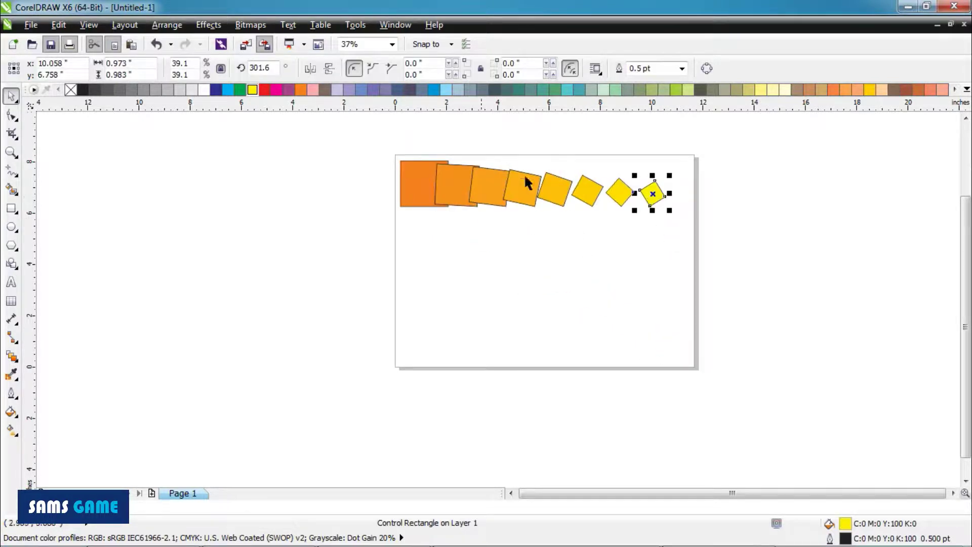
# Increase the orange-to-yellow blend to 16 steps
pyautogui.scroll(2, 523, 180)
pyautogui.click(447, 183)
pyautogui.click(393, 63)
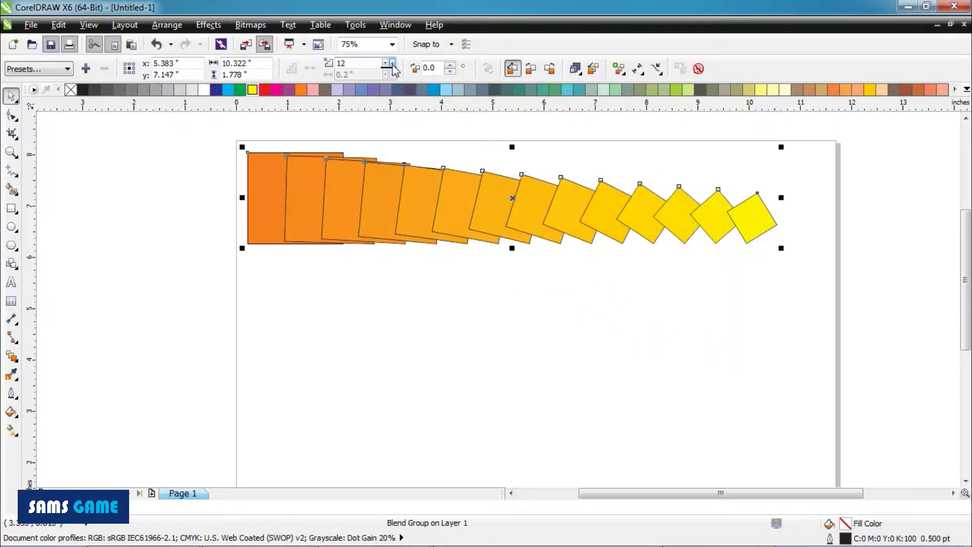
# Rotate the yellow end rectangle further and centre it on the large orange rectangle to form a nested spiral
pyautogui.click(751, 219)
pyautogui.moveTo(751, 219); pyautogui.dragTo(350, 403)
pyautogui.click(321, 393)
pyautogui.moveTo(347, 369); pyautogui.dragTo(308, 217)
pyautogui.scroll(2, 283, 177)
pyautogui.click(467, 241)
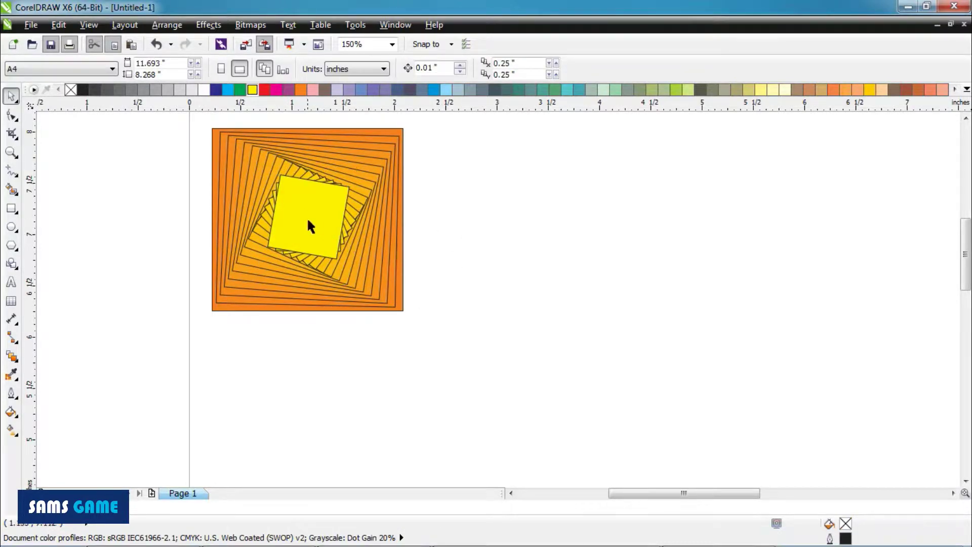
# Try the blended rectangles without outlines and restore their black outlines
pyautogui.click(307, 216)
pyautogui.rightClick(71, 90)
pyautogui.click(521, 253)
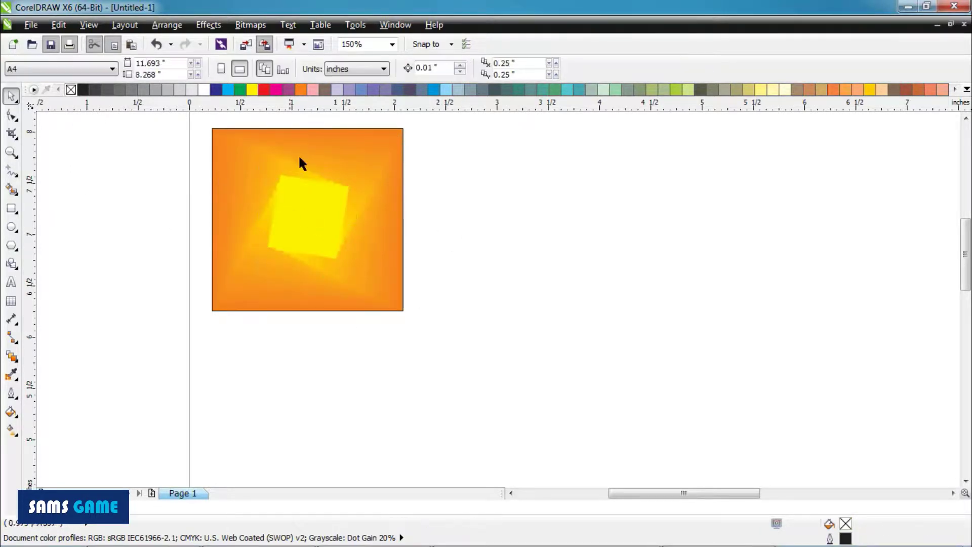
pyautogui.click(307, 210)
pyautogui.rightClick(82, 91)
pyautogui.scroll(-3, 81, 144)
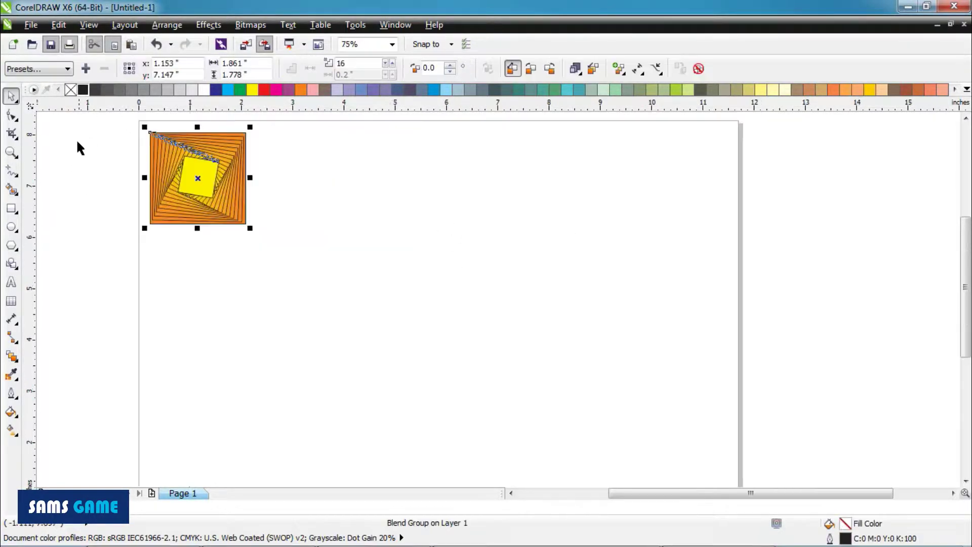
pyautogui.click(294, 216)
# Draw a full circle about 0.68 by 0.65 inches to the right of the blended rectangles
pyautogui.click(15, 362)
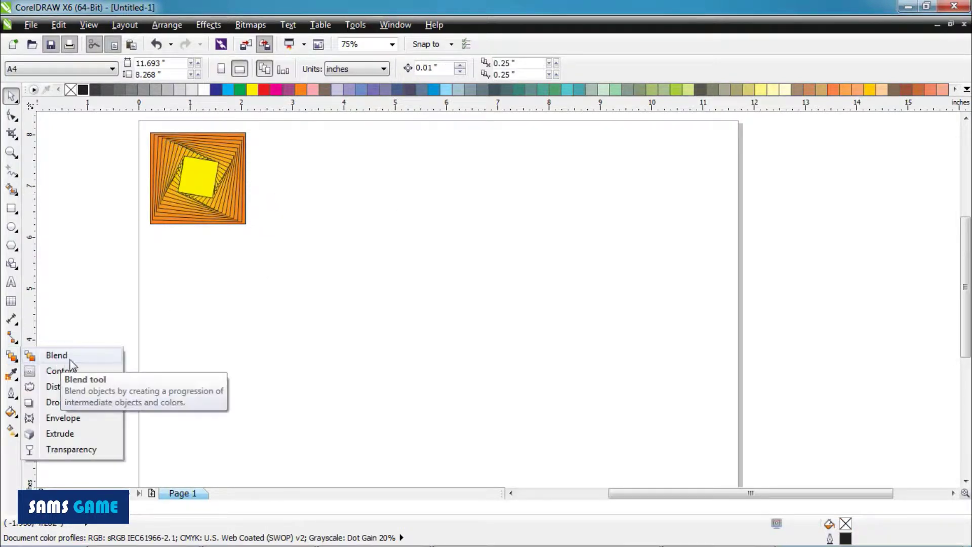
pyautogui.click(11, 227)
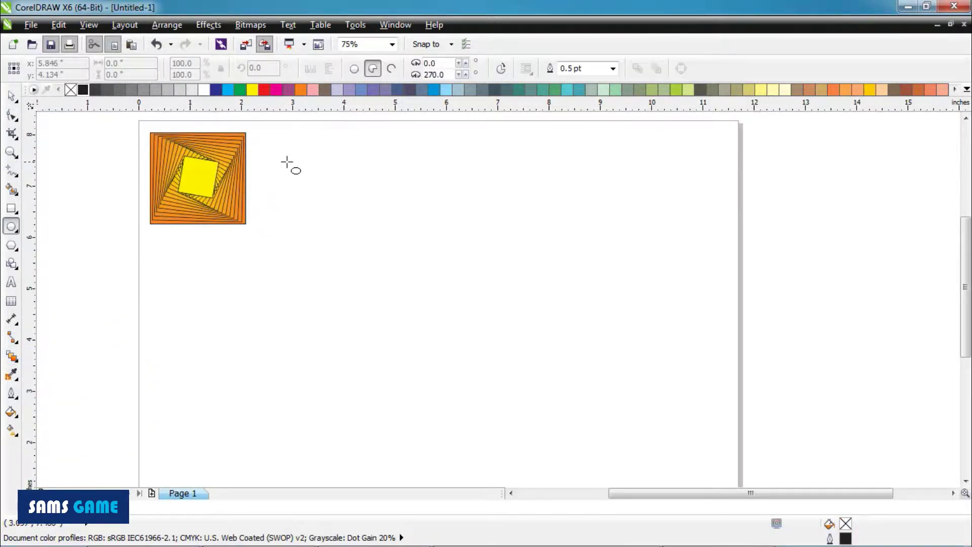
pyautogui.moveTo(277, 153); pyautogui.dragTo(321, 195)
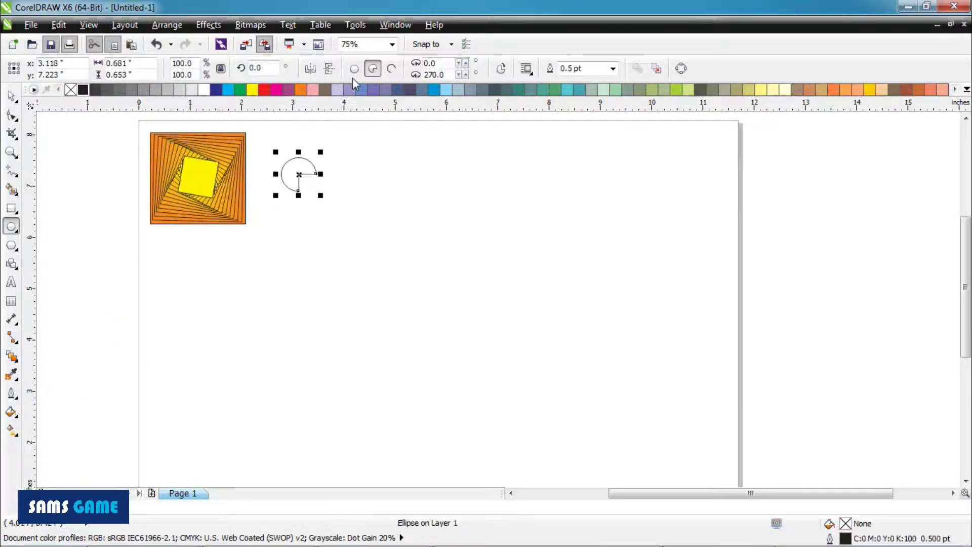
pyautogui.click(15, 99)
# Apply a two-color radial fountain fill from pink to white to the circle
pyautogui.click(11, 412)
pyautogui.click(61, 430)
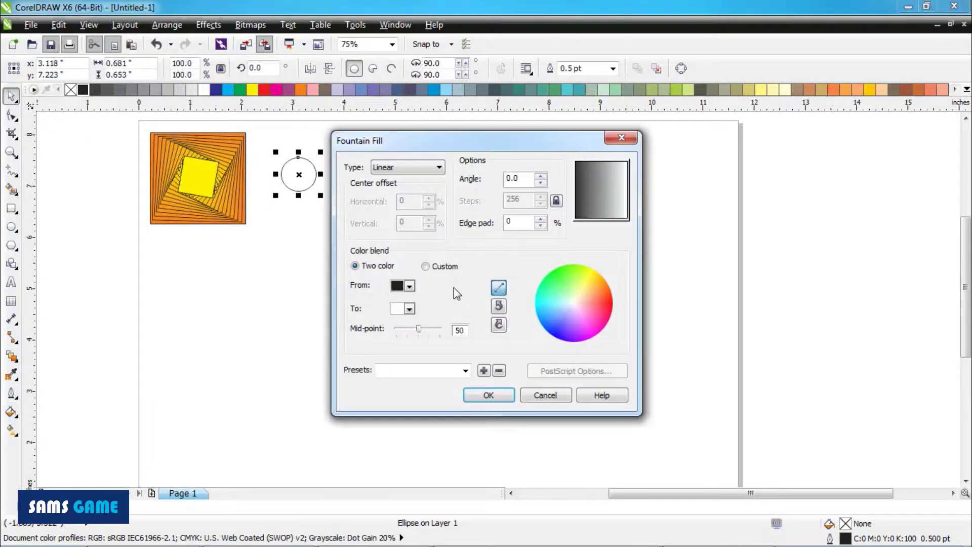
pyautogui.click(409, 286)
pyautogui.click(408, 331)
pyautogui.click(439, 167)
pyautogui.click(400, 189)
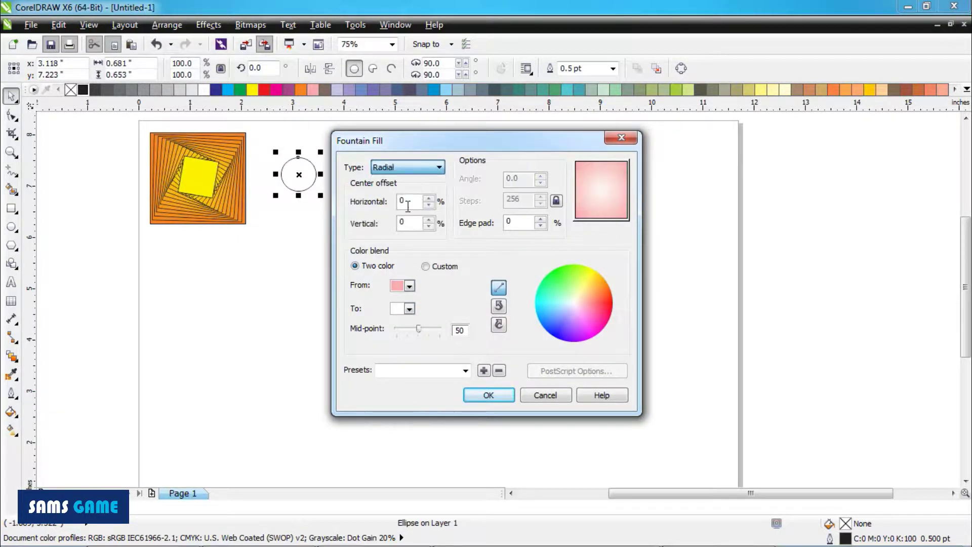
pyautogui.click(488, 395)
# Move the pink circle to the lower-right part of the page
pyautogui.scroll(-2, 311, 174)
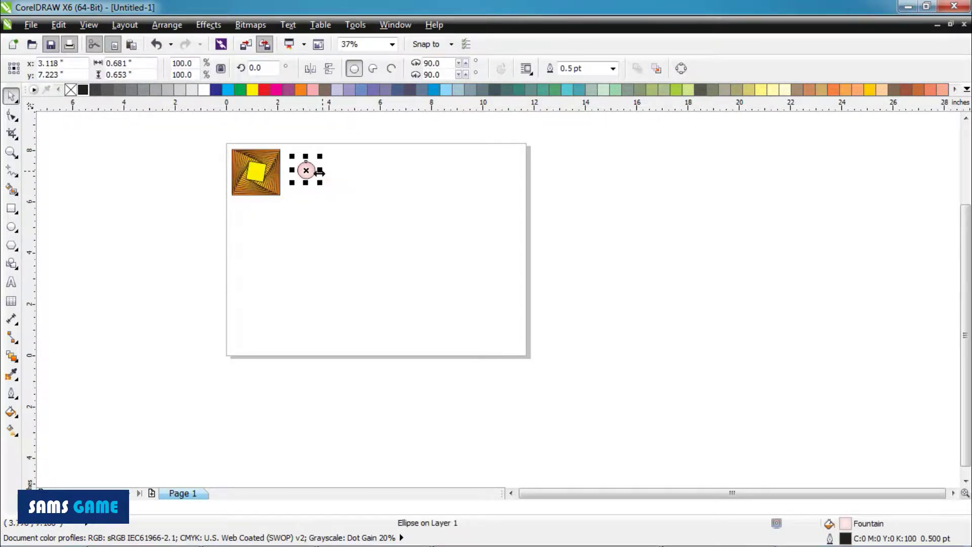
pyautogui.moveTo(319, 173); pyautogui.dragTo(440, 326)
pyautogui.rightClick(431, 324)
pyautogui.click(410, 255)
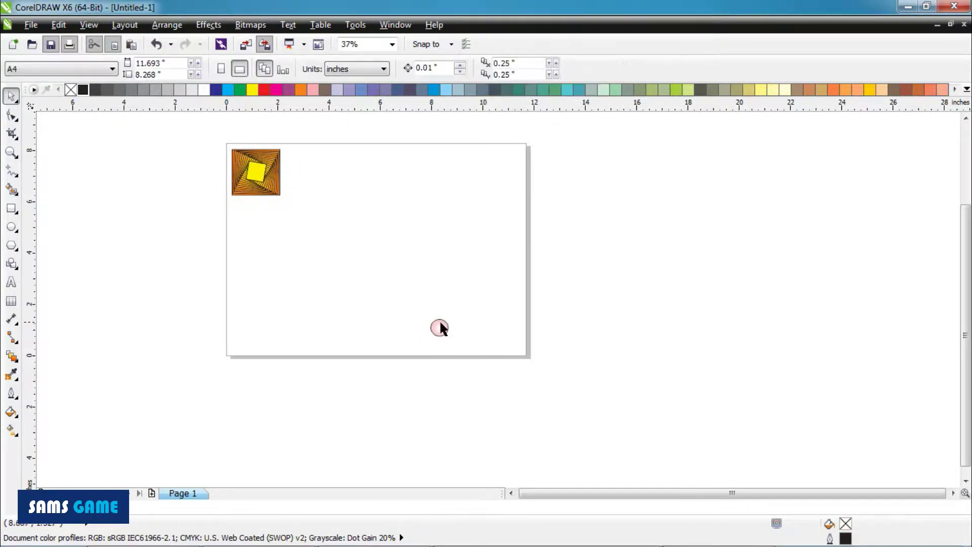
# Duplicate the pink circle and place one of the two beside the orange design near the top of the page
pyautogui.click(438, 326)
pyautogui.click(59, 24)
pyautogui.click(71, 191)
pyautogui.moveTo(446, 322)
pyautogui.mouseDown()
pyautogui.moveTo(306, 165)
pyautogui.moveTo(439, 327)
pyautogui.mouseUp()
pyautogui.click(424, 221)
# Blend the two pink circles with 20 steps
pyautogui.click(15, 357)
pyautogui.scroll(1, 386, 217)
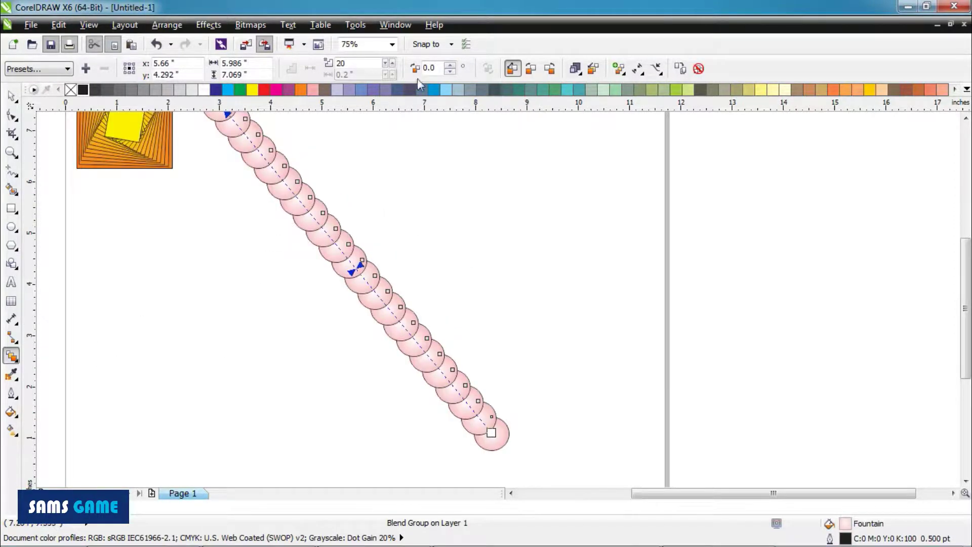
pyautogui.click(12, 102)
# Draw a straight freehand line to the right of the circle blend, running diagonally down past the page's right edge
pyautogui.scroll(-1, 392, 245)
pyautogui.press('F5')
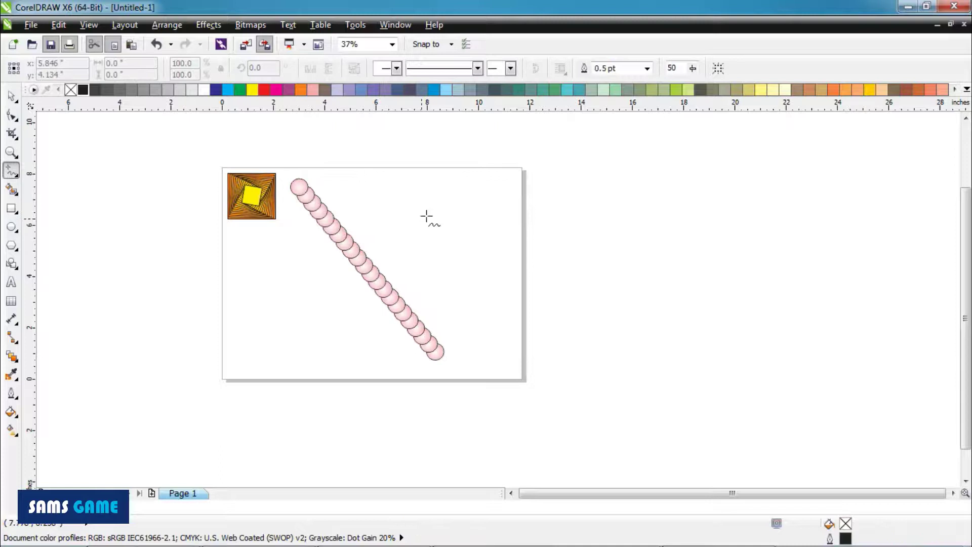
pyautogui.click(432, 181)
pyautogui.click(592, 348)
# Convert the diagonal line to a curve and bend it into a gentle S shape about 6.28 by 6.53 inches
pyautogui.press('F10')
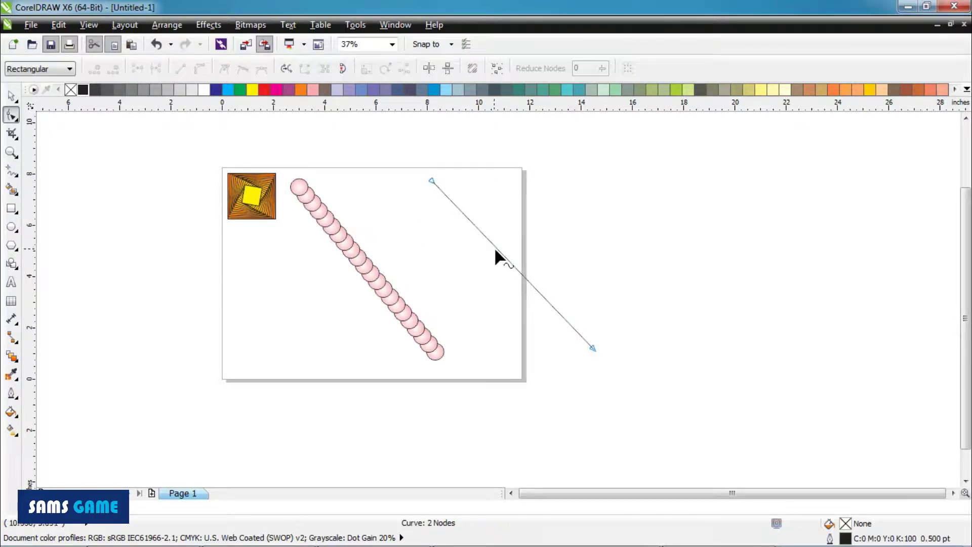
pyautogui.rightClick(497, 248)
pyautogui.click(536, 312)
pyautogui.moveTo(494, 245); pyautogui.dragTo(476, 286)
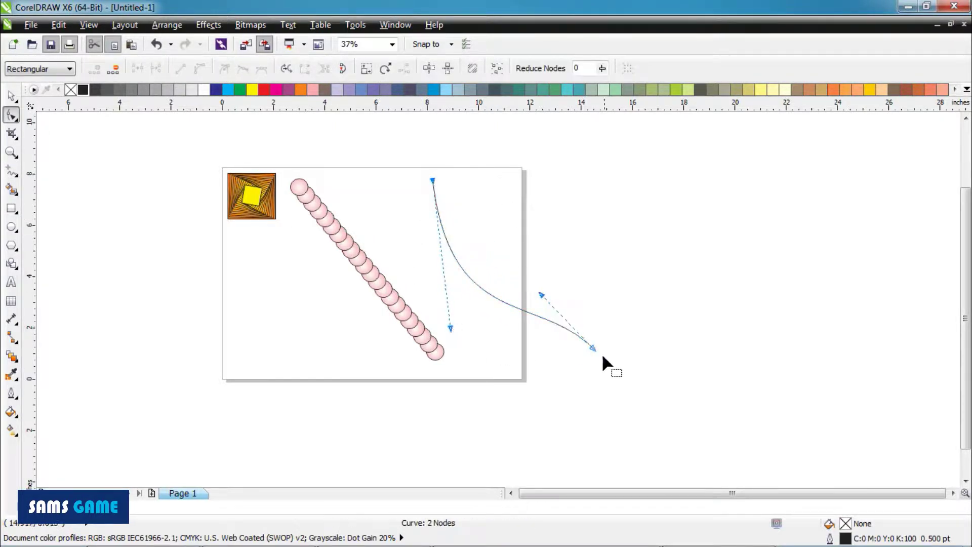
pyautogui.moveTo(542, 293); pyautogui.dragTo(562, 290)
pyautogui.click(11, 96)
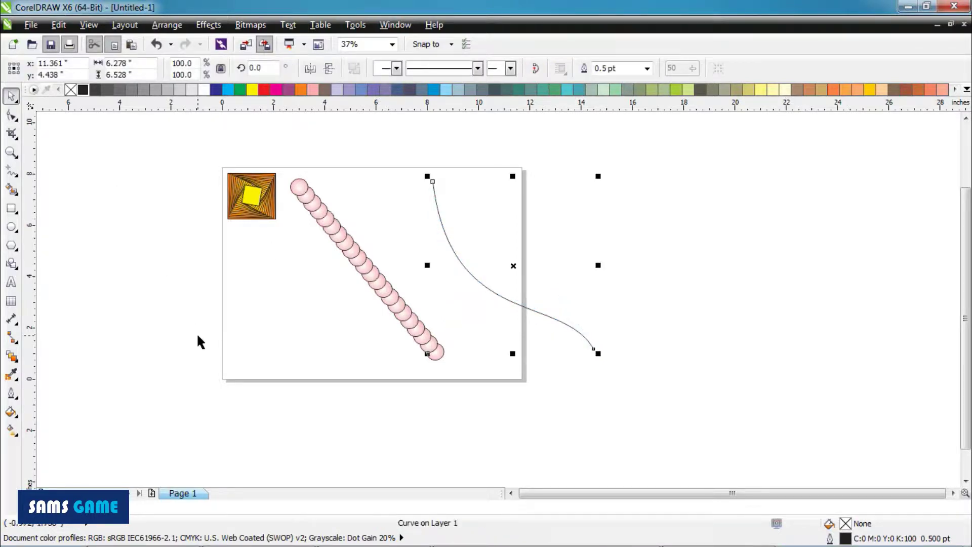
# Attach the circle blend to the S-shaped curve as its new path
pyautogui.click(358, 256)
pyautogui.click(637, 69)
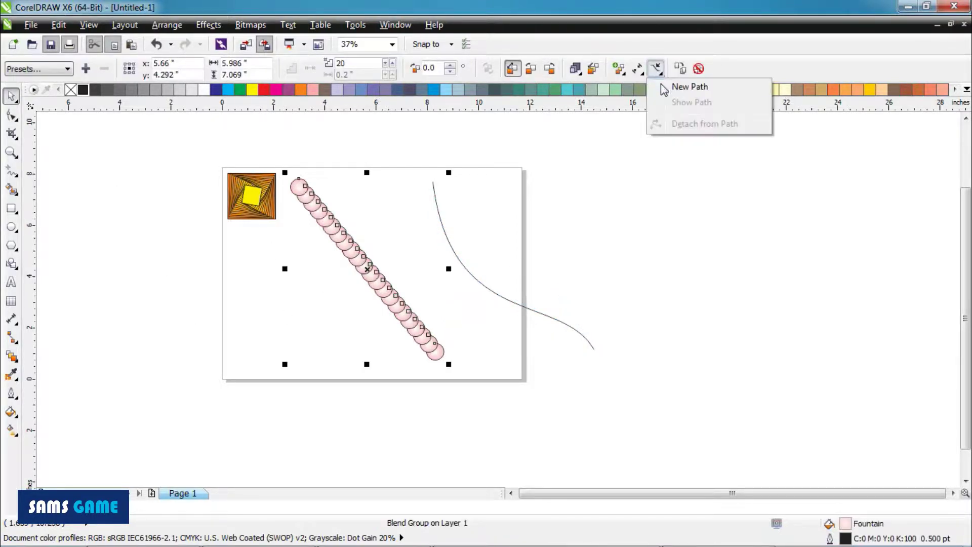
pyautogui.click(686, 83)
pyautogui.click(504, 296)
pyautogui.click(492, 297)
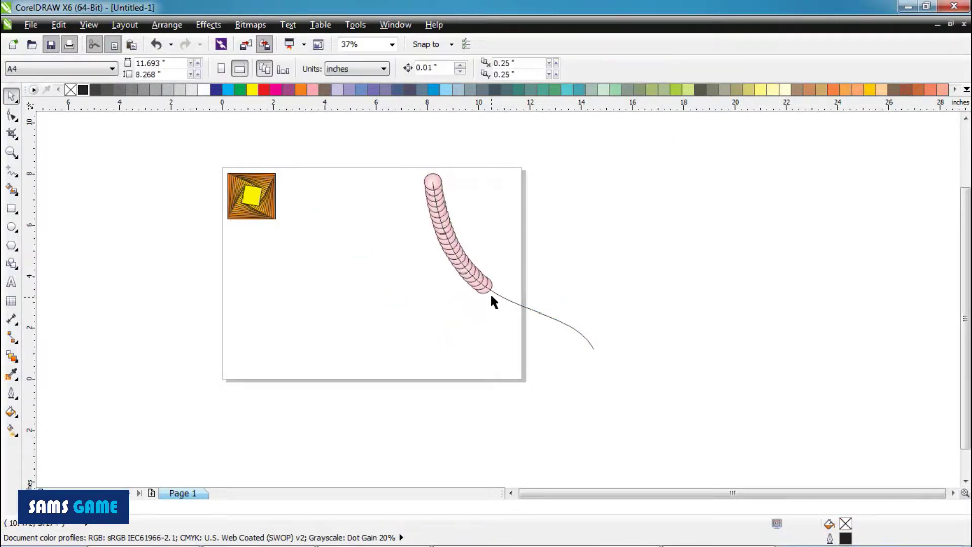
# Move the blend's last circle to the curve's lower end and reduce the blend to 13 steps
pyautogui.click(486, 284)
pyautogui.moveTo(587, 332); pyautogui.dragTo(597, 340)
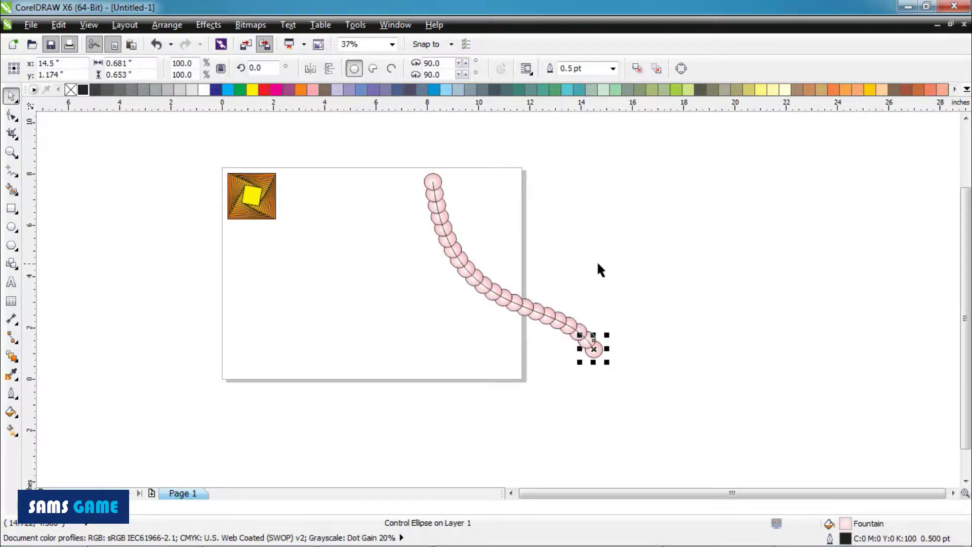
pyautogui.click(454, 248)
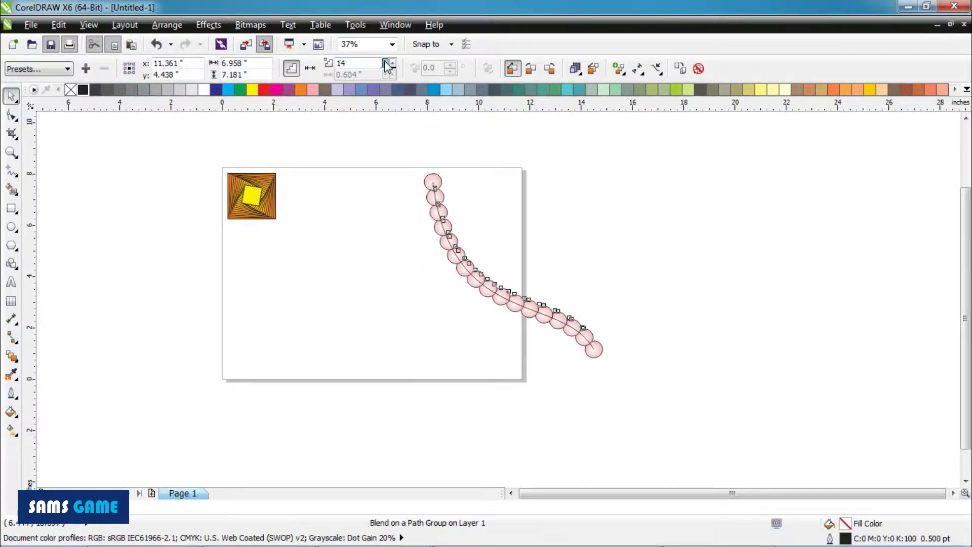
pyautogui.click(509, 184)
# Move the path curve with its circles fully onto the page and remove the curve's outline
pyautogui.click(471, 275)
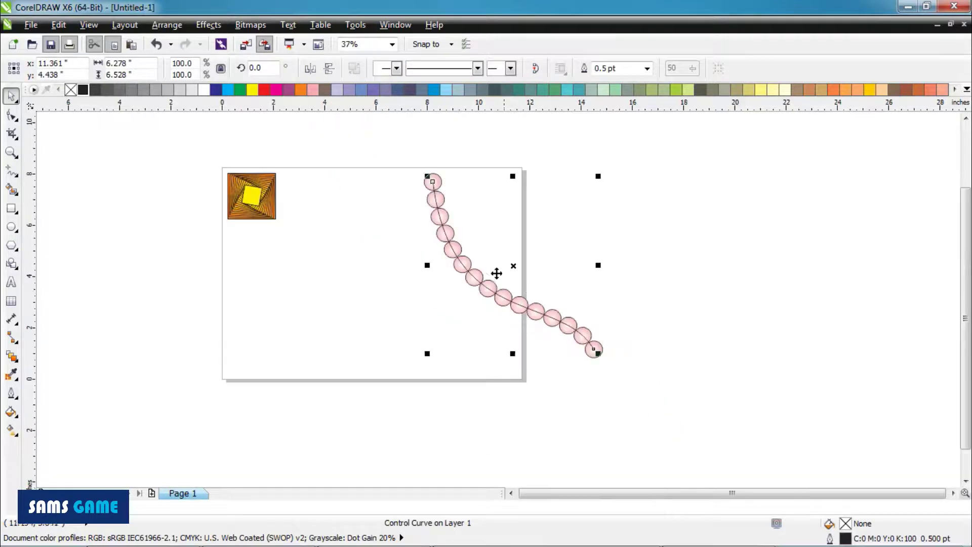
pyautogui.moveTo(462, 262); pyautogui.dragTo(334, 261)
pyautogui.click(475, 261)
pyautogui.click(361, 290)
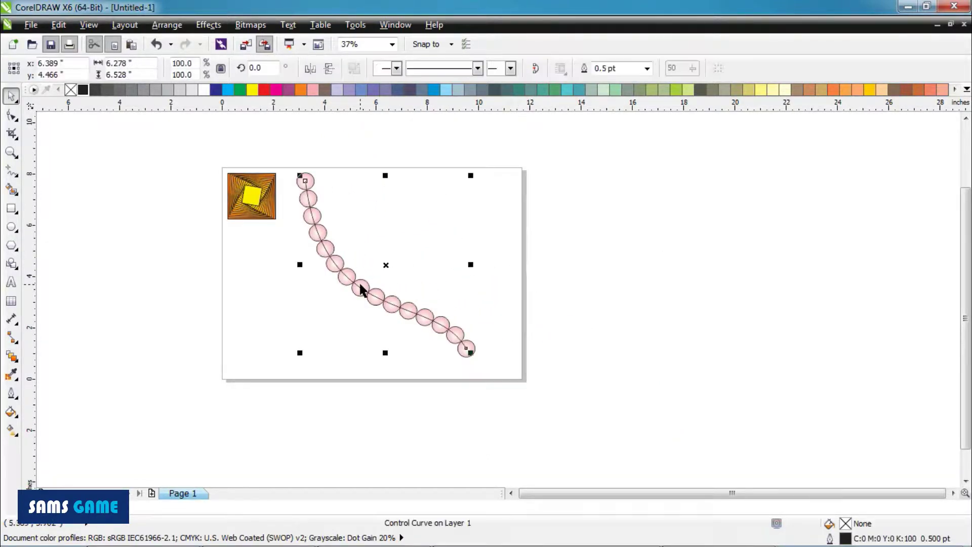
pyautogui.rightClick(72, 91)
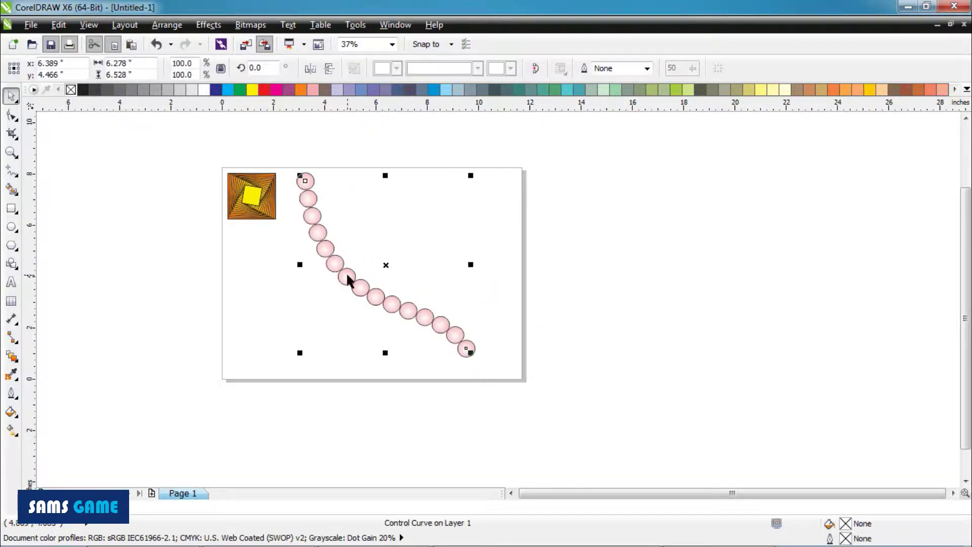
# Remove the outline from all circles of the path blend
pyautogui.scroll(1, 315, 214)
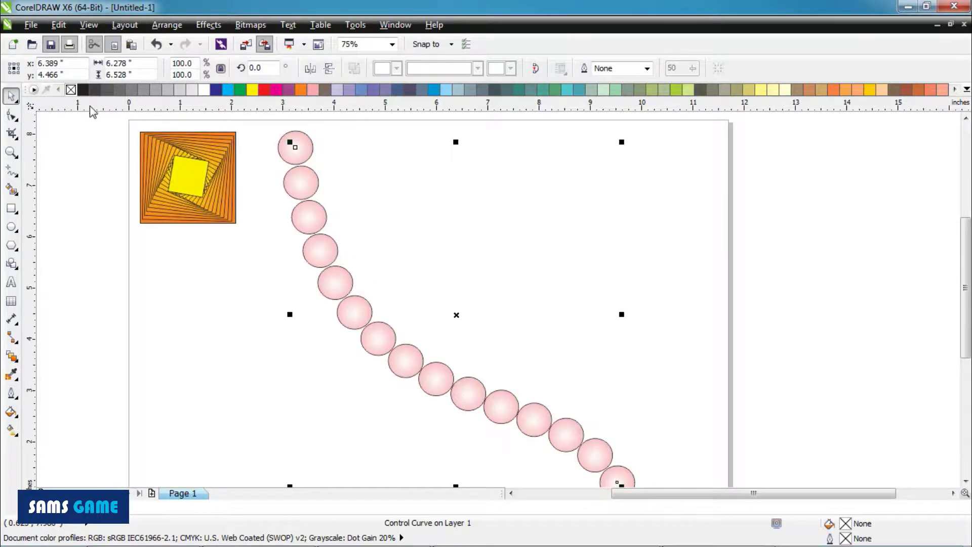
pyautogui.click(314, 184)
pyautogui.scroll(-1, 244, 150)
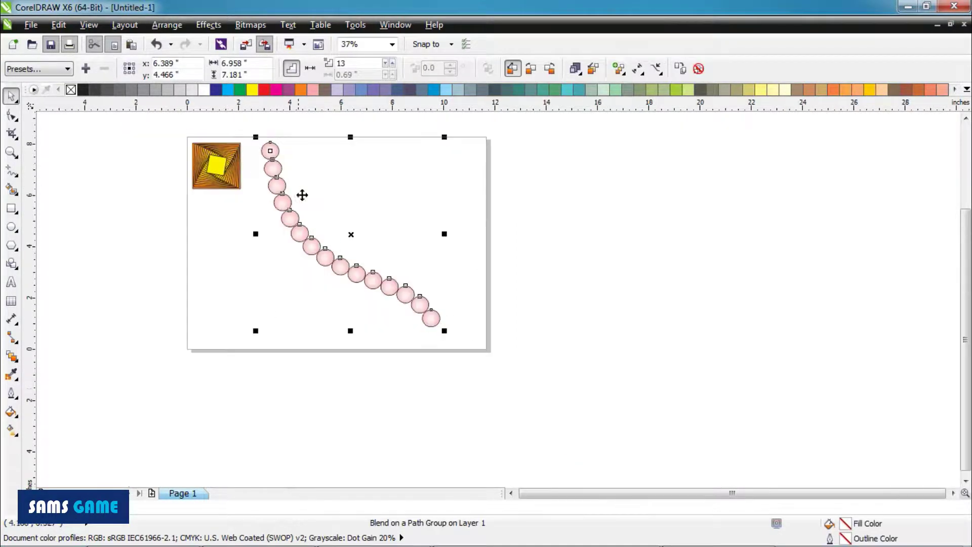
pyautogui.scroll(3, 302, 193)
pyautogui.scroll(-1, 325, 258)
pyautogui.click(11, 393)
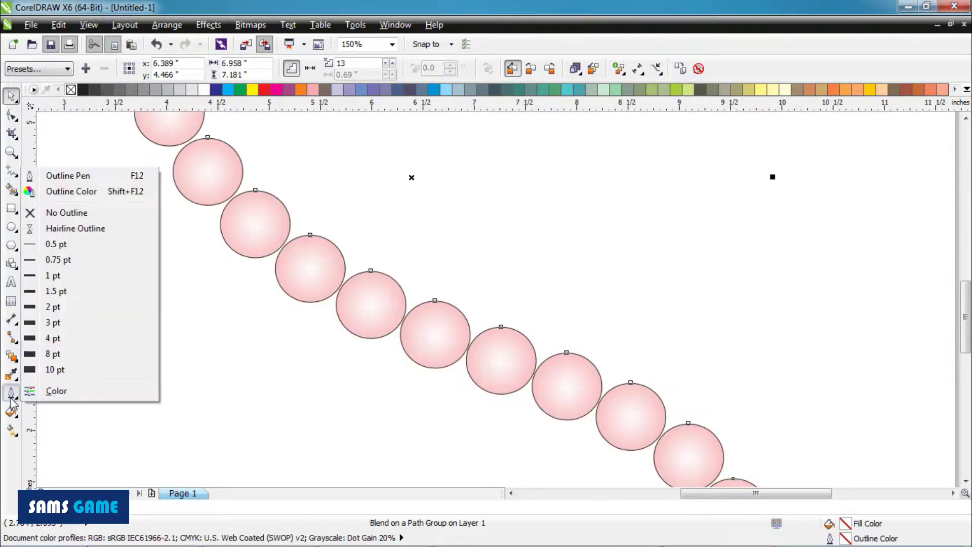
pyautogui.click(81, 212)
pyautogui.scroll(-2, 310, 222)
pyautogui.click(299, 219)
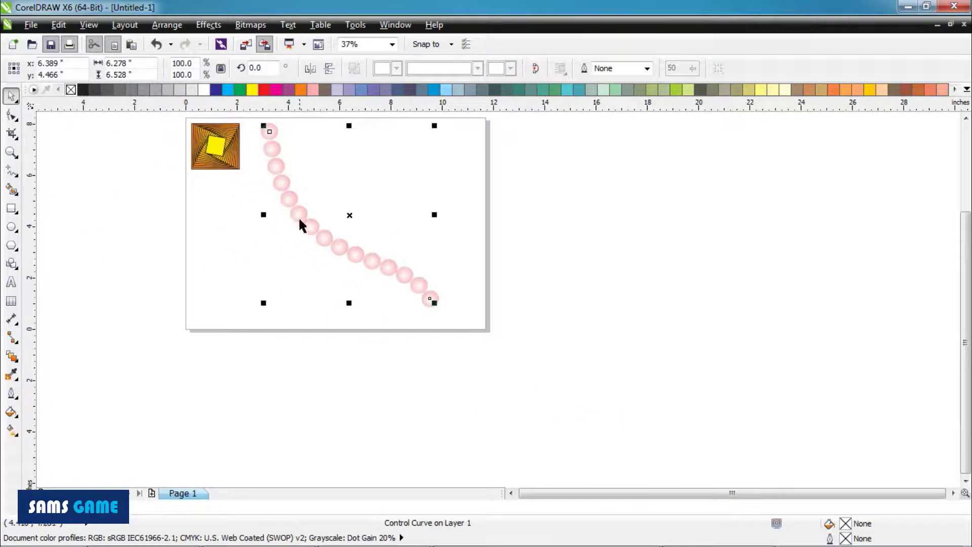
pyautogui.click(58, 24)
pyautogui.click(86, 193)
pyautogui.moveTo(263, 215); pyautogui.dragTo(598, 248)
pyautogui.hotkey('ctrl', 'z')
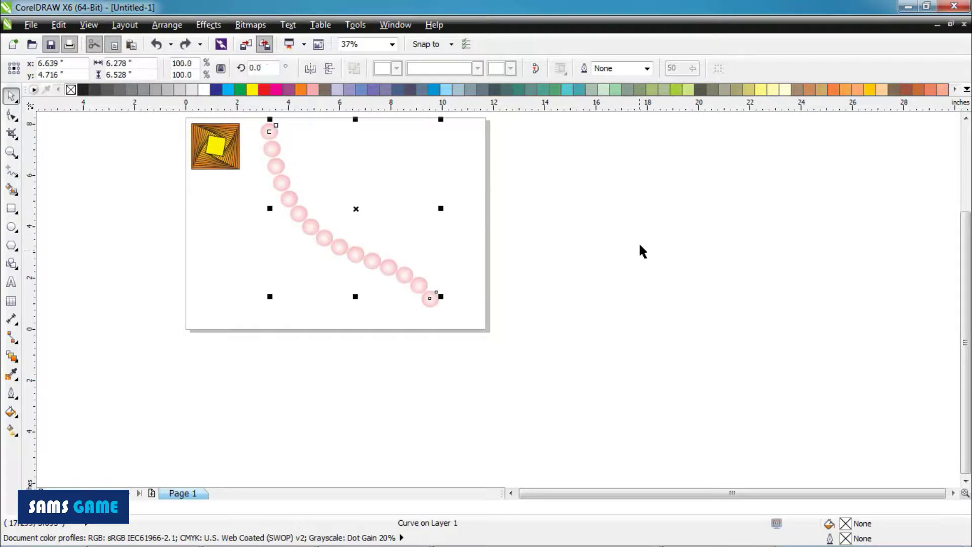
pyautogui.press('Escape')
# Duplicate the whole circle blend and move the copy to the right of the original string
pyautogui.click(390, 276)
pyautogui.click(58, 24)
pyautogui.click(86, 193)
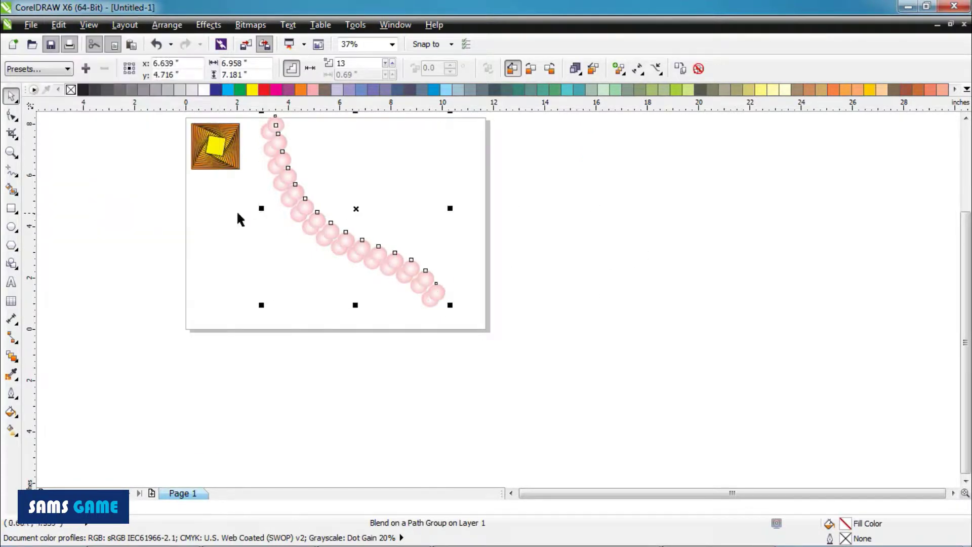
pyautogui.press('Escape')
pyautogui.click(314, 216)
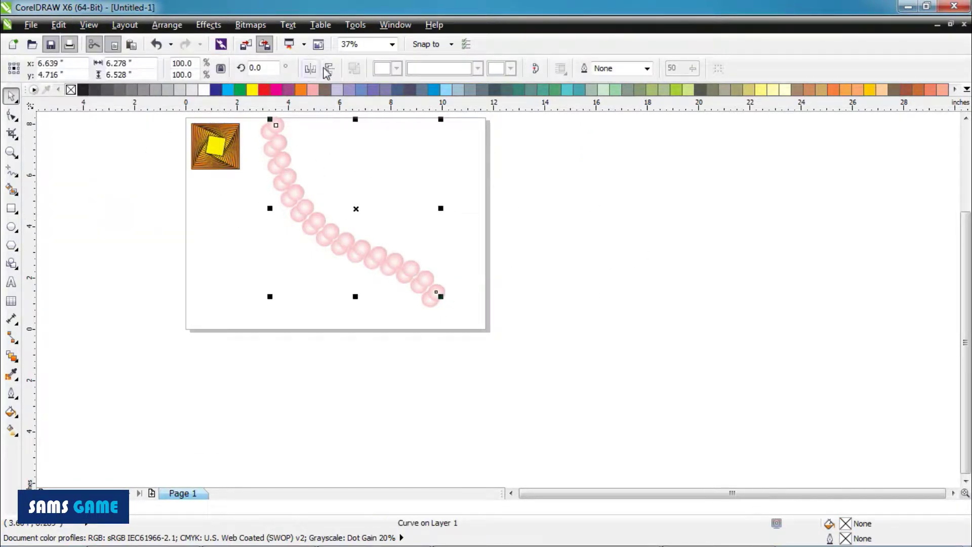
pyautogui.click(319, 214)
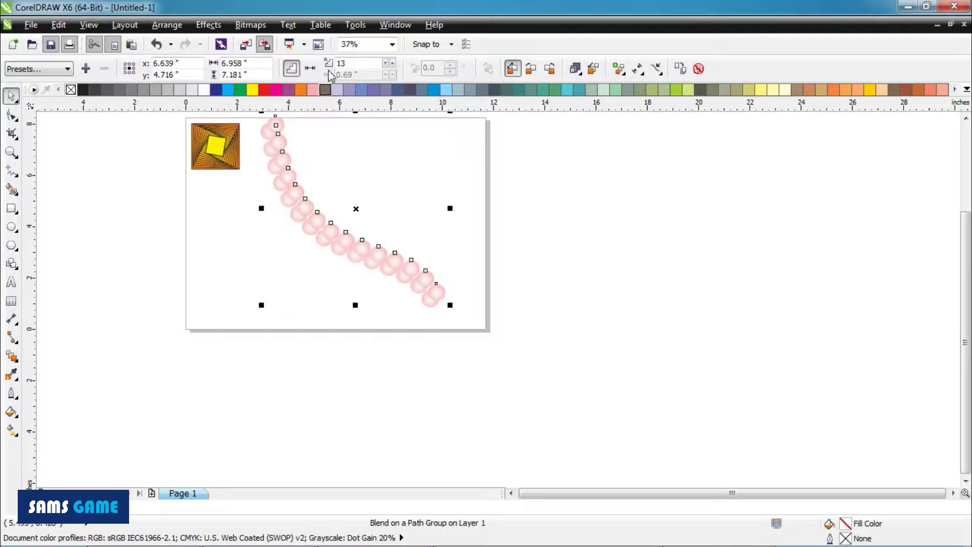
pyautogui.moveTo(319, 226); pyautogui.dragTo(457, 256)
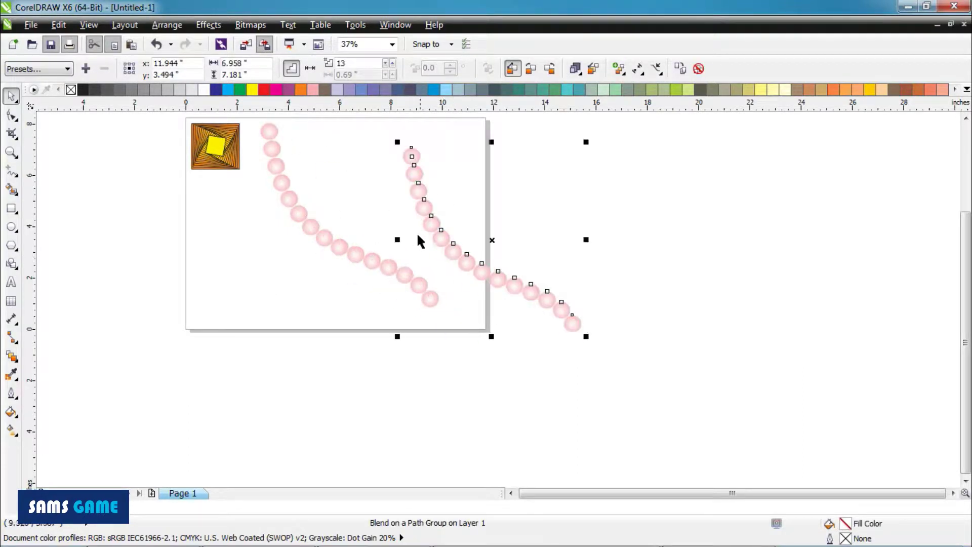
# Mirror the copied circle string horizontally and join its lower end to the original's to form a V-shaped necklace
pyautogui.moveTo(399, 239); pyautogui.dragTo(744, 233)
pyautogui.moveTo(699, 267); pyautogui.dragTo(513, 254)
pyautogui.click(501, 308)
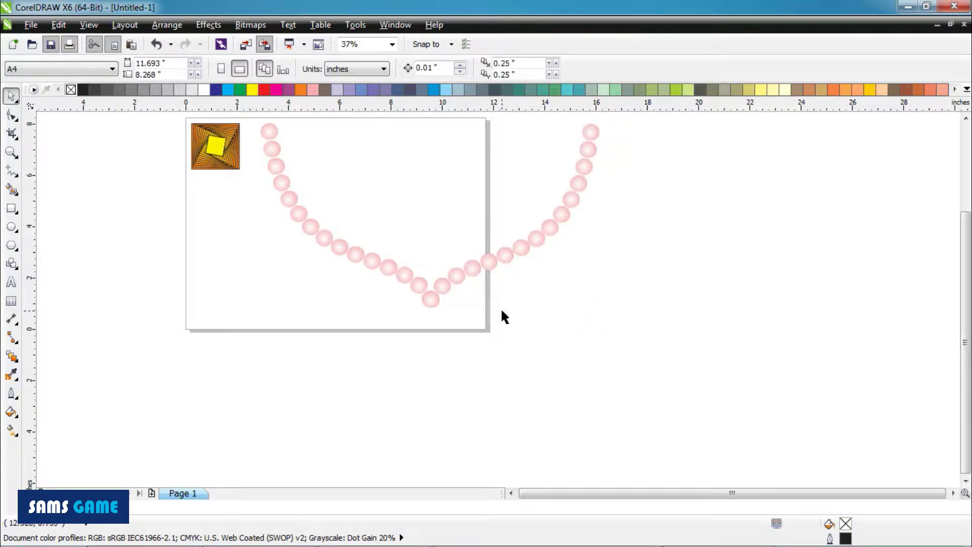
# Select both circle strings together and scale the necklace down proportionally to fit within the page width
pyautogui.scroll(-2, 486, 311)
pyautogui.moveTo(359, 208); pyautogui.dragTo(639, 349)
pyautogui.moveTo(514, 271); pyautogui.dragTo(657, 278)
pyautogui.moveTo(508, 225); pyautogui.dragTo(527, 232)
pyautogui.scroll(2, 606, 265)
pyautogui.moveTo(606, 265); pyautogui.dragTo(542, 229)
pyautogui.click(708, 294)
# Move the square blend off the page to its left and center the necklace on the page
pyautogui.scroll(-2, 362, 258)
pyautogui.scroll(2, 152, 260)
pyautogui.moveTo(230, 157); pyautogui.dragTo(377, 284)
pyautogui.moveTo(288, 203); pyautogui.dragTo(135, 184)
pyautogui.moveTo(585, 169); pyautogui.dragTo(870, 376)
pyautogui.moveTo(766, 278); pyautogui.dragTo(455, 279)
pyautogui.click(424, 157)
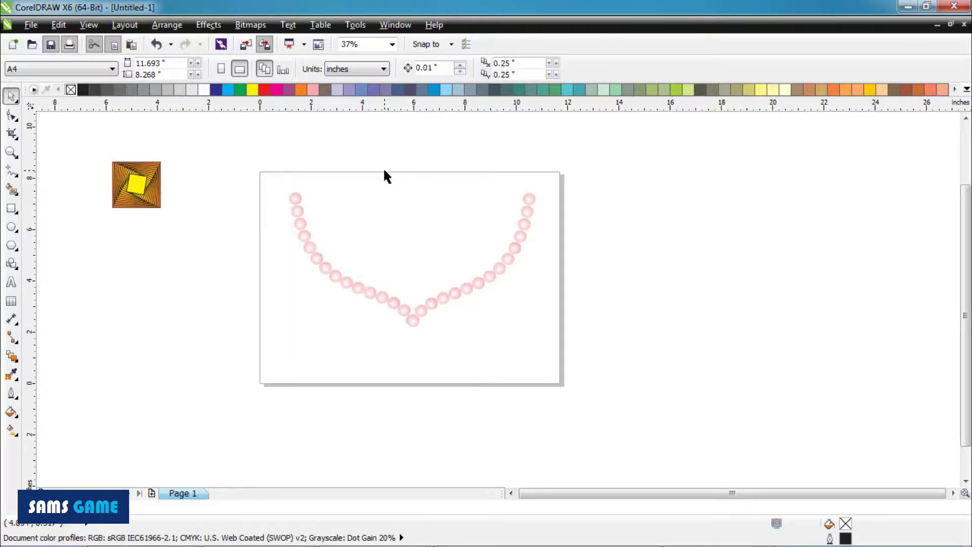
# Add a page-sized background rectangle behind the necklace and fill it with blue (C100 M100 Y0 K0)
pyautogui.doubleClick(12, 208)
pyautogui.click(216, 89)
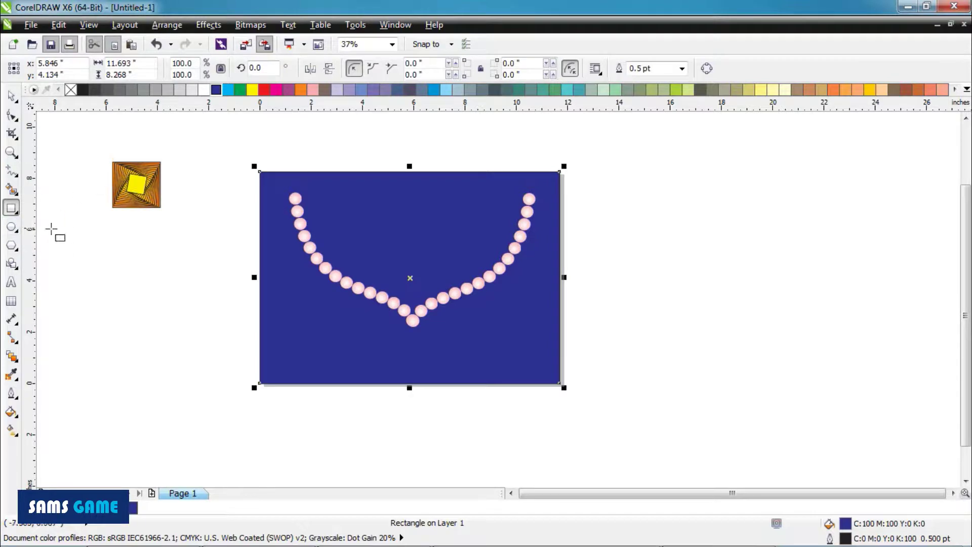
# Draw a circle about 0.71 by 0.67 inches on the blue background, below the necklace's right half
pyautogui.scroll(2, 363, 363)
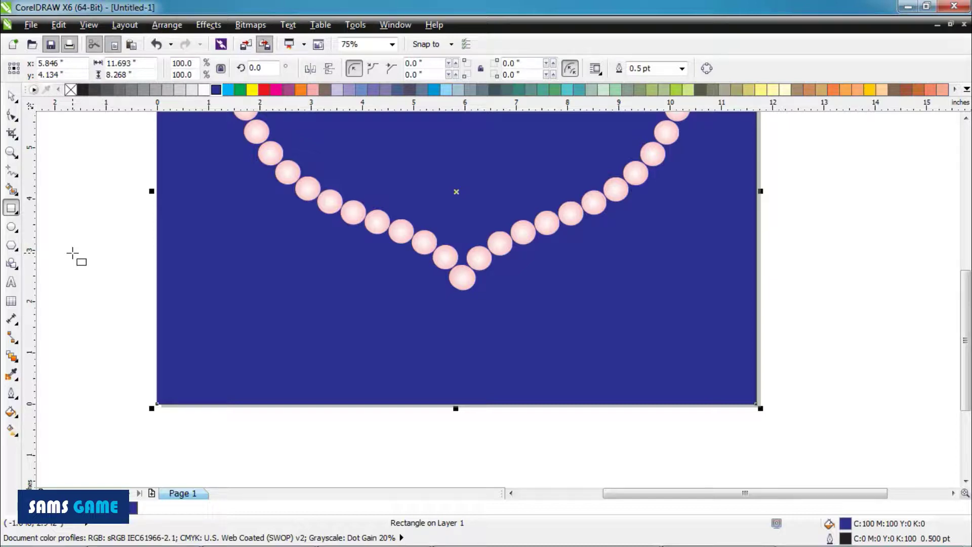
pyautogui.click(11, 228)
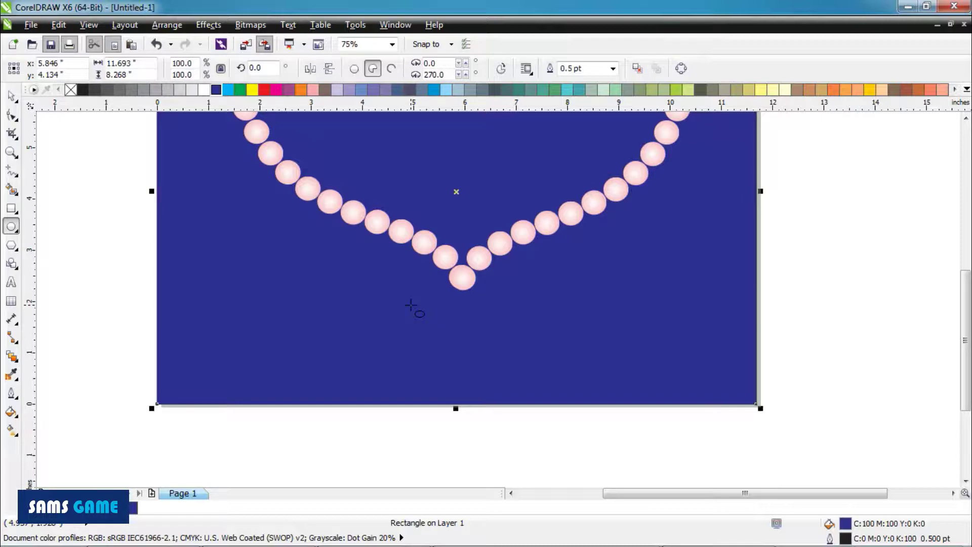
pyautogui.moveTo(594, 273); pyautogui.dragTo(641, 317)
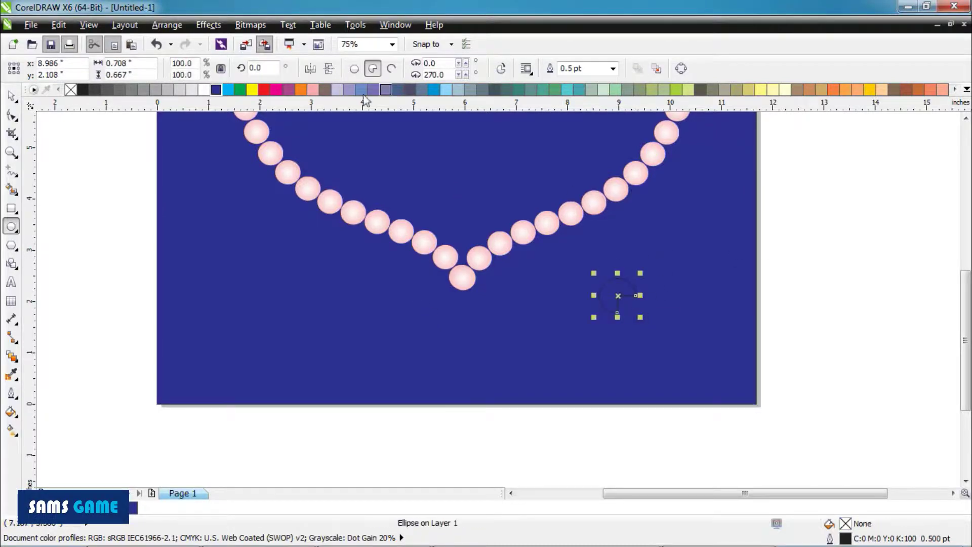
# Give the small circle a radial two-color fountain fill from pink to white
pyautogui.click(11, 411)
pyautogui.click(64, 425)
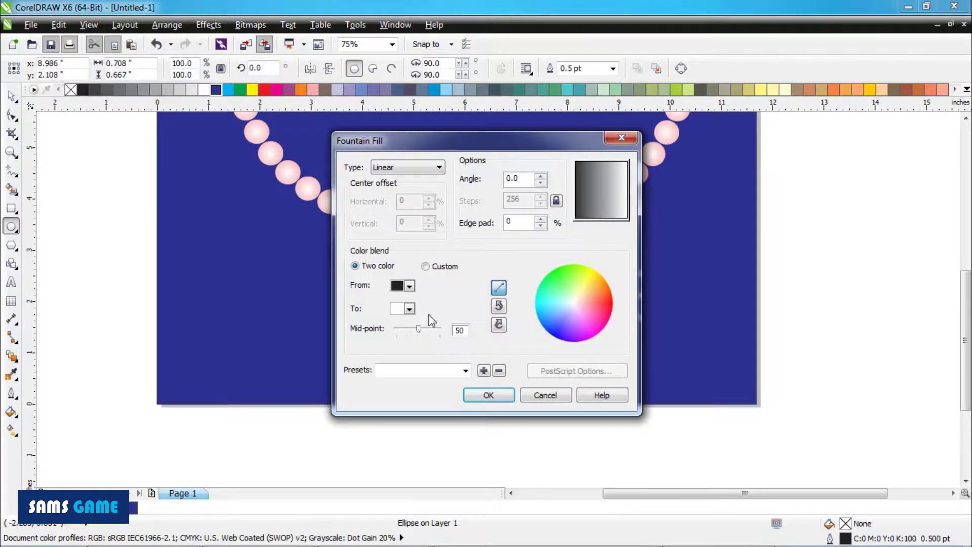
pyautogui.click(409, 286)
pyautogui.click(408, 334)
pyautogui.click(438, 167)
pyautogui.click(395, 189)
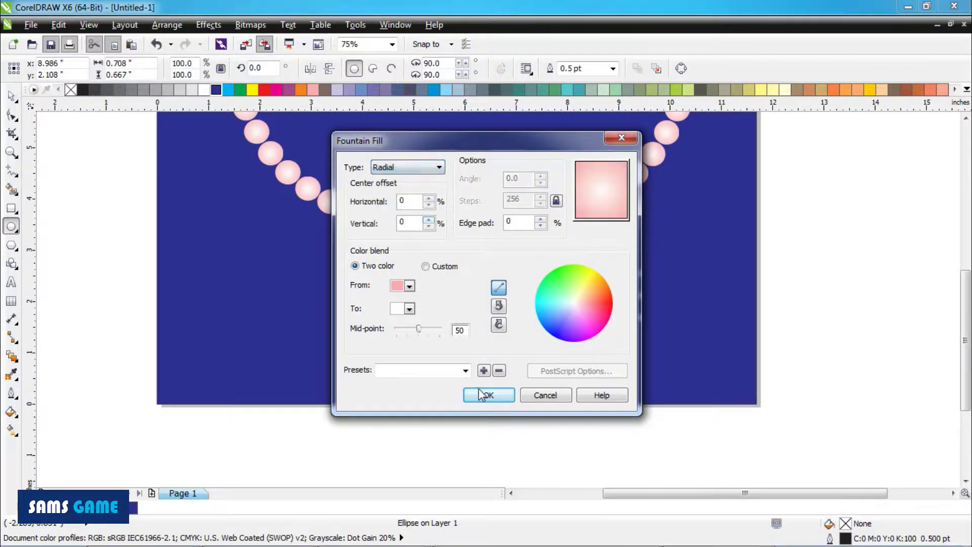
pyautogui.click(488, 394)
# Scale the pink circle to 74.5% and arrange six copies around a central one as a flower
pyautogui.click(11, 96)
pyautogui.moveTo(641, 317); pyautogui.dragTo(612, 344)
pyautogui.rightClick(618, 323)
pyautogui.rightClick(588, 308)
pyautogui.rightClick(637, 306)
pyautogui.rightClick(635, 333)
pyautogui.rightClick(611, 344)
pyautogui.moveTo(611, 344); pyautogui.dragTo(589, 336)
pyautogui.rightClick(590, 336)
# Nudge the flower's outer circles so they are spaced evenly around the central circle
pyautogui.scroll(1, 620, 318)
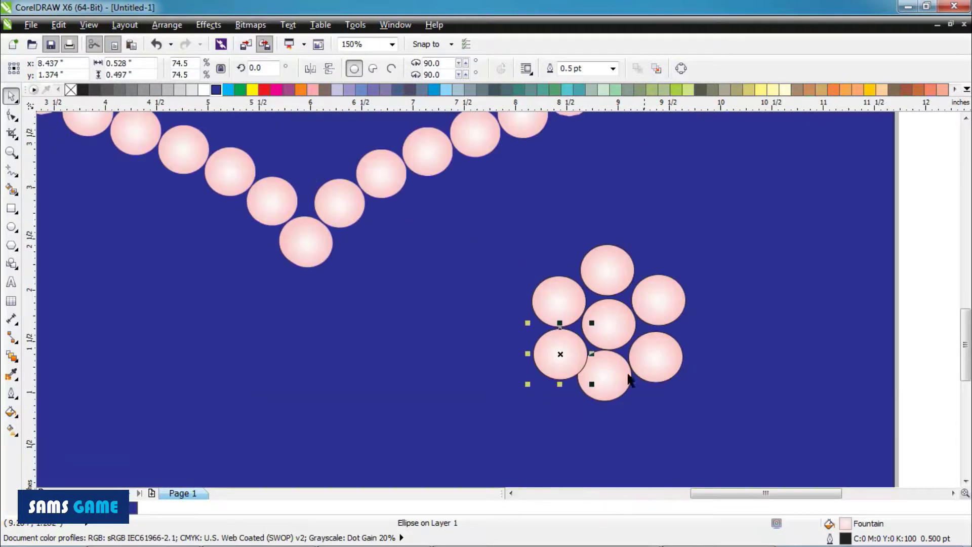
pyautogui.moveTo(616, 387); pyautogui.dragTo(614, 391)
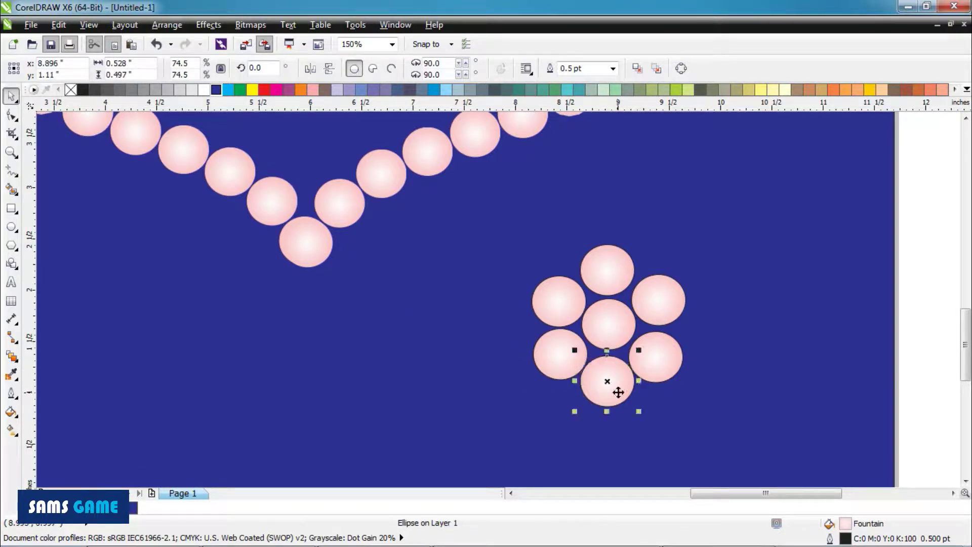
pyautogui.moveTo(665, 301); pyautogui.dragTo(666, 305)
pyautogui.click(609, 271)
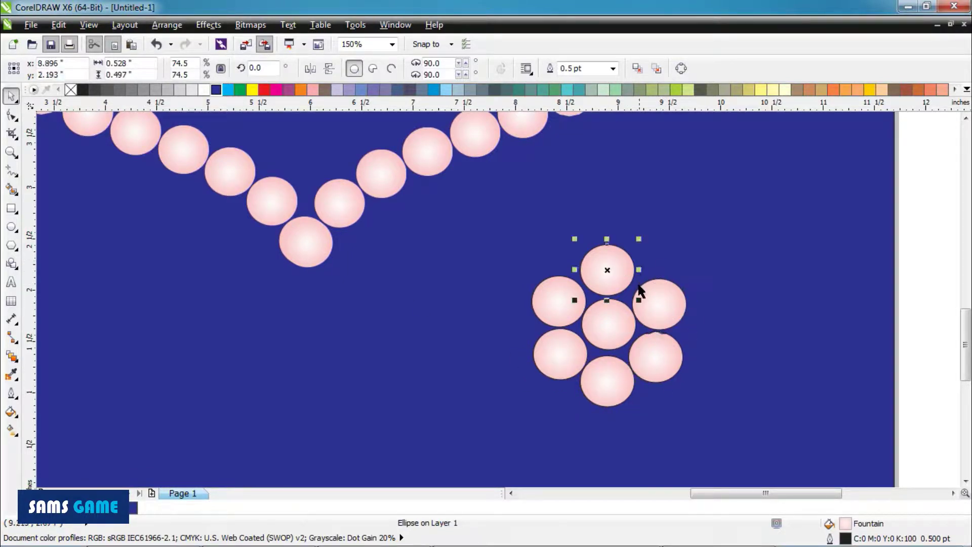
pyautogui.moveTo(609, 271); pyautogui.dragTo(612, 274)
pyautogui.click(567, 300)
pyautogui.moveTo(567, 304); pyautogui.dragTo(567, 302)
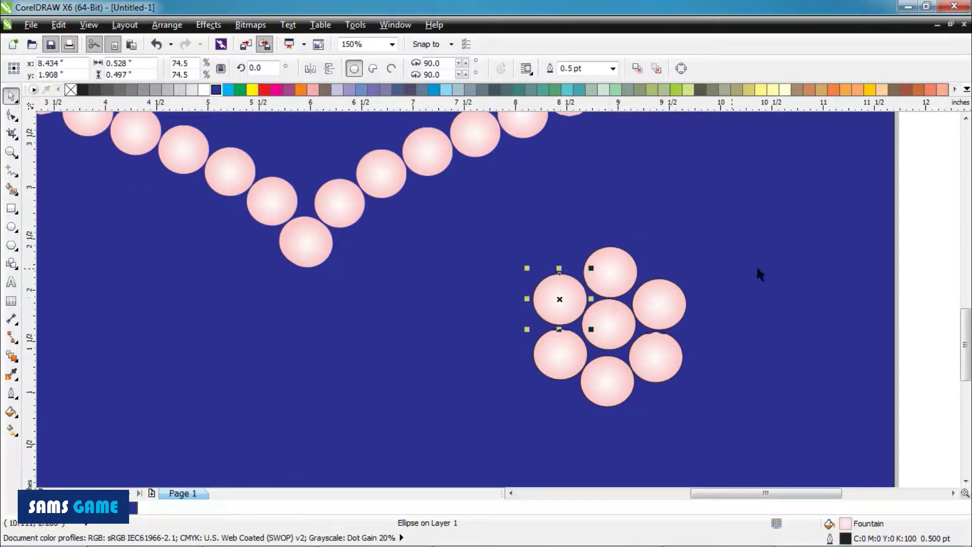
# Shrink and group the seven-circle flower, and place a copy beside it to make a pair of earrings
pyautogui.scroll(-1, 540, 386)
pyautogui.moveTo(491, 411); pyautogui.dragTo(607, 233)
pyautogui.moveTo(509, 240); pyautogui.dragTo(613, 287)
pyautogui.hotkey('ctrl', 'g')
pyautogui.click(731, 297)
pyautogui.scroll(-1, 737, 298)
pyautogui.scroll(1, 812, 305)
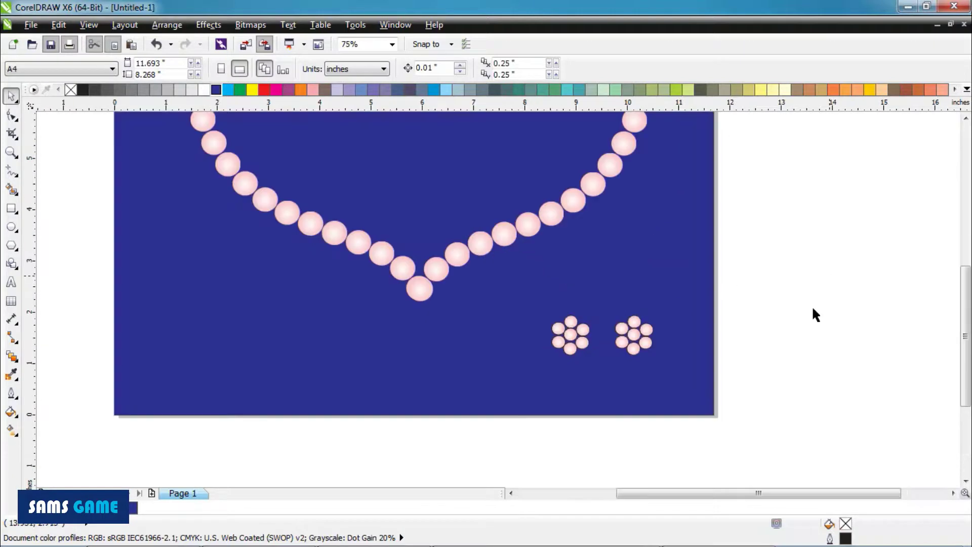
# Draw a full circle about 2.03 by 2.07 inches in the empty area left of the page
pyautogui.scroll(-1, 754, 270)
pyautogui.click(12, 227)
pyautogui.scroll(1, 524, 409)
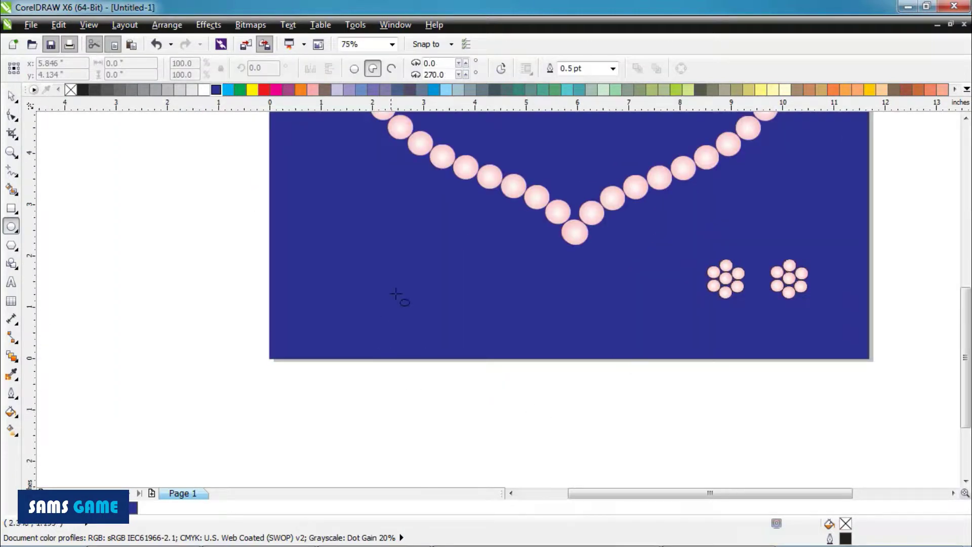
pyautogui.moveTo(119, 211); pyautogui.dragTo(231, 326)
pyautogui.click(354, 68)
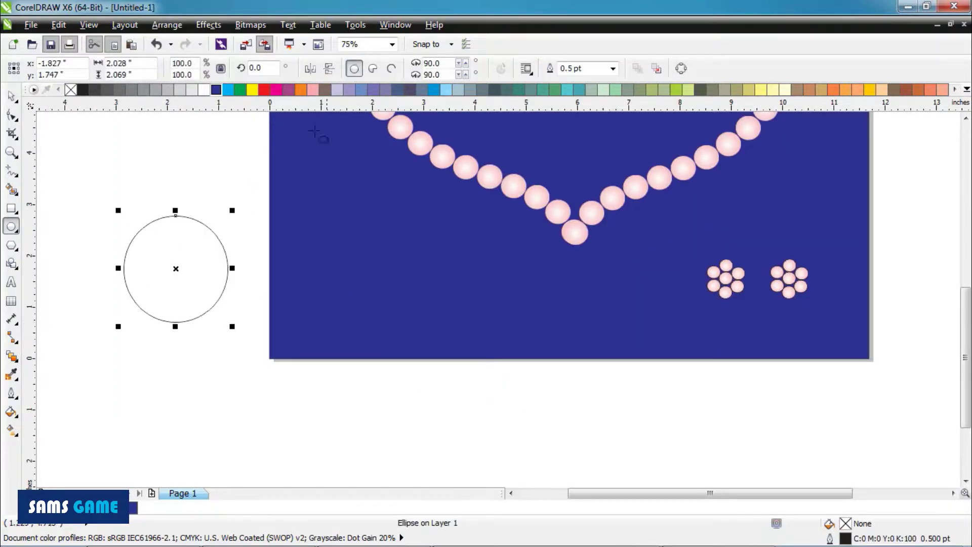
# Apply the first Default Strokes artistic media stroke to the large circle and break it apart
pyautogui.click(208, 25)
pyautogui.click(227, 101)
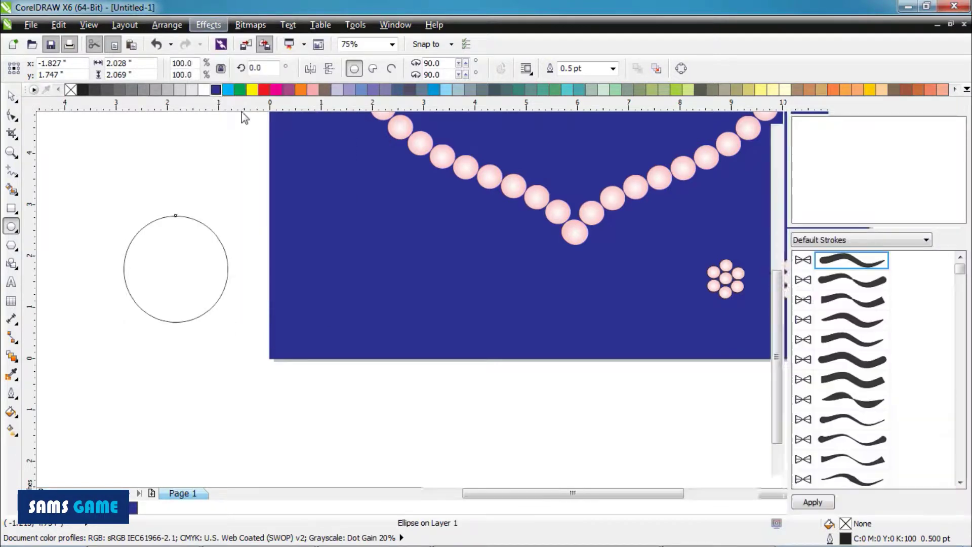
pyautogui.click(852, 265)
pyautogui.hotkey('ctrl', 'k')
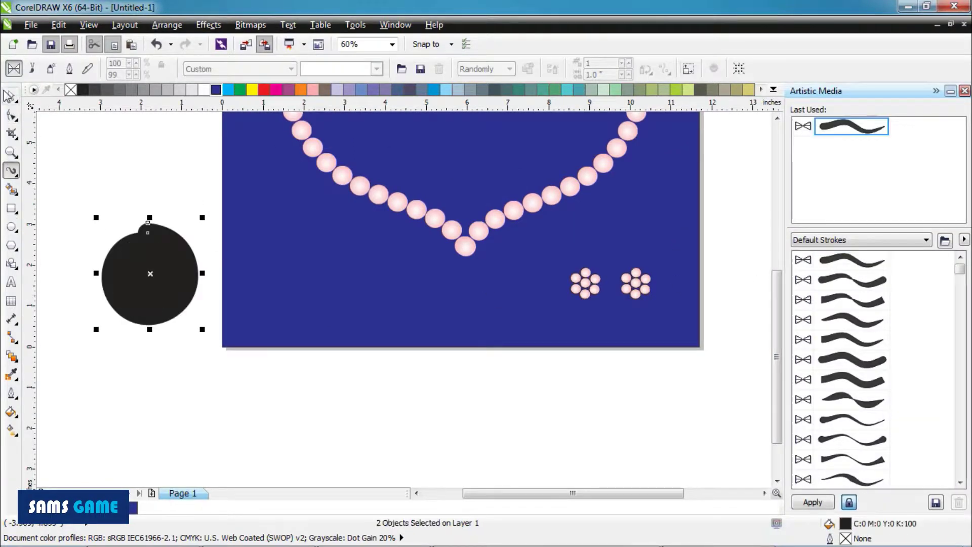
# Delete the leftover inner circle and place the remaining ring near the page's lower-left corner, scaled to 62.7%
pyautogui.click(12, 95)
pyautogui.click(152, 279)
pyautogui.press('Delete')
pyautogui.moveTo(198, 271); pyautogui.dragTo(334, 274)
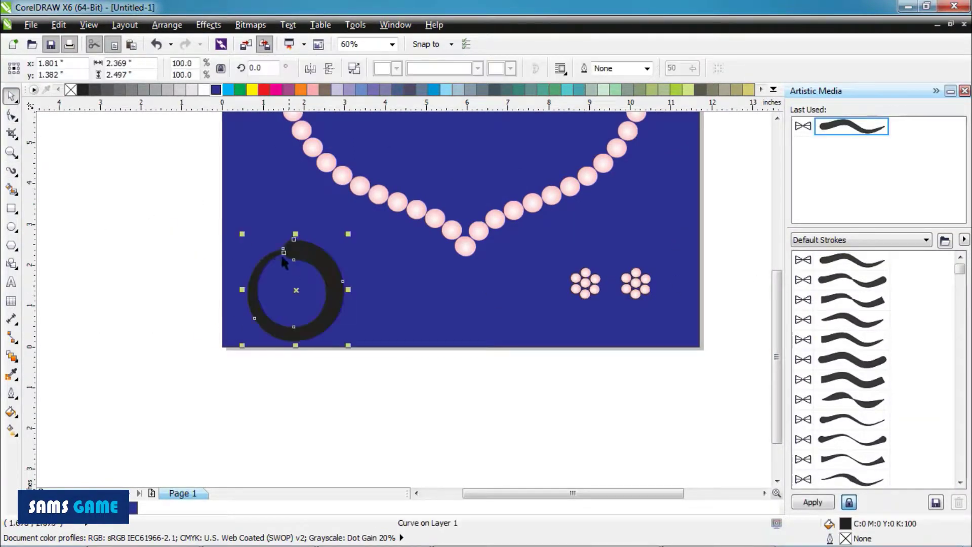
pyautogui.moveTo(242, 234); pyautogui.dragTo(258, 245)
# Start a fountain fill for the black ring and switch its color blend to Custom
pyautogui.click(10, 414)
pyautogui.click(61, 428)
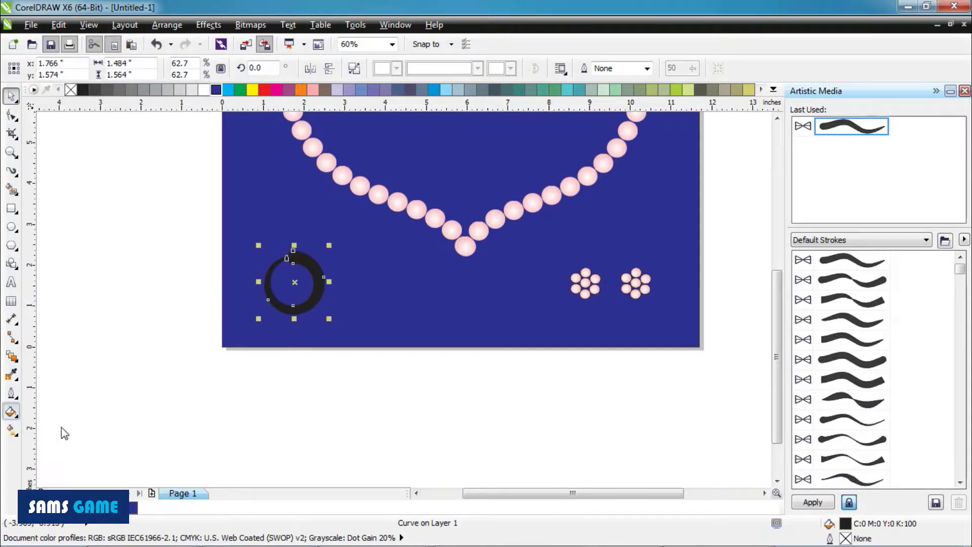
pyautogui.click(414, 286)
pyautogui.click(442, 275)
pyautogui.click(426, 266)
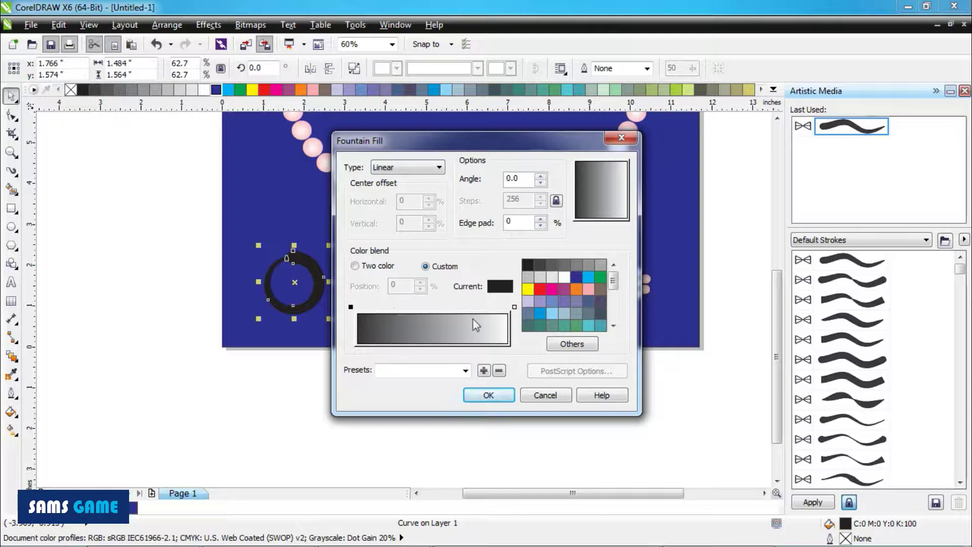
pyautogui.click(352, 306)
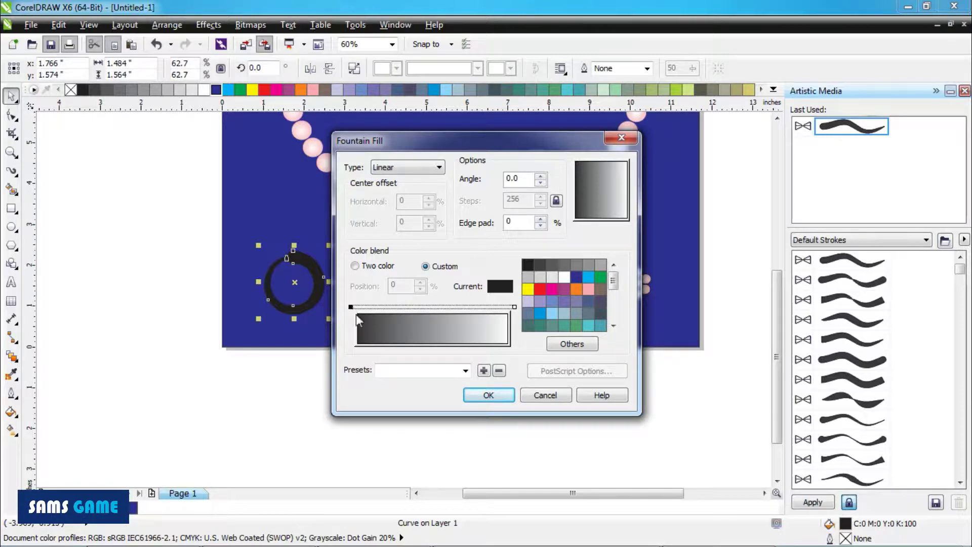
# Load the Square - Gold preset as the color blend of the ring's fountain fill
pyautogui.click(465, 370)
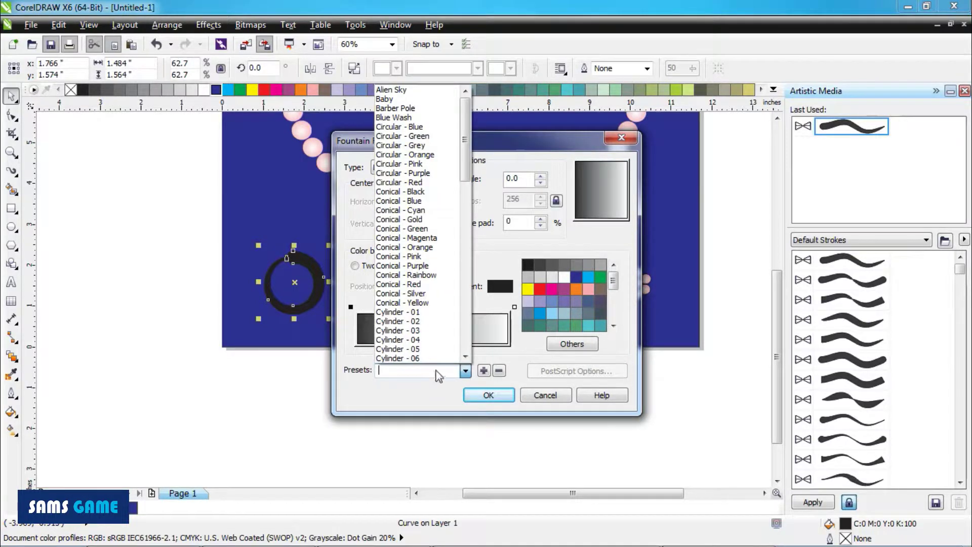
pyautogui.scroll(-15, 468, 354)
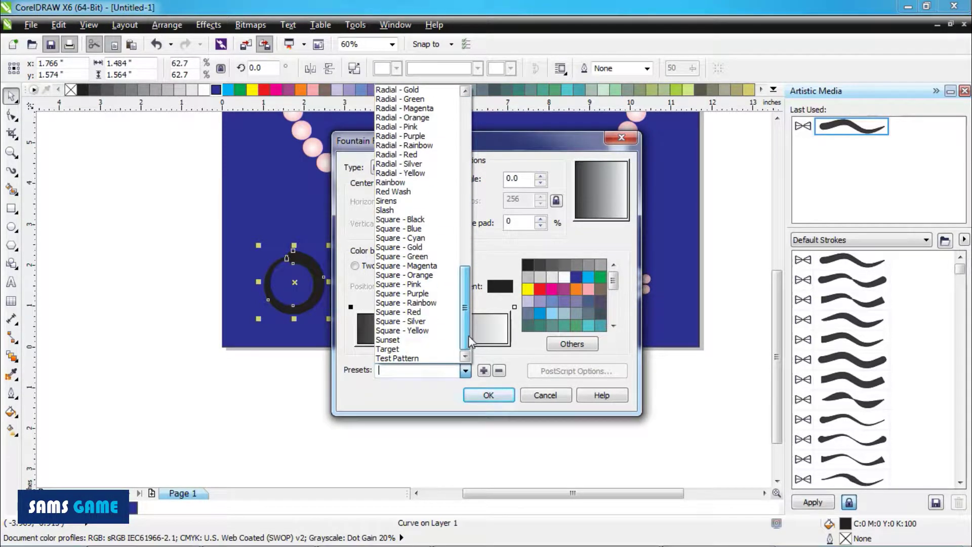
pyautogui.click(417, 358)
pyautogui.scroll(7, 418, 369)
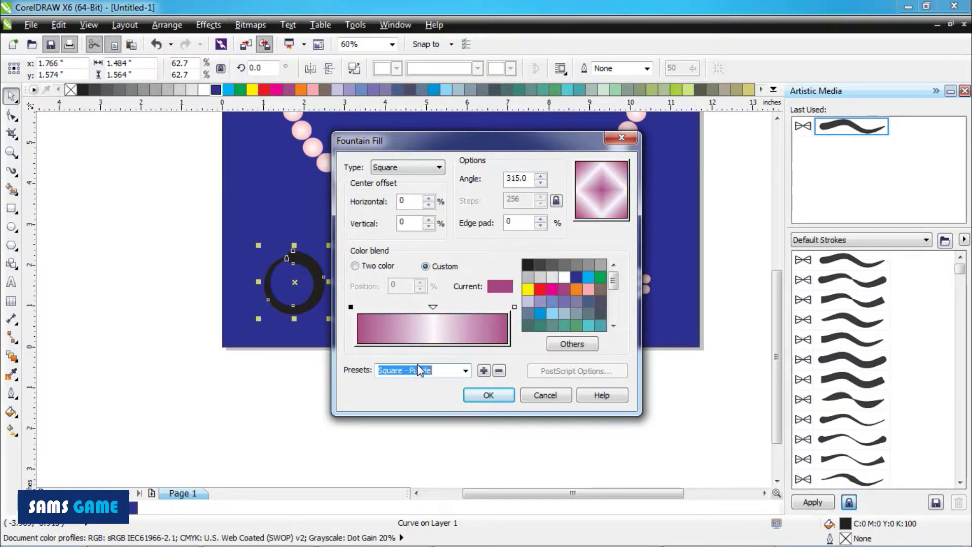
pyautogui.scroll(3, 419, 370)
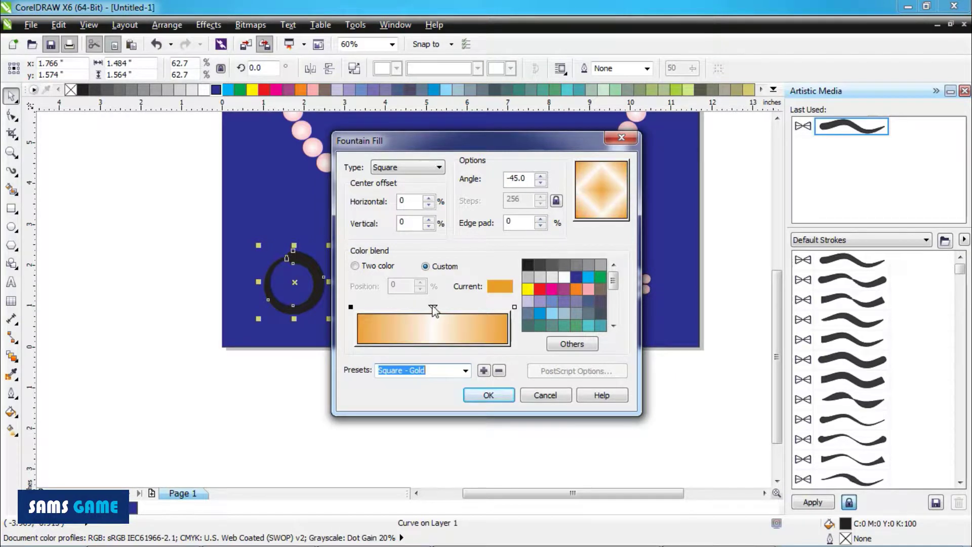
# Shift the white color stop toward the blend's start and add an orange stop at 41% and a pale yellow stop at 64%
pyautogui.moveTo(433, 308); pyautogui.dragTo(388, 311)
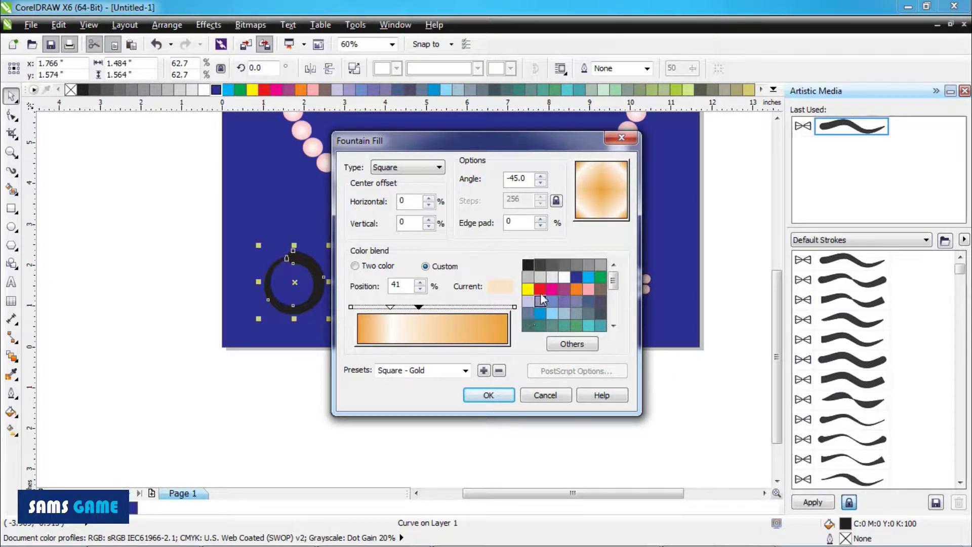
pyautogui.moveTo(614, 281); pyautogui.dragTo(614, 299)
pyautogui.click(528, 300)
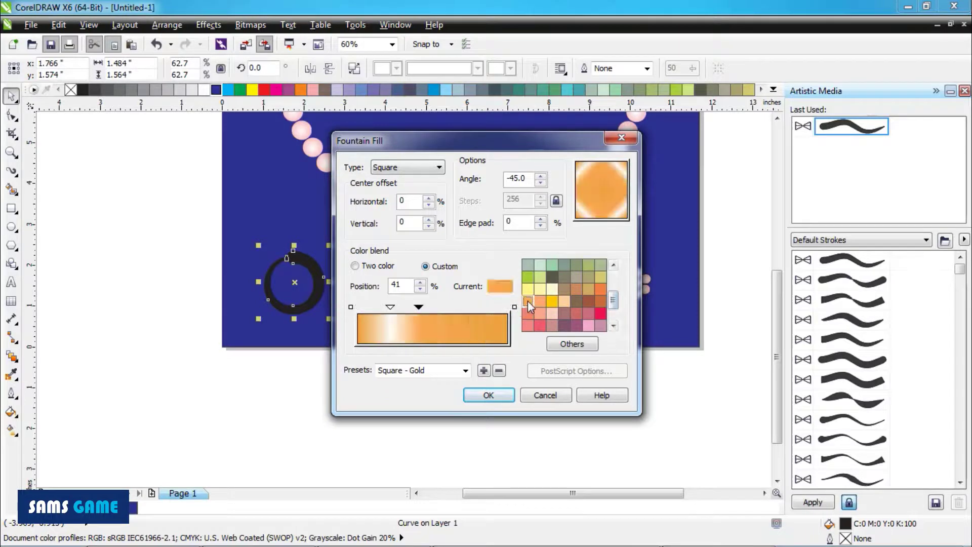
pyautogui.doubleClick(453, 307)
pyautogui.click(552, 289)
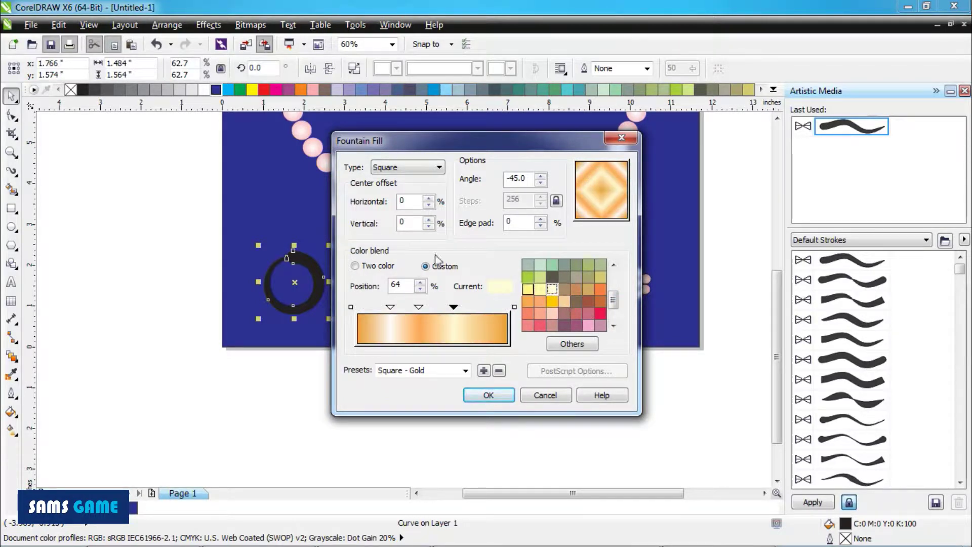
# Change the fill type to Conical, add orange at 71% and pale yellow at 88%, and apply the fill to the ring
pyautogui.click(416, 168)
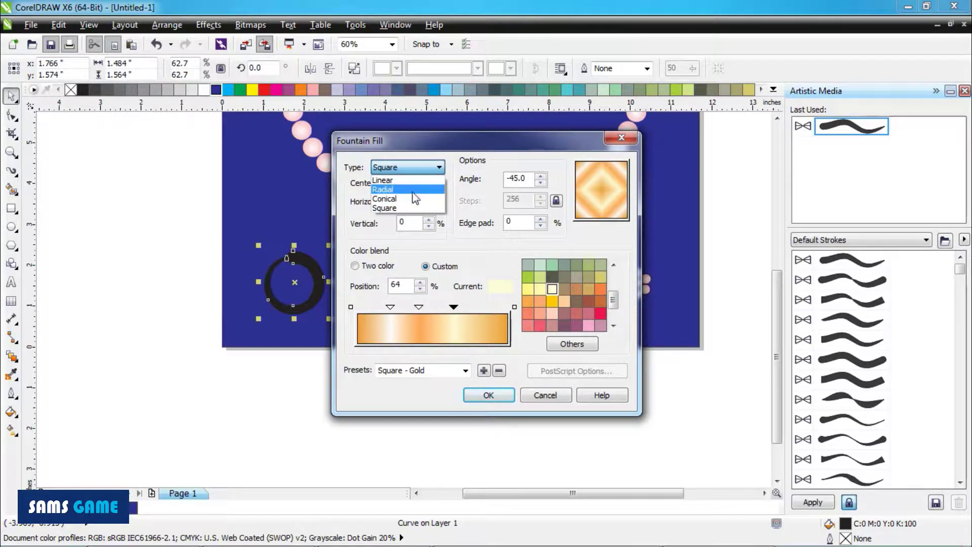
pyautogui.click(413, 198)
pyautogui.doubleClick(482, 307)
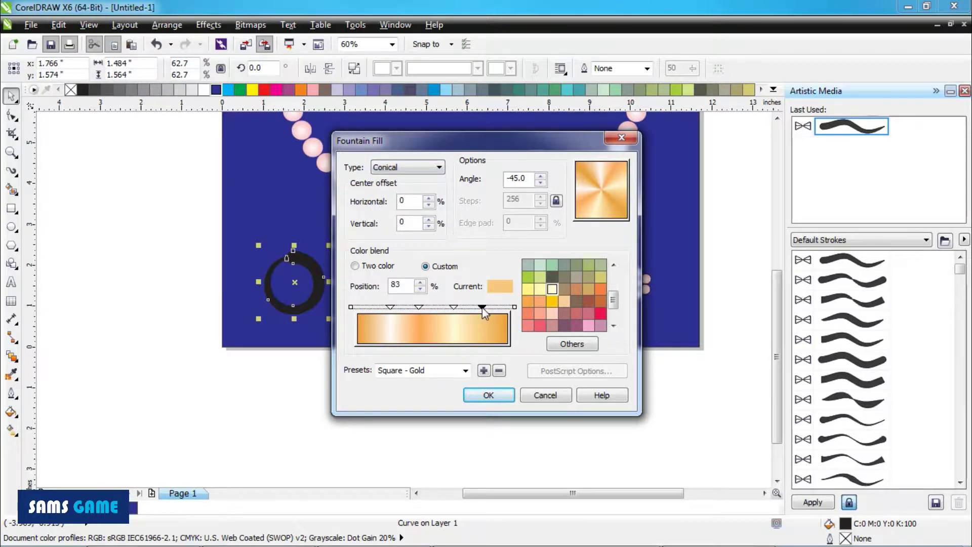
pyautogui.click(576, 301)
pyautogui.moveTo(454, 306); pyautogui.dragTo(464, 307)
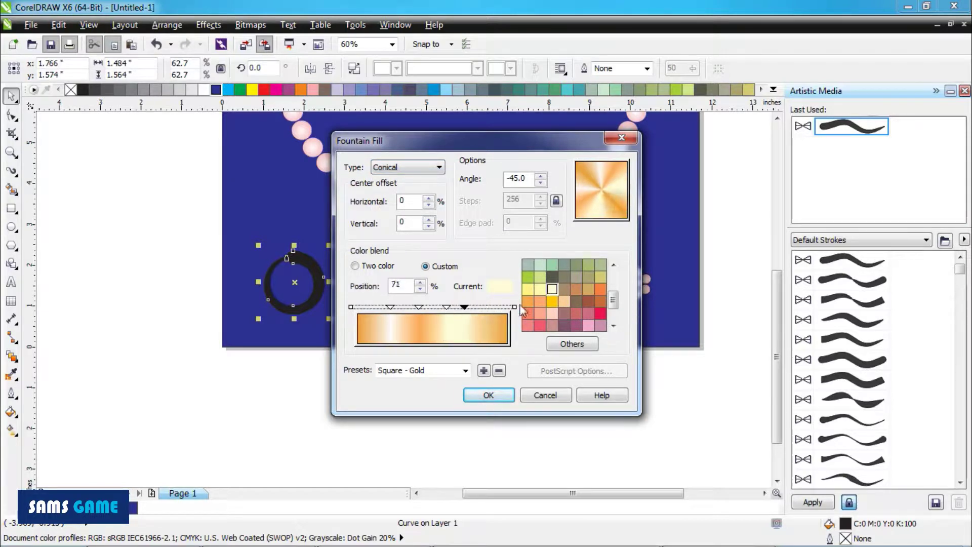
pyautogui.click(528, 302)
pyautogui.doubleClick(489, 307)
pyautogui.click(552, 289)
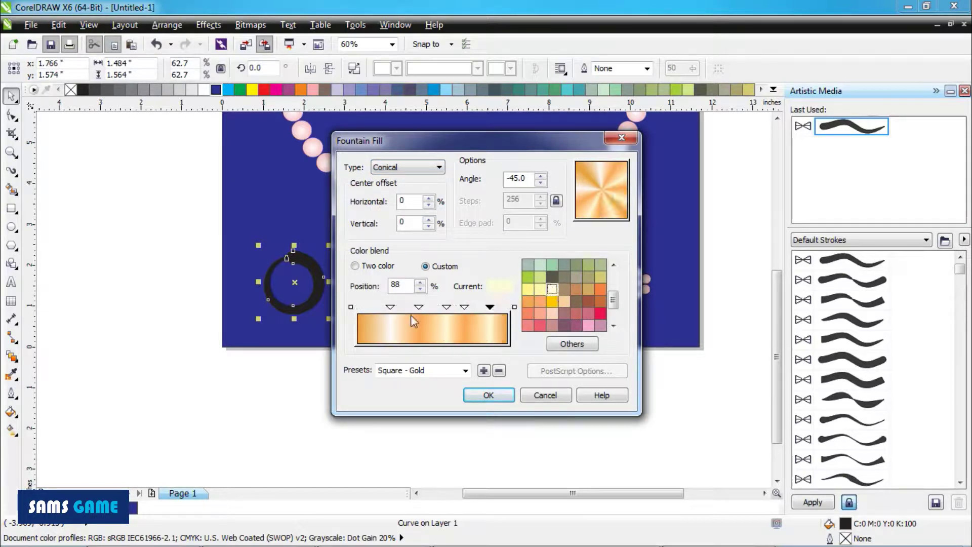
pyautogui.moveTo(389, 307)
pyautogui.mouseDown()
pyautogui.moveTo(381, 306)
pyautogui.moveTo(460, 308)
pyautogui.mouseUp()
pyautogui.click(489, 395)
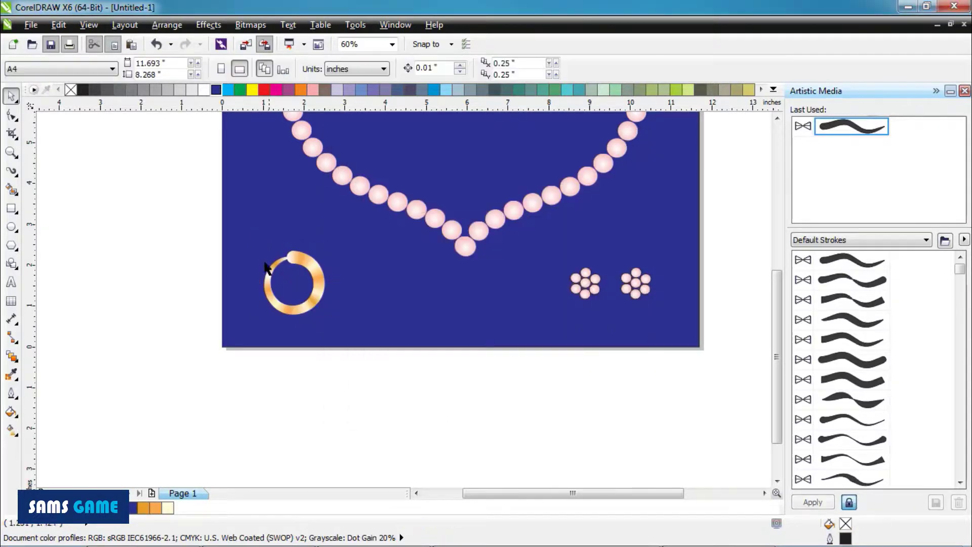
# Enlarge the gold ring slightly around its center and deselect it
pyautogui.scroll(3, 267, 269)
pyautogui.scroll(-3, 373, 390)
pyautogui.click(286, 365)
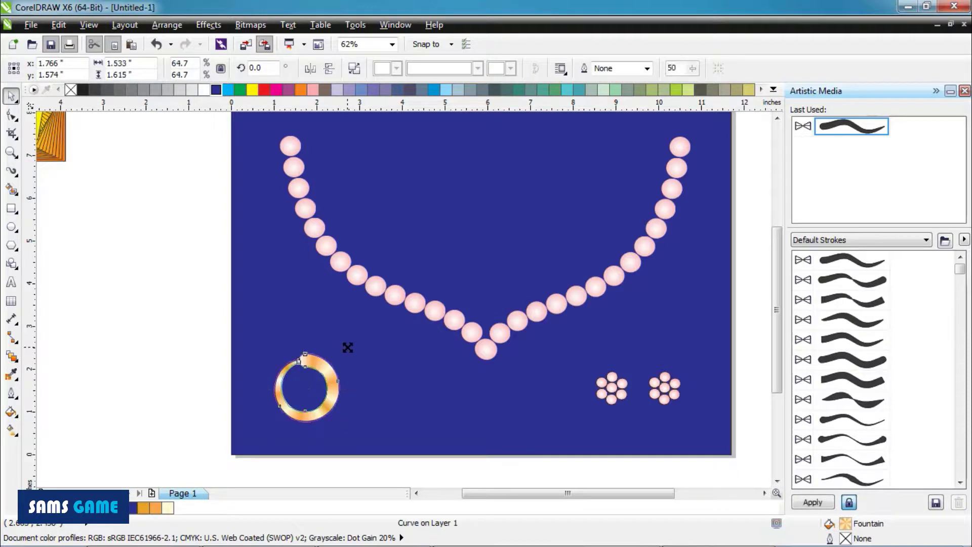
pyautogui.click(347, 347)
pyautogui.click(147, 380)
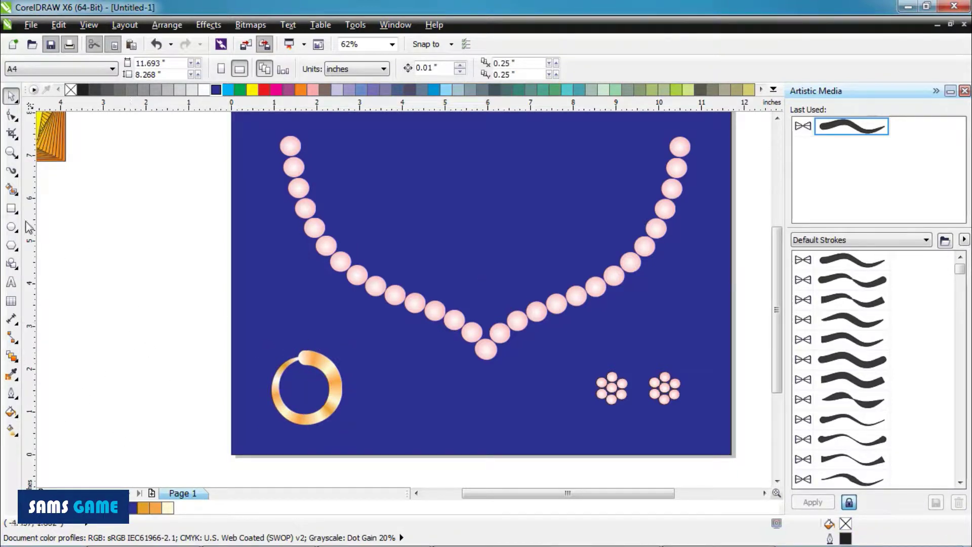
# Draw a rectangle about 4.1 by 3.7 inches in the empty area right of the page
pyautogui.scroll(-1, 123, 235)
pyautogui.scroll(1, 373, 391)
pyautogui.moveTo(577, 492); pyautogui.dragTo(536, 492)
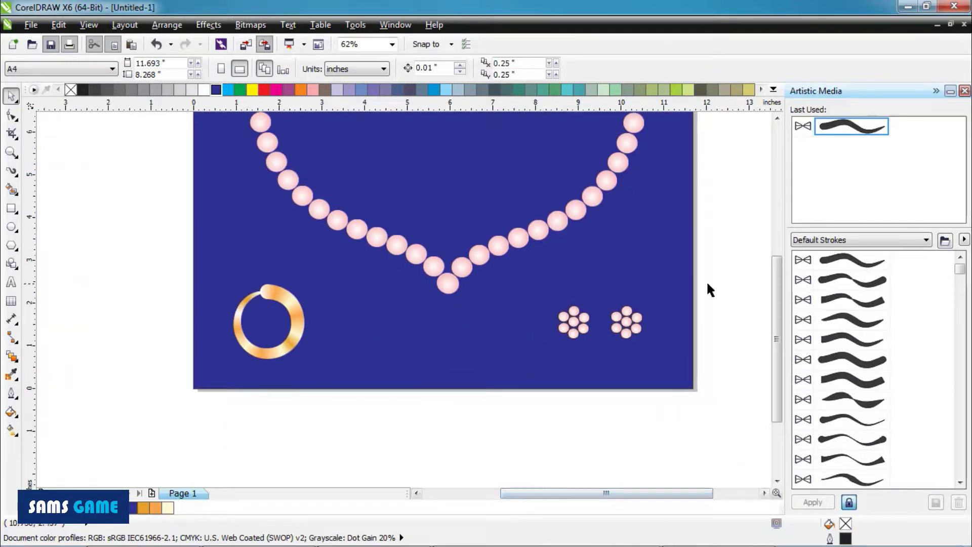
pyautogui.scroll(-1, 437, 297)
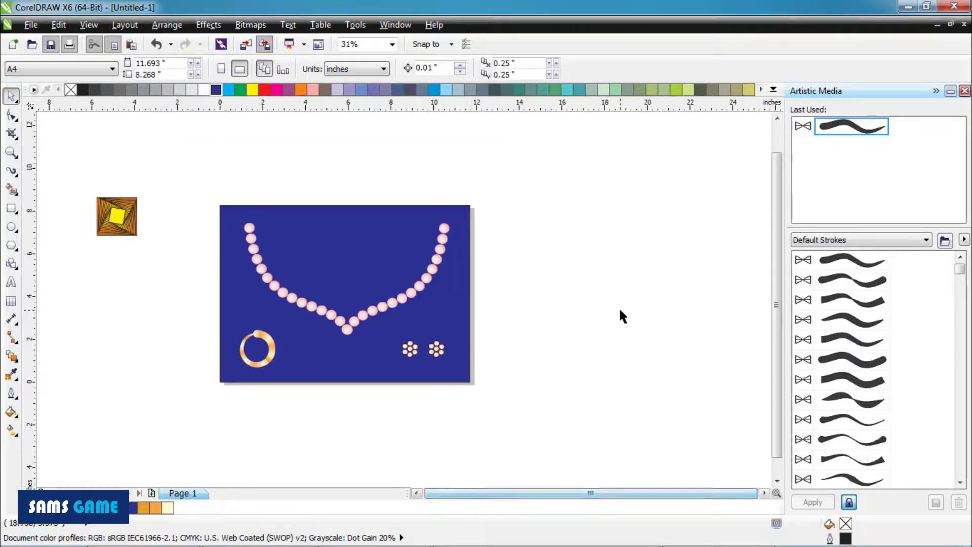
pyautogui.click(14, 359)
pyautogui.click(43, 351)
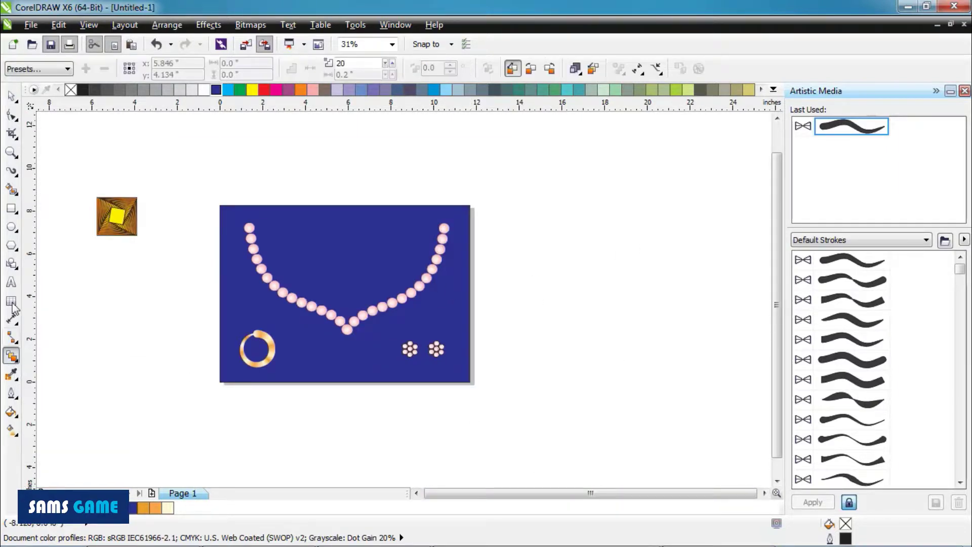
pyautogui.click(12, 208)
pyautogui.moveTo(528, 227); pyautogui.dragTo(616, 305)
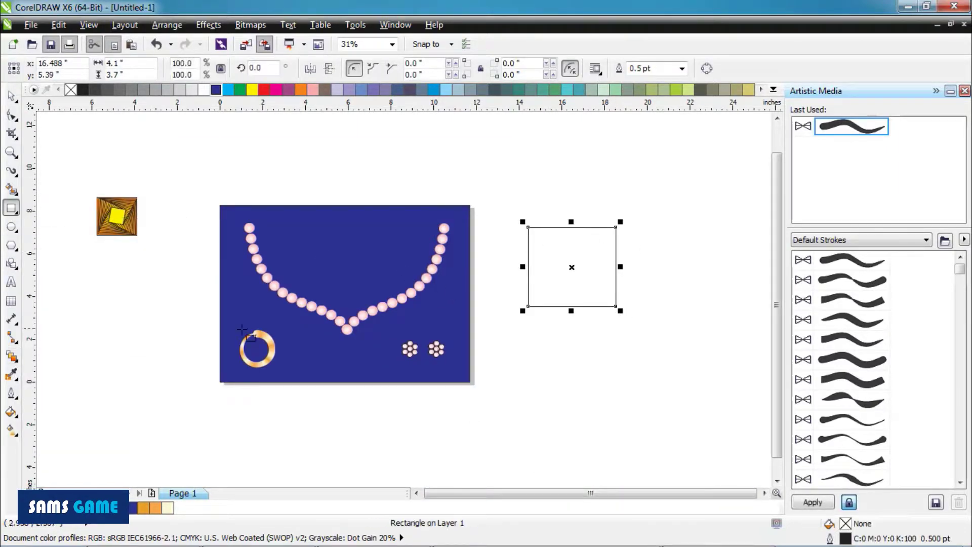
# Distort the rectangle inward from its center with an amplitude of about -88 into a four-petal flower and fill it magenta
pyautogui.click(15, 359)
pyautogui.click(68, 389)
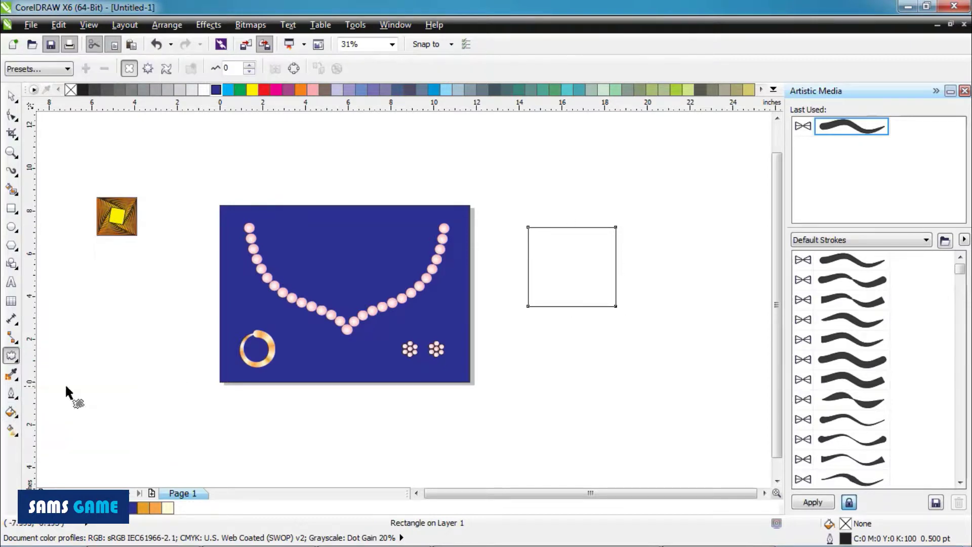
pyautogui.moveTo(614, 322); pyautogui.dragTo(572, 268)
pyautogui.click(266, 91)
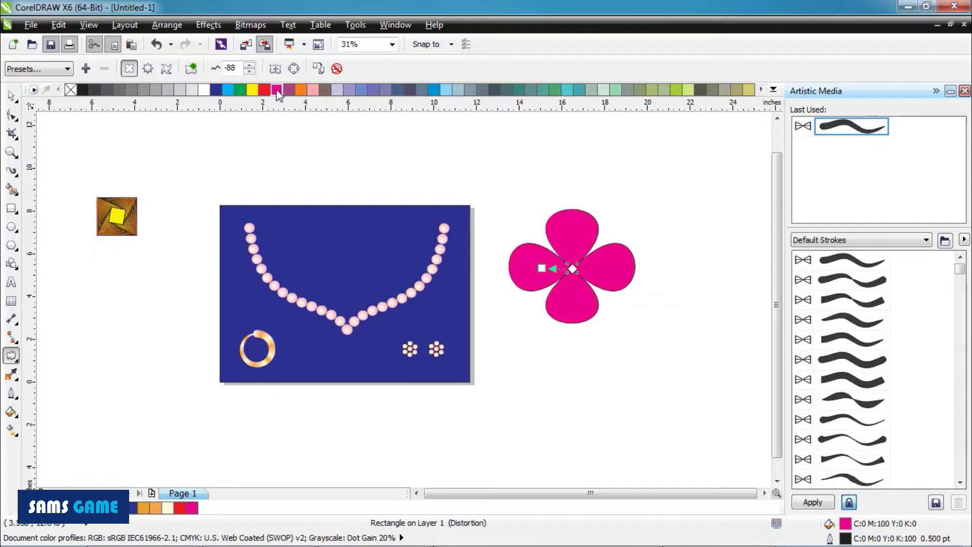
# Draw a full circle about 1.5 inches wide at the flower's center and fill it yellow
pyautogui.click(11, 95)
pyautogui.click(11, 227)
pyautogui.click(365, 69)
pyautogui.moveTo(626, 200)
pyautogui.mouseDown()
pyautogui.moveTo(667, 240)
pyautogui.moveTo(572, 269)
pyautogui.mouseUp()
pyautogui.click(354, 68)
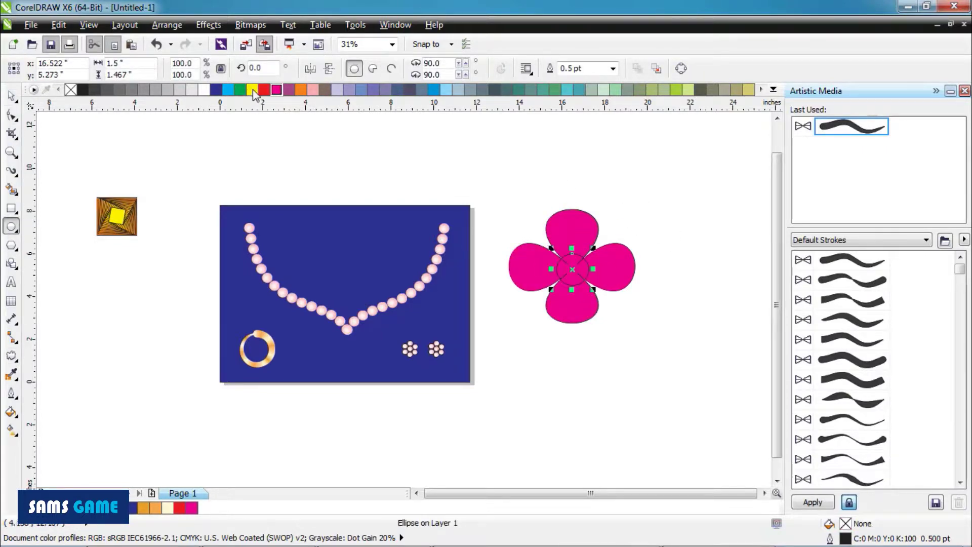
pyautogui.click(252, 89)
# Group the magenta petals with the yellow center and move the flower above the page
pyautogui.moveTo(500, 186); pyautogui.dragTo(672, 381)
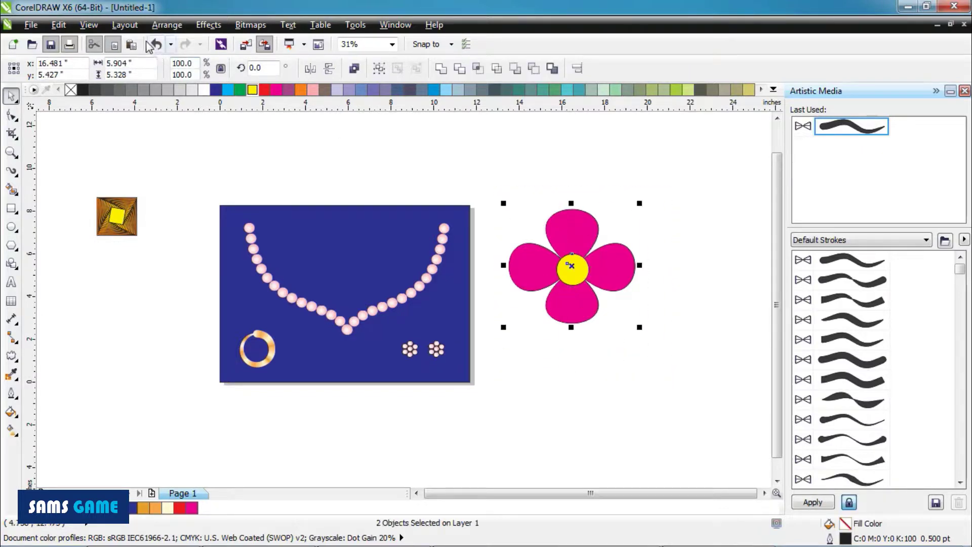
pyautogui.click(167, 24)
pyautogui.click(183, 113)
pyautogui.moveTo(625, 271); pyautogui.dragTo(456, 178)
pyautogui.click(272, 202)
# Add the artistic text SHADOW in Arial in the empty area right of the page
pyautogui.scroll(-2, 353, 227)
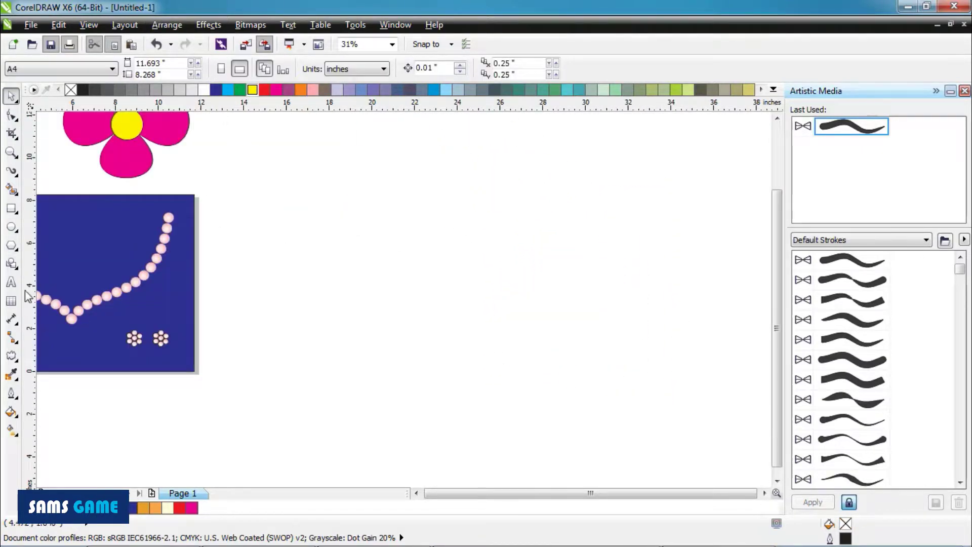
pyautogui.click(14, 357)
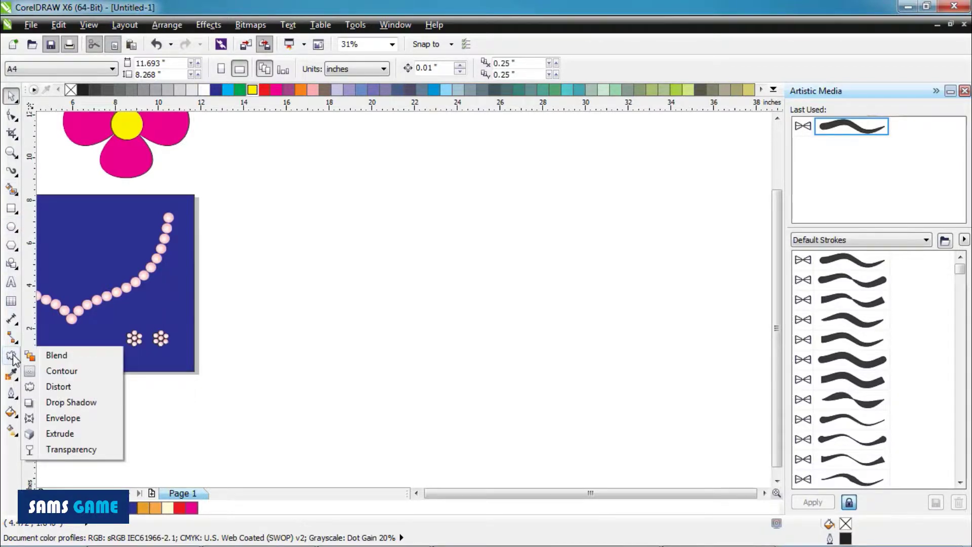
pyautogui.click(12, 282)
pyautogui.click(293, 253)
pyautogui.write('s')
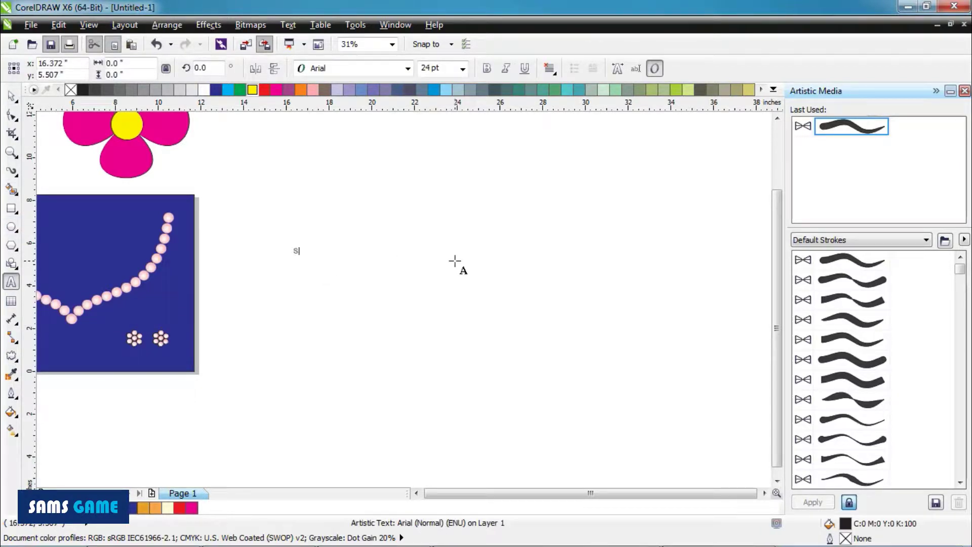
pyautogui.hotkey('ctrl', 'space')
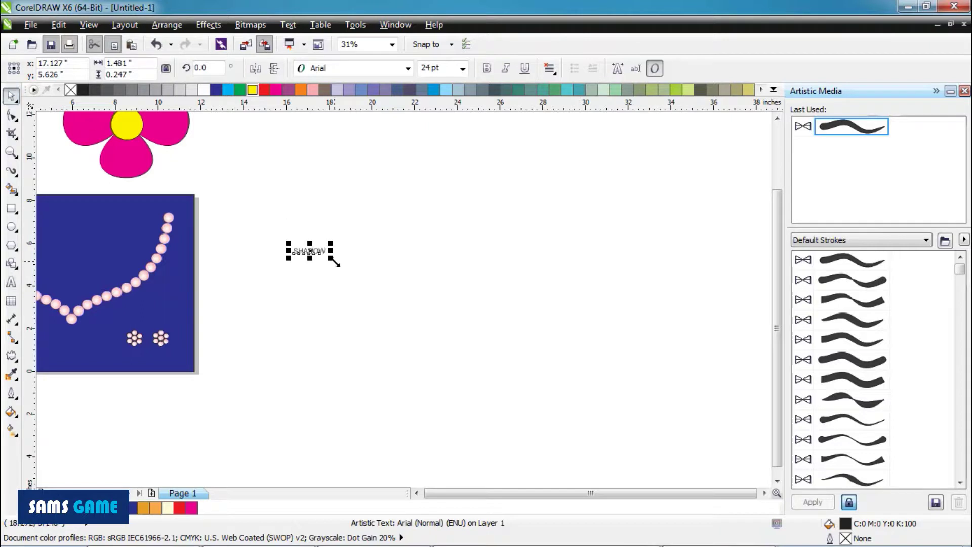
# Format the SHADOW text as bold at about 95 pt in blue (C:60 M:40) and move it nearer the page
pyautogui.moveTo(332, 260); pyautogui.dragTo(425, 274)
pyautogui.click(486, 68)
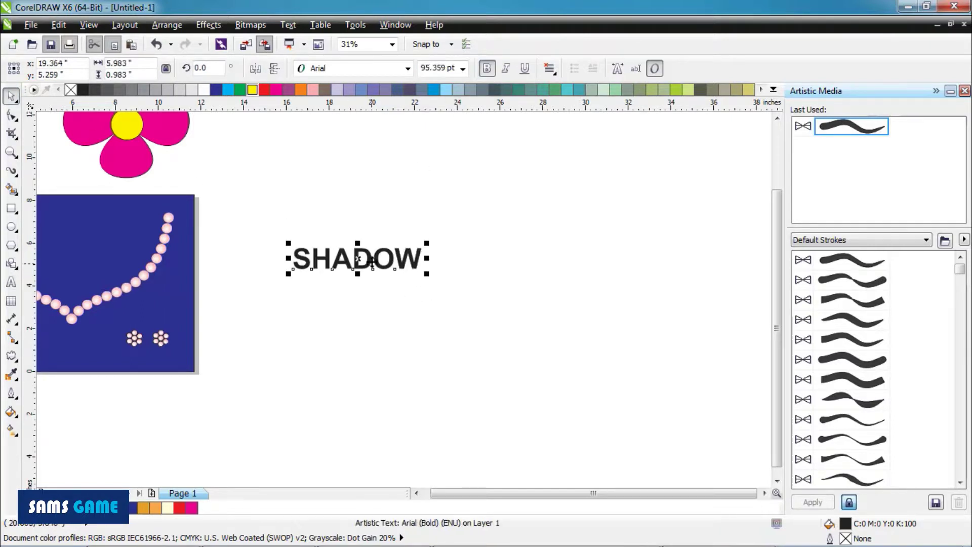
pyautogui.moveTo(373, 255); pyautogui.dragTo(301, 250)
pyautogui.click(360, 89)
# Cast a perspective drop shadow from the base of SHADOW down and to the left at 225 degrees, with opacity 64
pyautogui.click(11, 360)
pyautogui.click(152, 397)
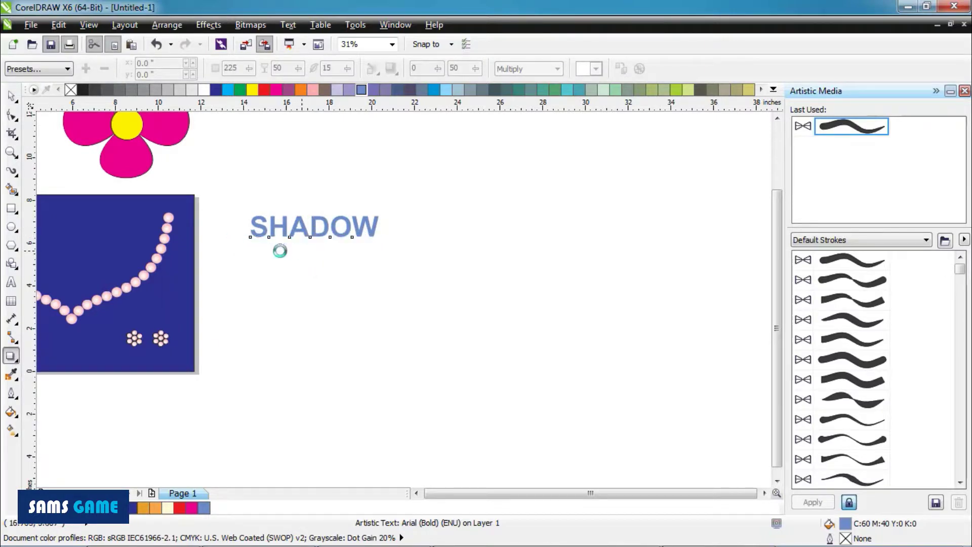
pyautogui.scroll(1, 251, 221)
pyautogui.scroll(1, 362, 265)
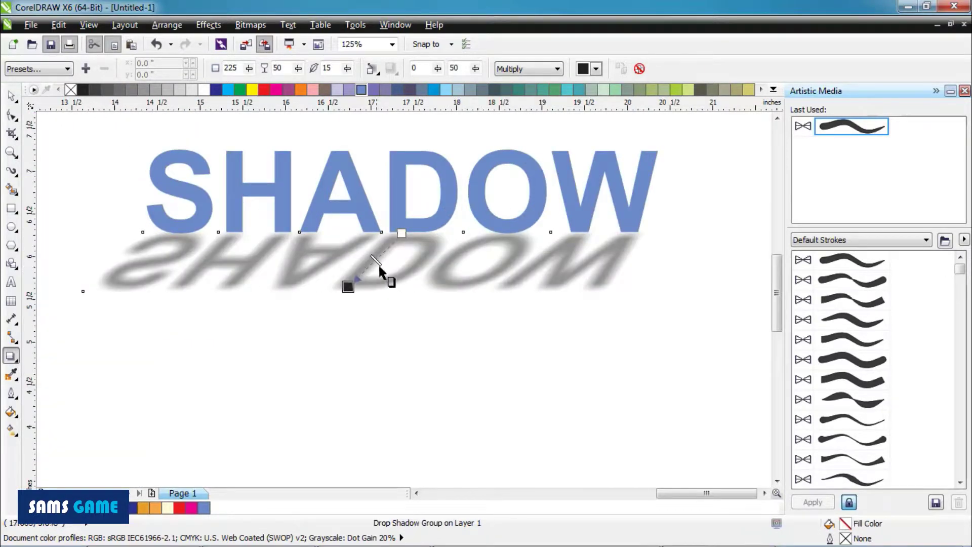
pyautogui.moveTo(378, 263)
pyautogui.mouseDown()
pyautogui.moveTo(403, 261)
pyautogui.moveTo(404, 251)
pyautogui.moveTo(369, 266)
pyautogui.mouseUp()
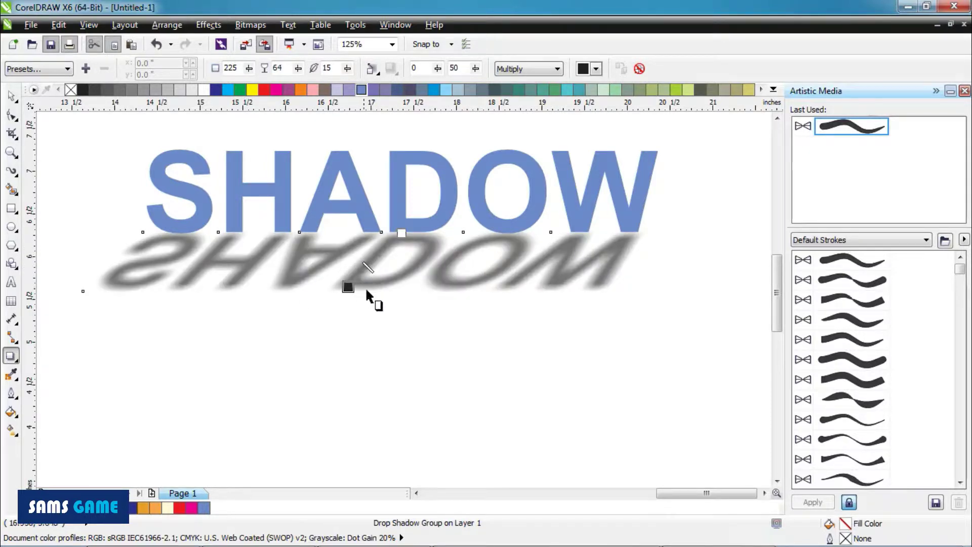
# Try light blue, green, brown and dark purple in turn as the drop shadow's color
pyautogui.click(597, 71)
pyautogui.click(581, 124)
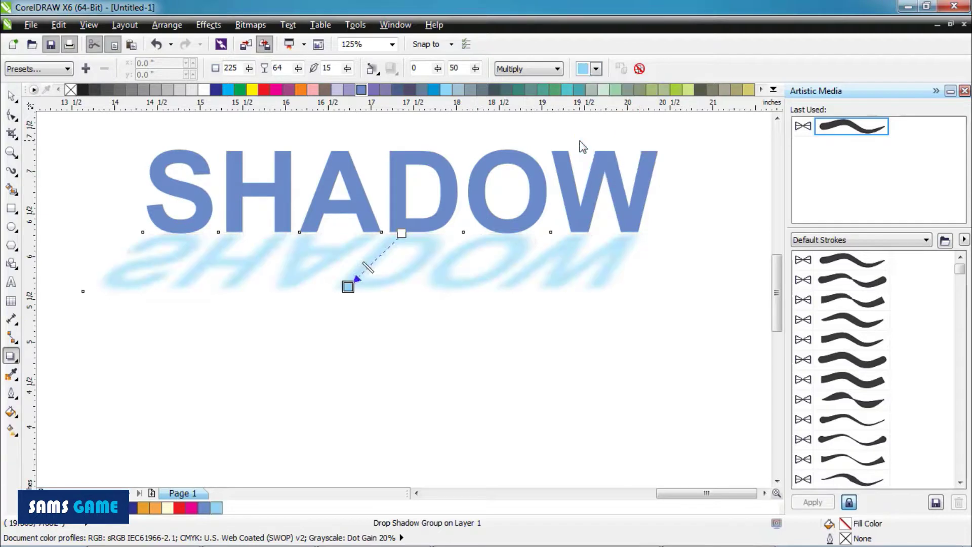
pyautogui.click(596, 69)
pyautogui.click(599, 123)
pyautogui.click(596, 70)
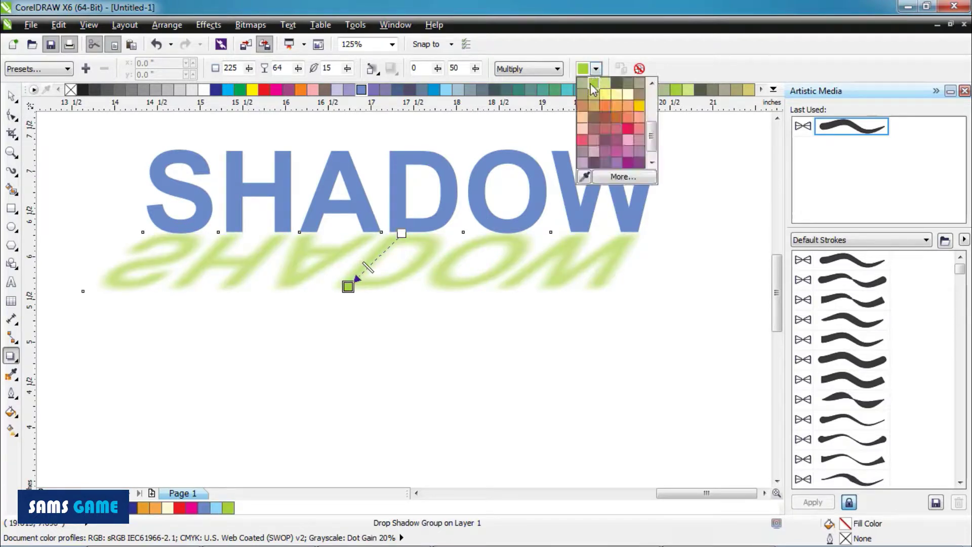
pyautogui.click(593, 120)
pyautogui.click(597, 69)
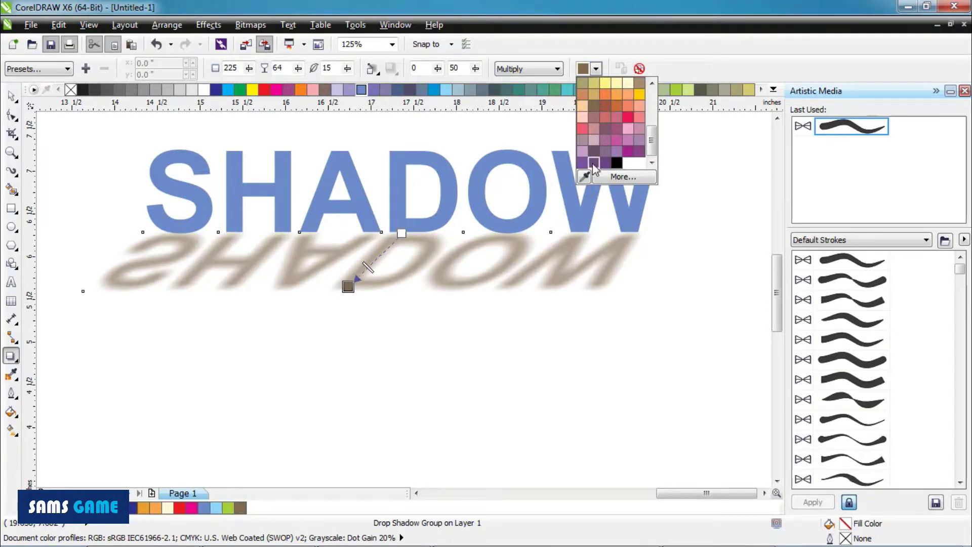
pyautogui.click(593, 162)
# Try a mauve tone and then dark gray as the drop shadow's color
pyautogui.click(597, 70)
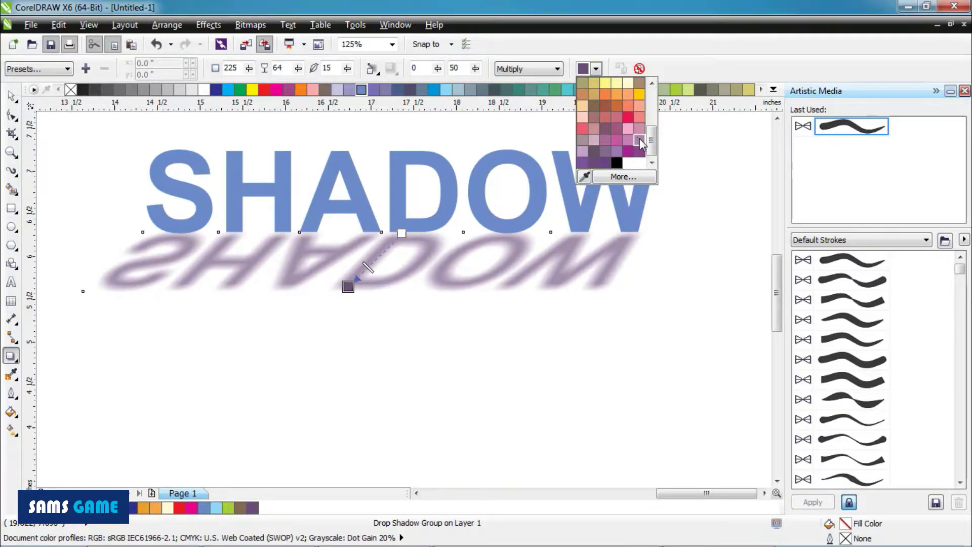
pyautogui.click(639, 138)
pyautogui.click(596, 69)
pyautogui.scroll(4, 584, 89)
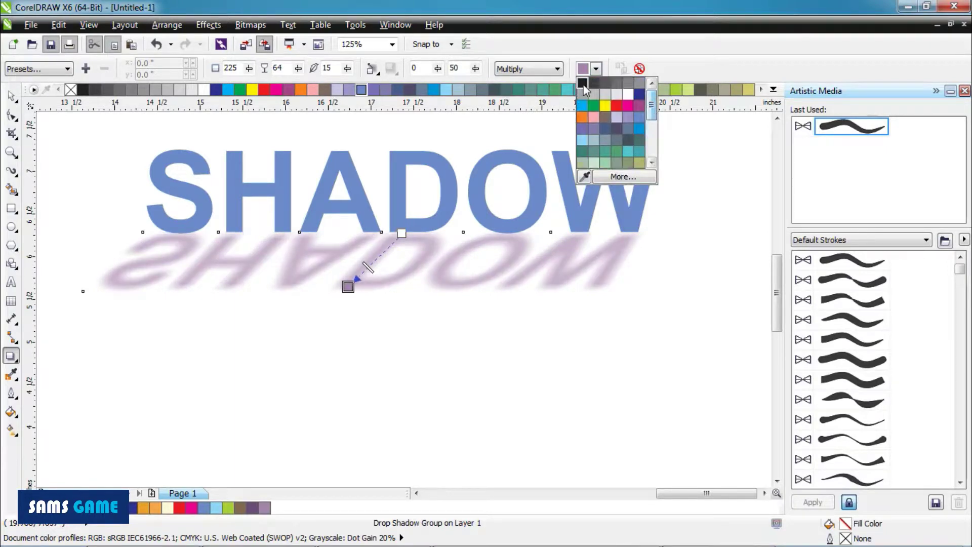
pyautogui.click(583, 85)
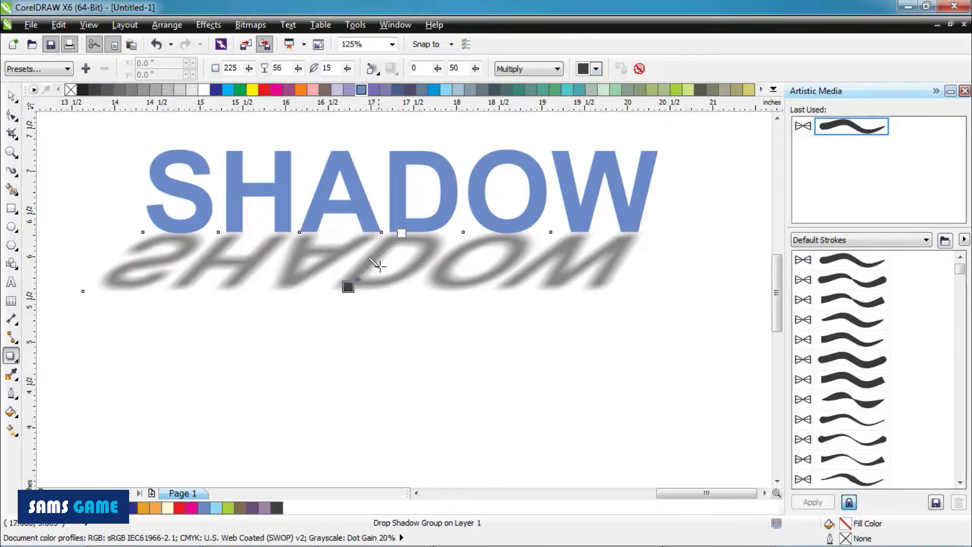
# Lower the shadow's opacity to 33 and try swinging the shadow up above the SHADOW text
pyautogui.moveTo(378, 264); pyautogui.dragTo(391, 264)
pyautogui.scroll(-1, 358, 297)
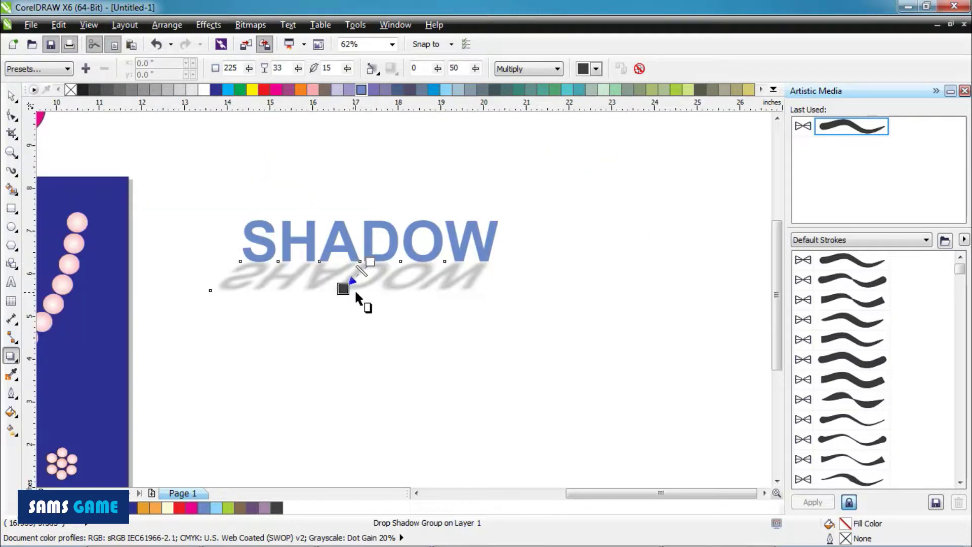
pyautogui.moveTo(353, 292); pyautogui.dragTo(337, 205)
# Try the Flat Top Right, Flat Top Left and Perspective Bottom Left drop shadow presets on the SHADOW text
pyautogui.click(63, 70)
pyautogui.click(51, 76)
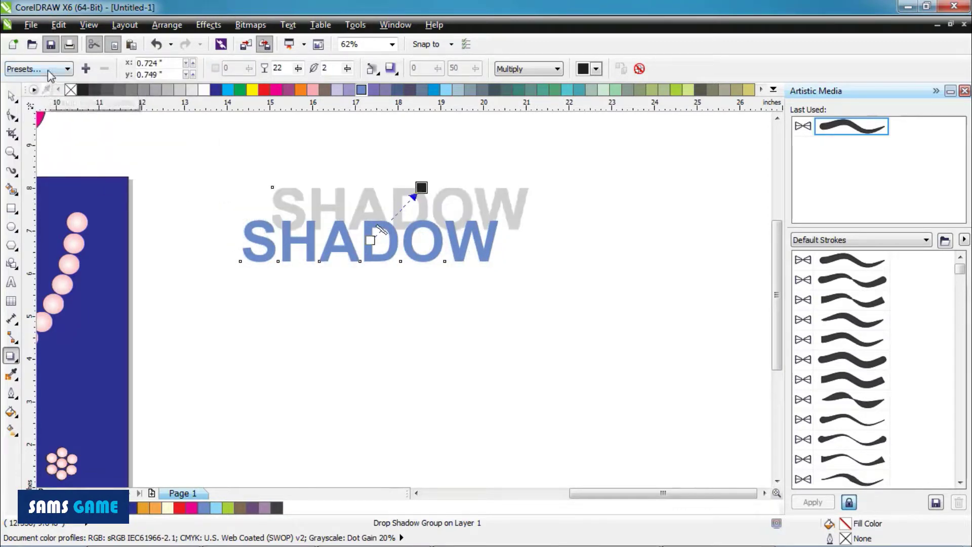
pyautogui.click(51, 73)
pyautogui.click(48, 90)
pyautogui.click(50, 71)
pyautogui.click(49, 101)
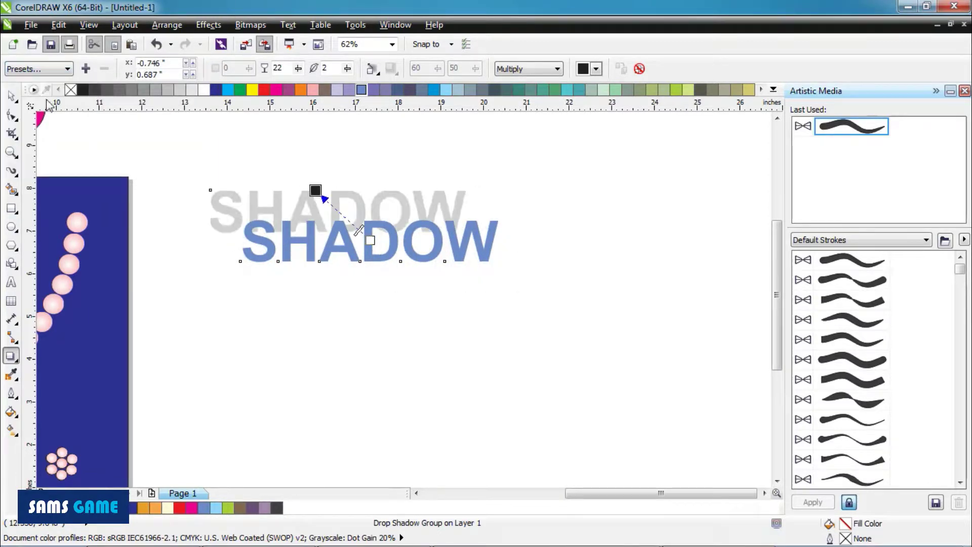
pyautogui.click(50, 73)
pyautogui.click(51, 137)
# Try the Small Glow and Large Glow presets on the text, then return to Perspective Bottom Left
pyautogui.click(57, 70)
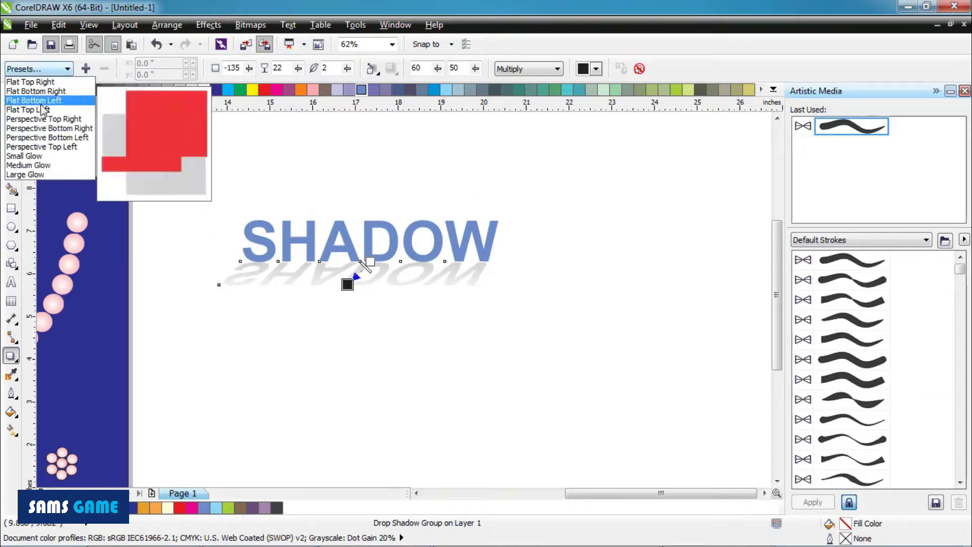
pyautogui.click(30, 156)
pyautogui.click(56, 69)
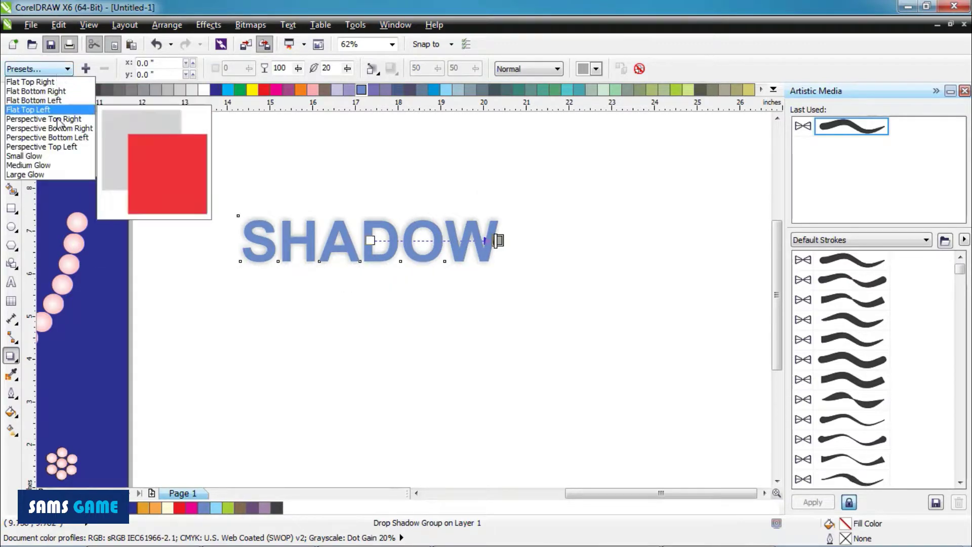
pyautogui.click(43, 175)
pyautogui.click(59, 69)
pyautogui.click(55, 71)
pyautogui.click(56, 71)
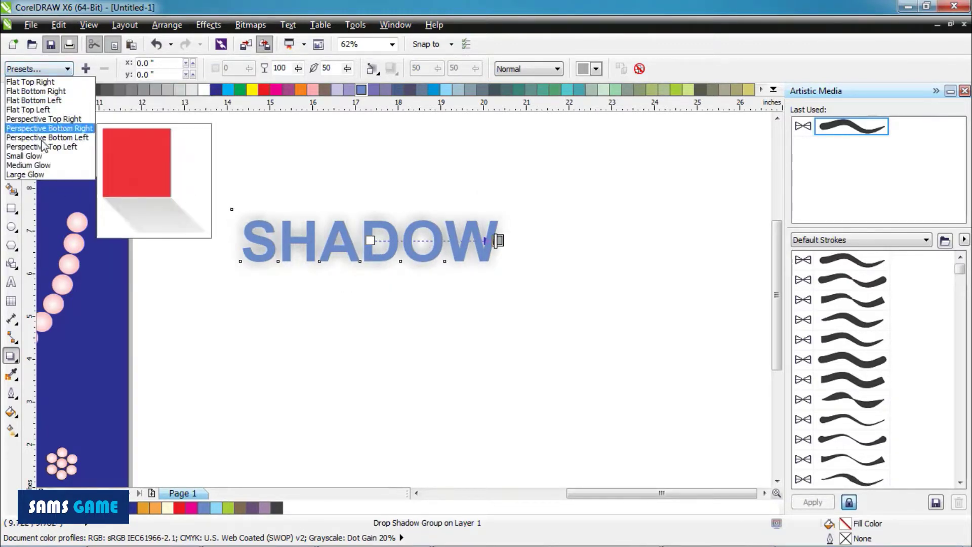
pyautogui.click(42, 140)
pyautogui.click(38, 69)
pyautogui.click(58, 137)
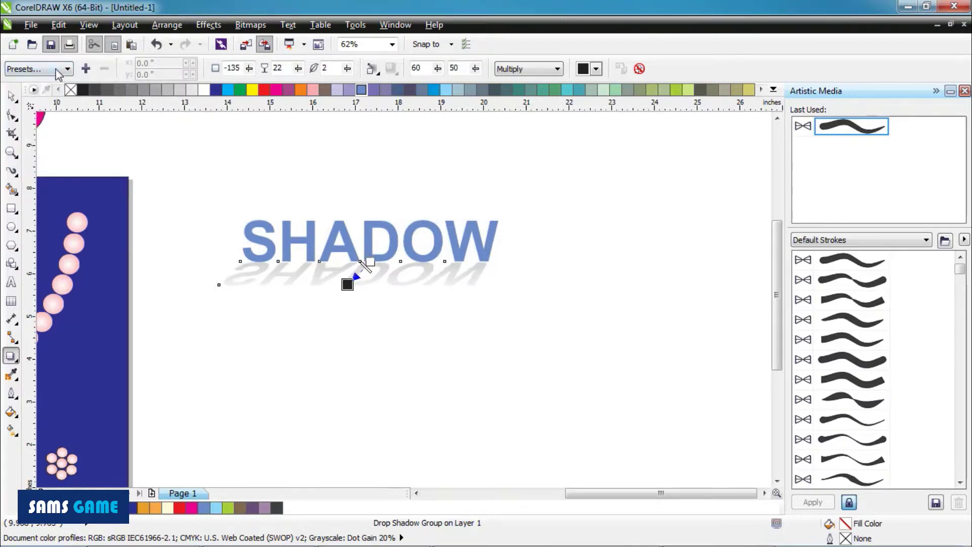
# Apply the Flat Top Left drop shadow preset to the SHADOW text and deselect it
pyautogui.click(59, 69)
pyautogui.click(58, 69)
pyautogui.click(58, 69)
pyautogui.click(44, 117)
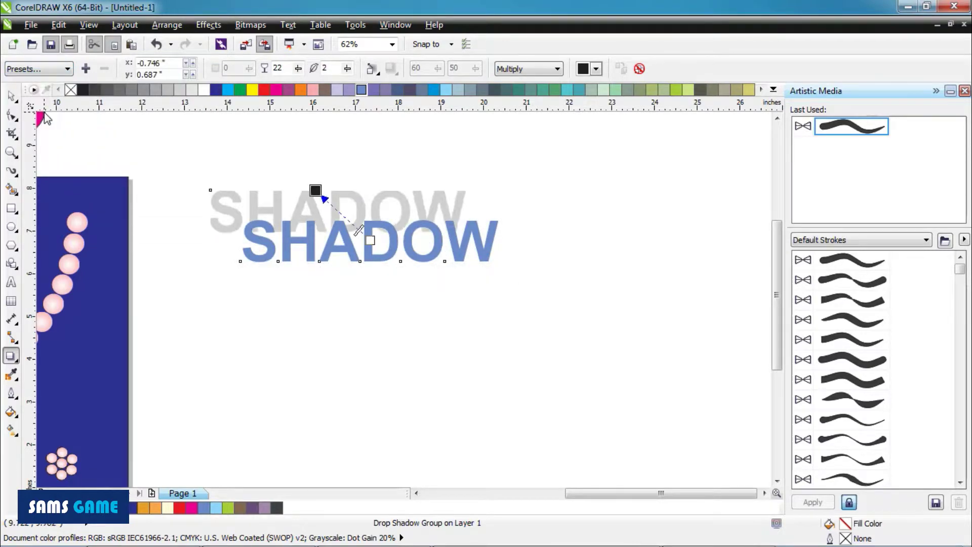
pyautogui.click(152, 158)
pyautogui.click(10, 95)
# Draw an ellipse about 4.55 by 4.33 inches below the SHADOW text
pyautogui.scroll(-2, 409, 177)
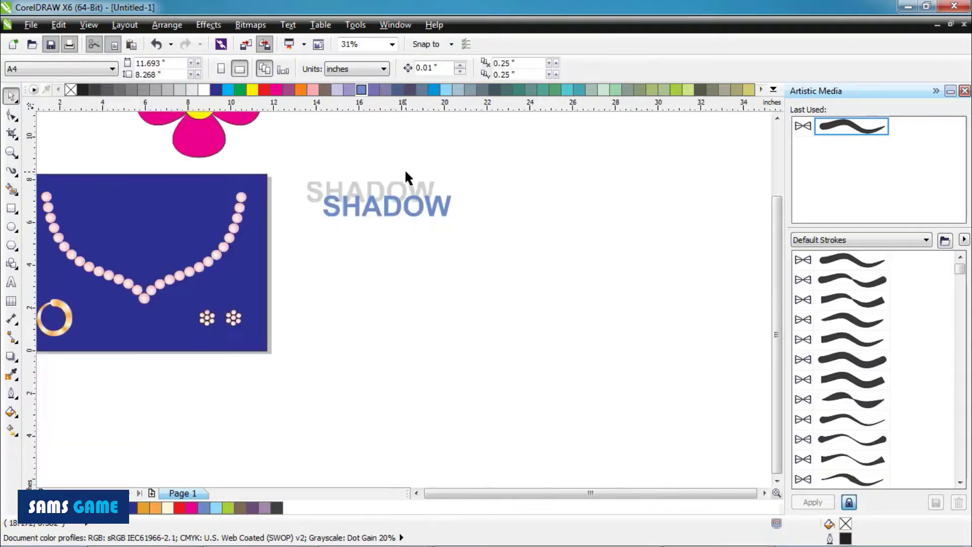
pyautogui.click(11, 357)
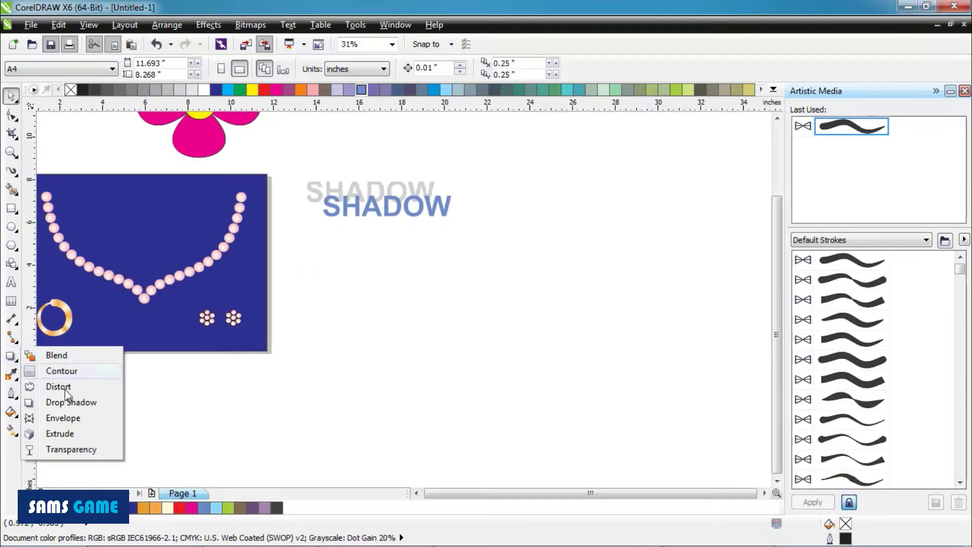
pyautogui.click(11, 226)
pyautogui.scroll(2, 370, 256)
pyautogui.moveTo(290, 230); pyautogui.dragTo(495, 426)
pyautogui.click(354, 67)
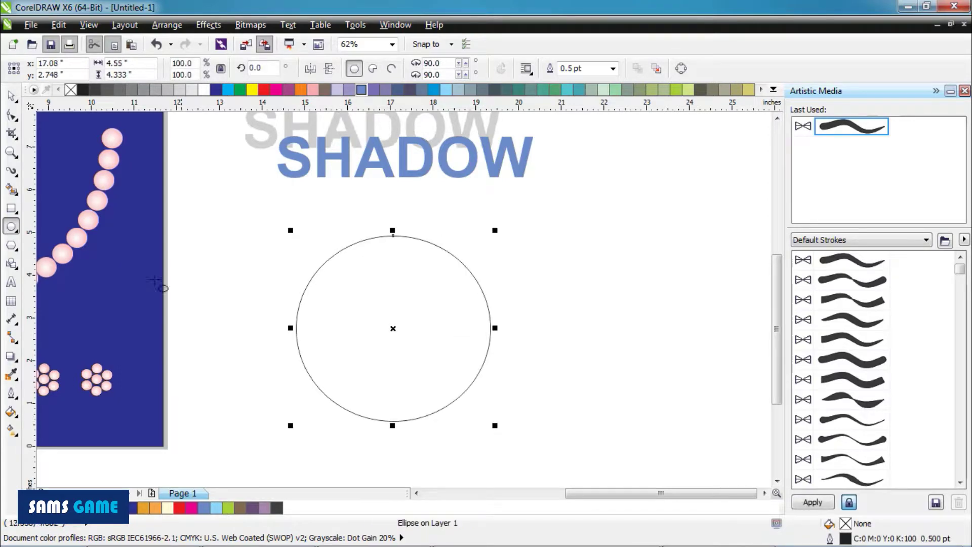
# Use an unconstrained envelope to dent the ellipse's top center downward about 1.1 inches and fill the shape red (M:100 Y:100)
pyautogui.click(13, 363)
pyautogui.click(56, 422)
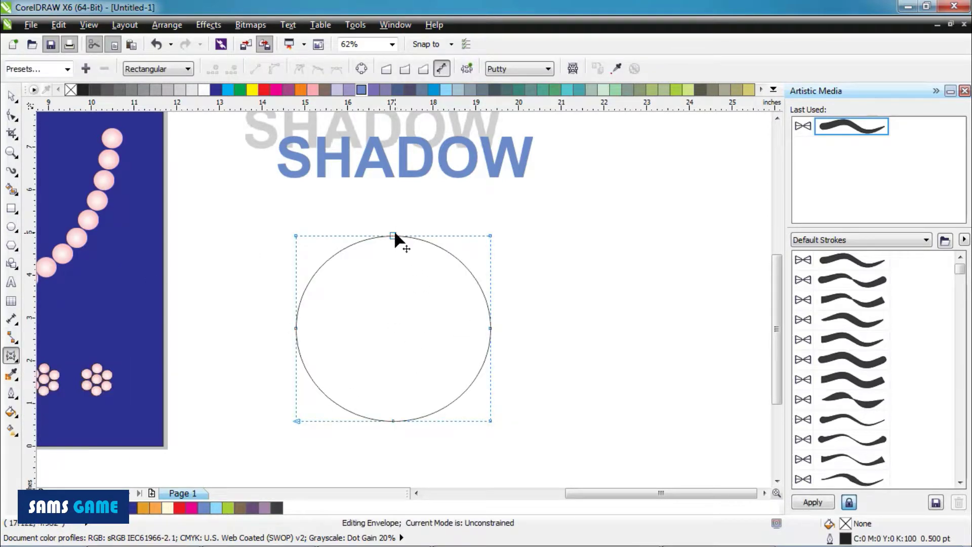
pyautogui.moveTo(394, 234); pyautogui.dragTo(391, 281)
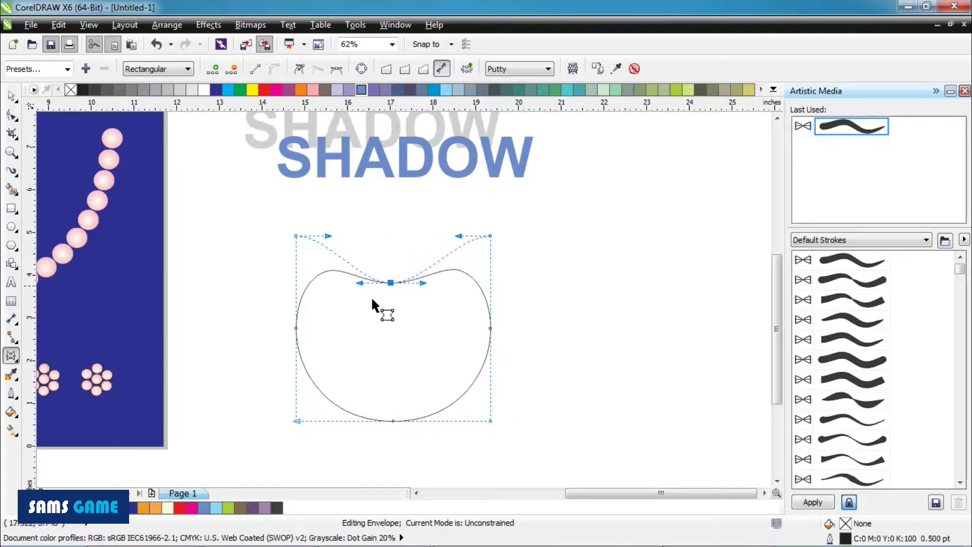
pyautogui.click(264, 89)
# Draw a narrow closed triangle with the Freehand tool inside the red shape's upper left edge
pyautogui.click(15, 176)
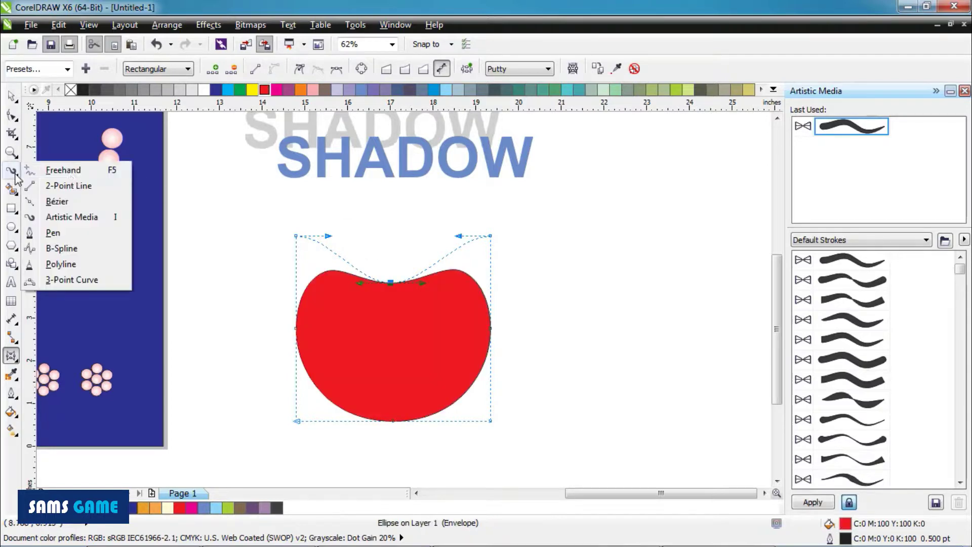
pyautogui.click(57, 167)
pyautogui.click(320, 289)
pyautogui.doubleClick(310, 320)
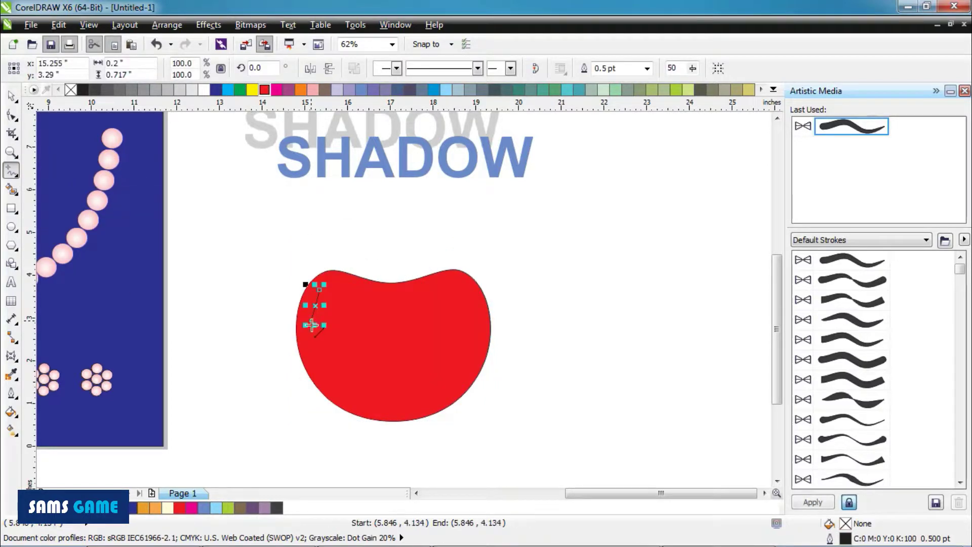
pyautogui.doubleClick(320, 343)
pyautogui.click(320, 289)
# Convert the triangle's straight sides to curves and delete its middle node, bending it into a thin crescent highlight
pyautogui.press('F10')
pyautogui.scroll(2, 319, 299)
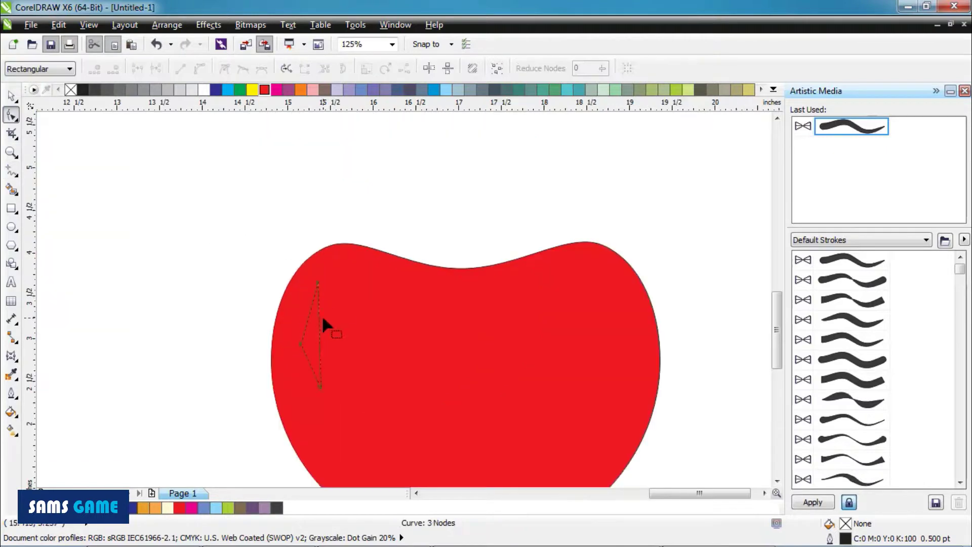
pyautogui.rightClick(320, 330)
pyautogui.click(373, 156)
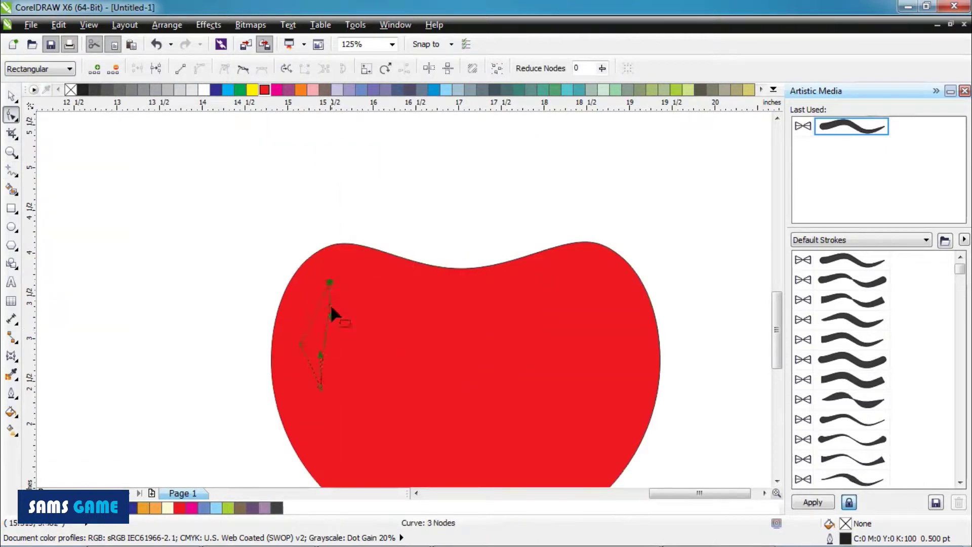
pyautogui.rightClick(309, 324)
pyautogui.click(306, 328)
pyautogui.rightClick(306, 328)
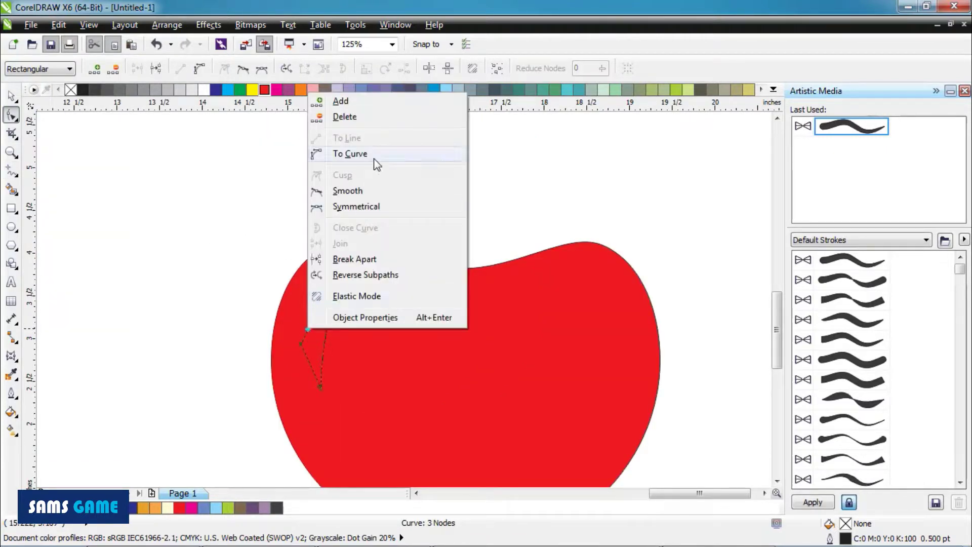
pyautogui.click(350, 149)
pyautogui.doubleClick(300, 343)
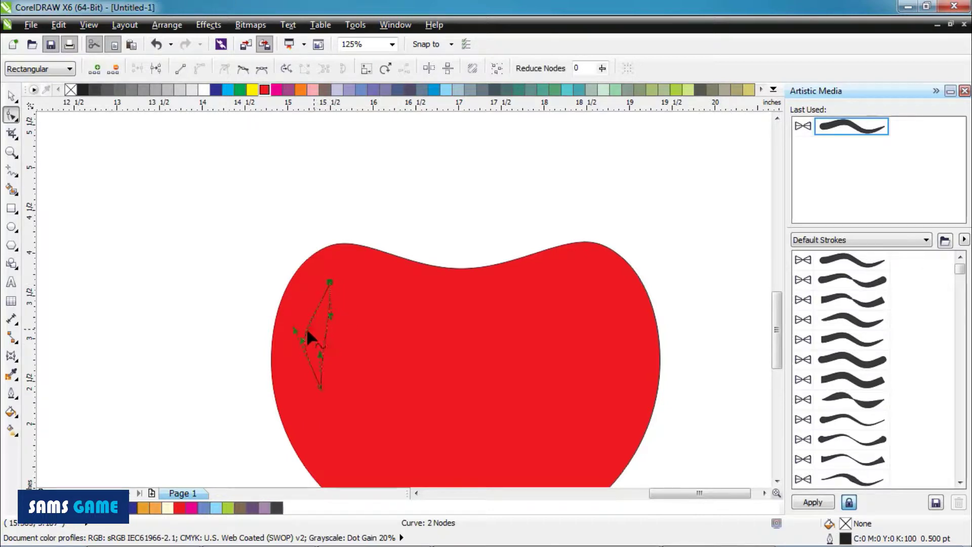
pyautogui.moveTo(295, 326)
pyautogui.mouseDown()
pyautogui.moveTo(304, 339)
pyautogui.moveTo(294, 315)
pyautogui.moveTo(309, 329)
pyautogui.mouseUp()
# Fill the crescent highlight with white and remove its outline
pyautogui.press('space')
pyautogui.click(204, 90)
pyautogui.click(339, 141)
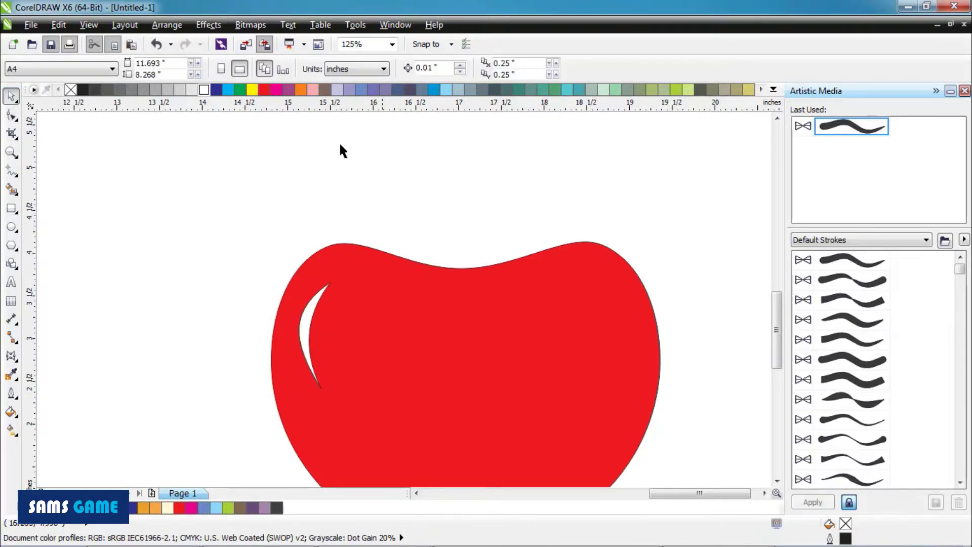
pyautogui.scroll(-2, 319, 211)
pyautogui.click(319, 212)
pyautogui.click(502, 174)
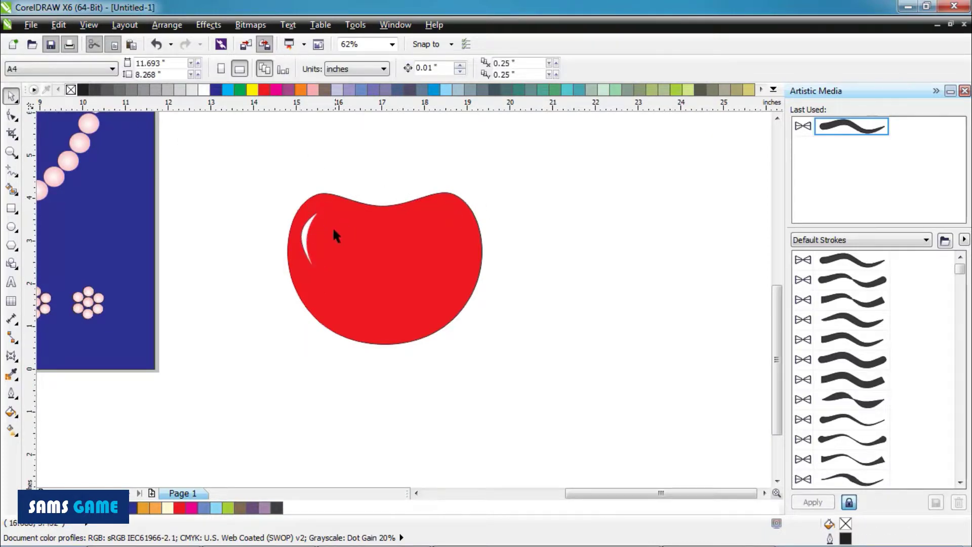
# Place a copy of the white highlight inside the fruit's lower right edge, turned to follow the contour
pyautogui.click(305, 239)
pyautogui.moveTo(307, 231); pyautogui.dragTo(437, 281)
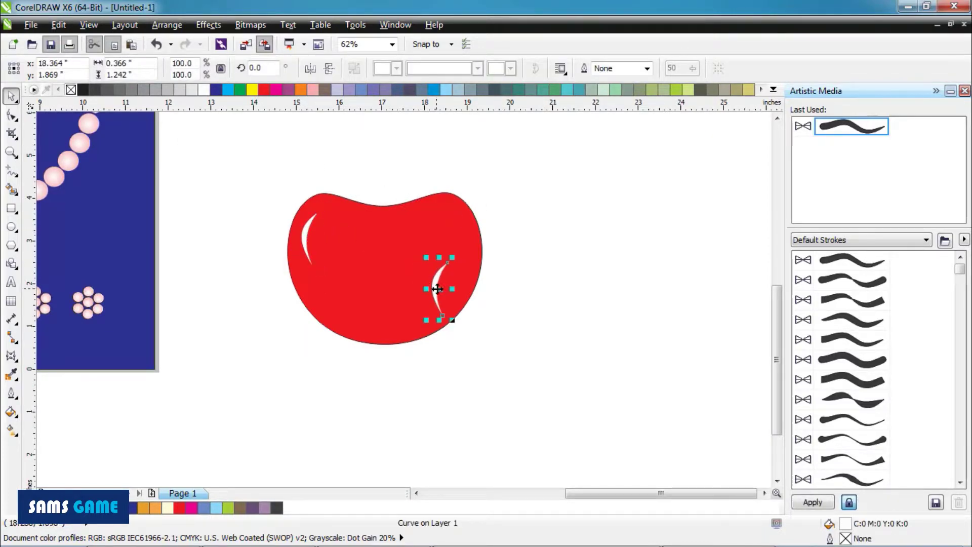
pyautogui.moveTo(452, 320); pyautogui.dragTo(413, 310)
pyautogui.click(493, 265)
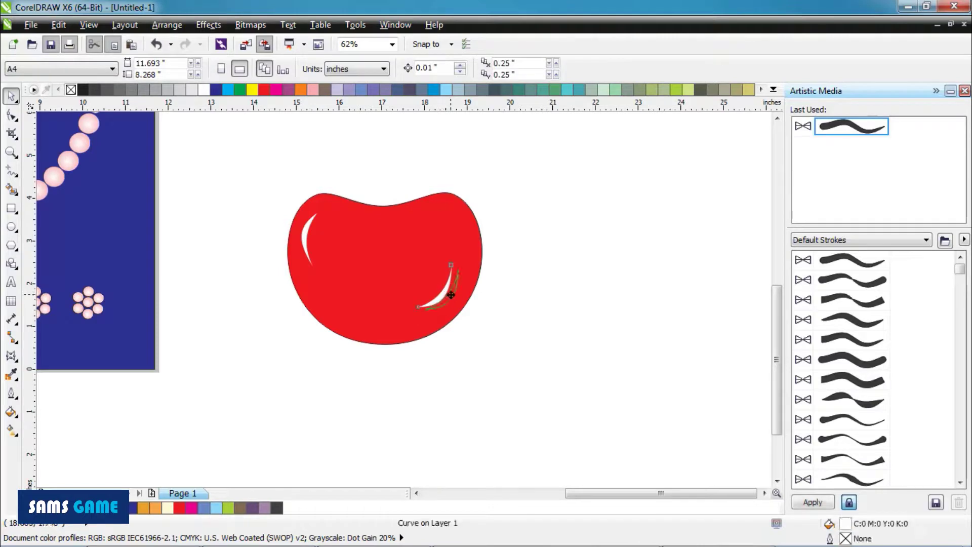
# Draw a stem line about 1.5 inches tall rising from the fruit's top dip and bend it into a curve
pyautogui.click(11, 170)
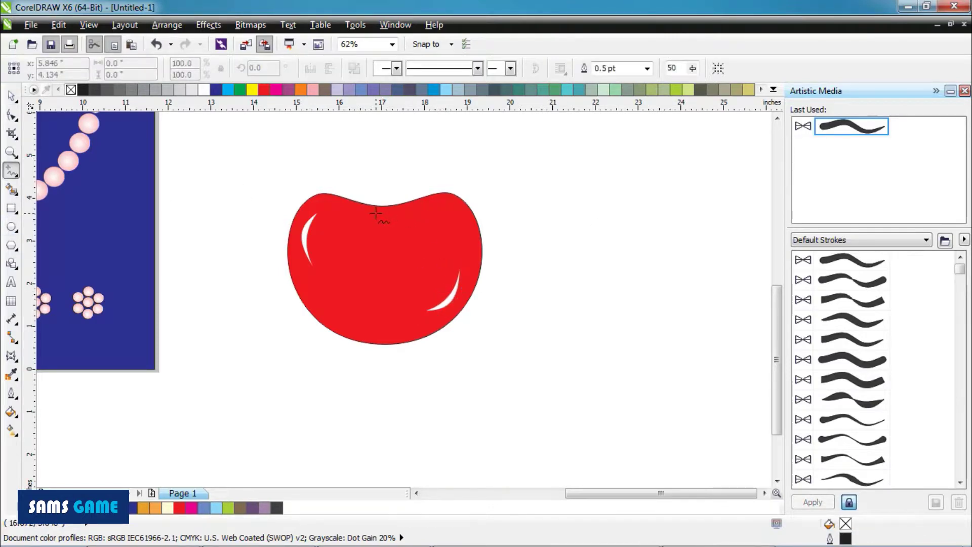
pyautogui.moveTo(375, 213); pyautogui.dragTo(401, 152)
pyautogui.click(11, 115)
pyautogui.rightClick(394, 169)
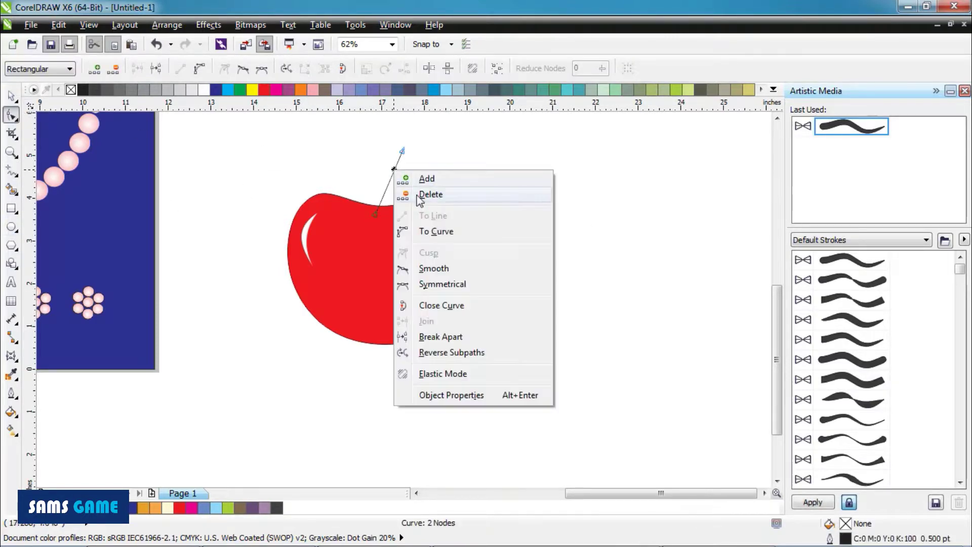
pyautogui.click(438, 229)
pyautogui.moveTo(391, 178); pyautogui.dragTo(382, 175)
pyautogui.click(11, 95)
# Give the stem an 8 pt outline in olive green (C:20 Y:60 K:20) and shift it slightly right in the dip
pyautogui.click(647, 68)
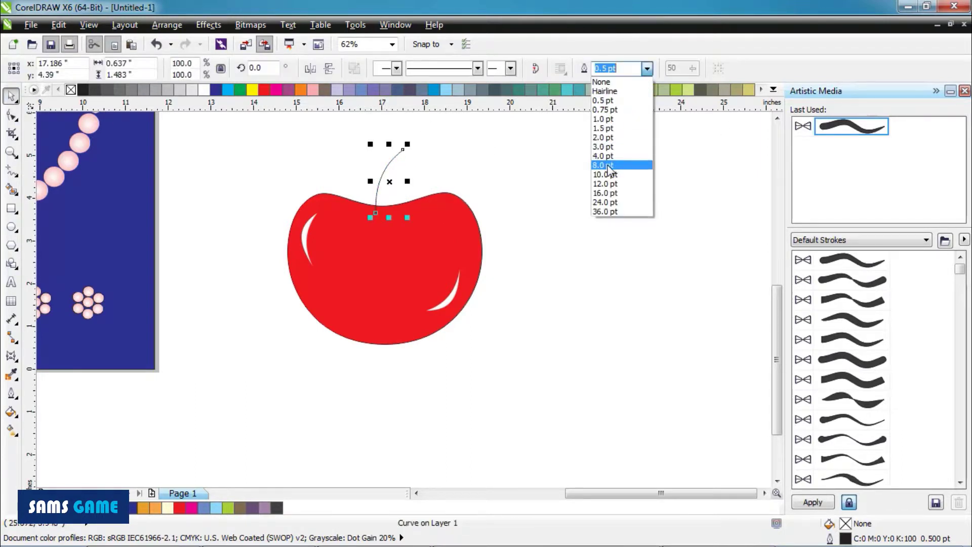
pyautogui.click(618, 161)
pyautogui.click(773, 89)
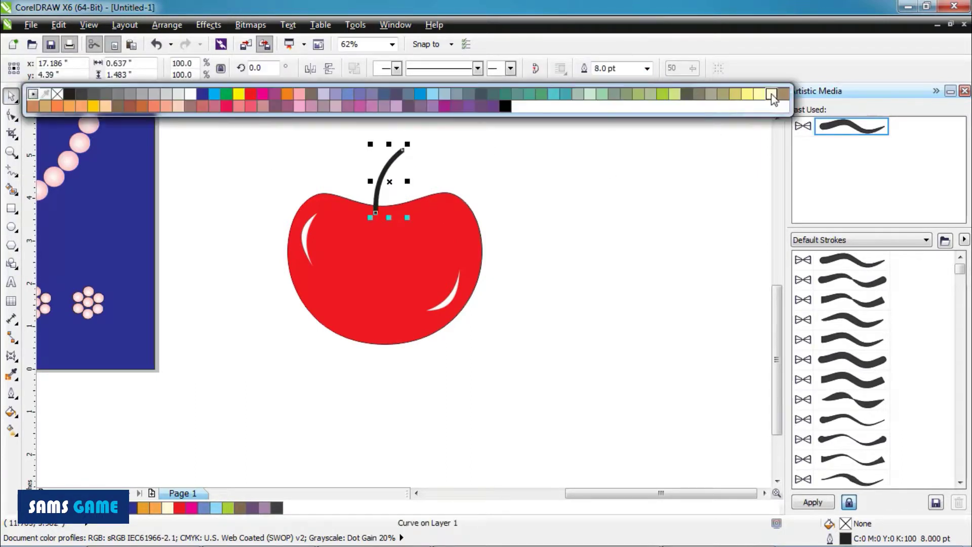
pyautogui.rightClick(275, 105)
pyautogui.moveTo(384, 182); pyautogui.dragTo(390, 185)
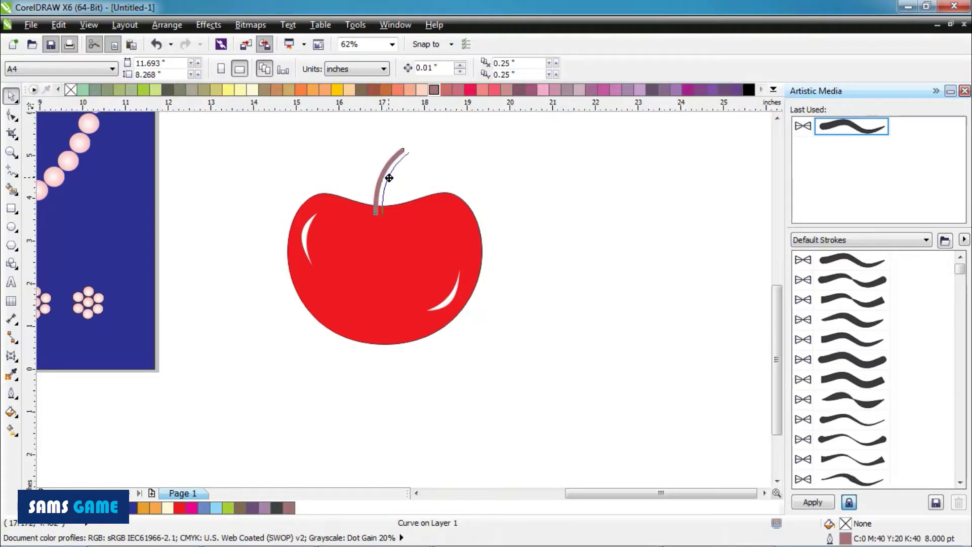
pyautogui.rightClick(119, 91)
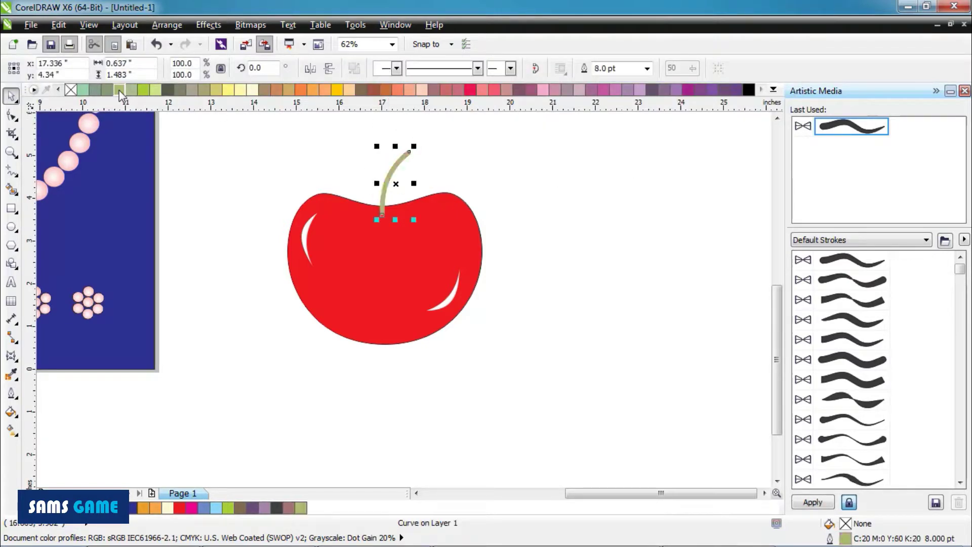
# Order the stem behind the red fruit and deselect it
pyautogui.click(167, 25)
pyautogui.moveTo(182, 96)
pyautogui.click(394, 179)
pyautogui.press('Escape')
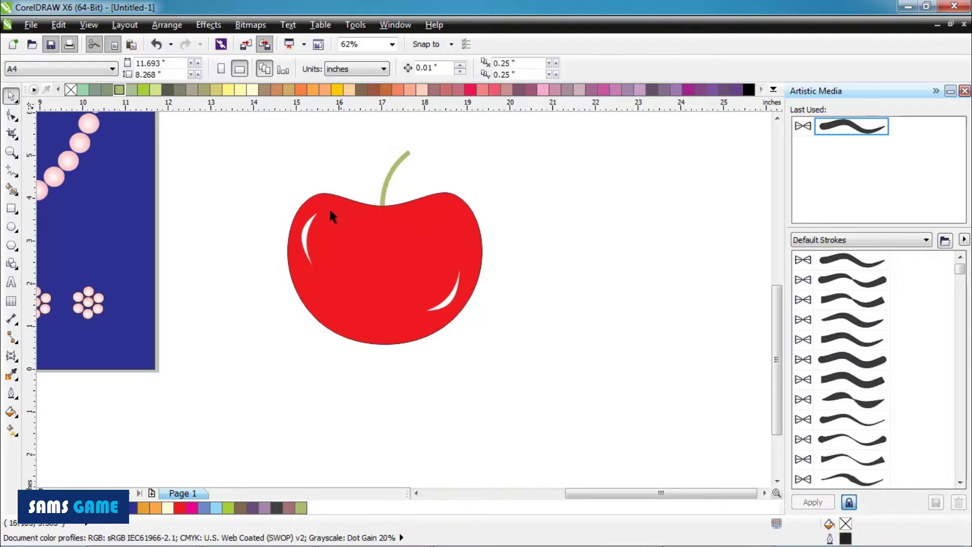
# Group the red fruit, its two highlights and the stem
pyautogui.moveTo(266, 137); pyautogui.dragTo(537, 431)
pyautogui.click(159, 25)
pyautogui.click(196, 124)
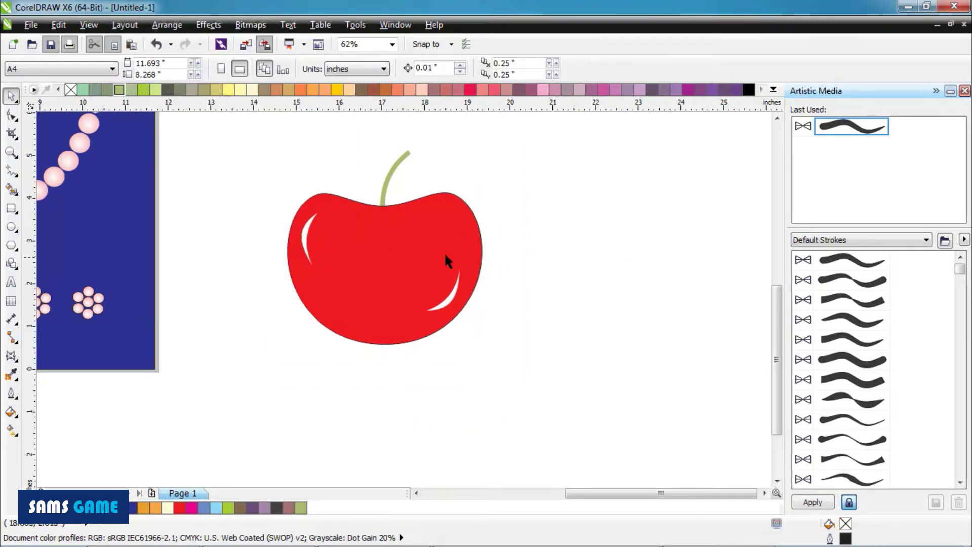
# Scale the fruit group to about 75% and move it left beside the page
pyautogui.click(445, 252)
pyautogui.moveTo(282, 146); pyautogui.dragTo(306, 163)
pyautogui.moveTo(363, 248); pyautogui.dragTo(254, 252)
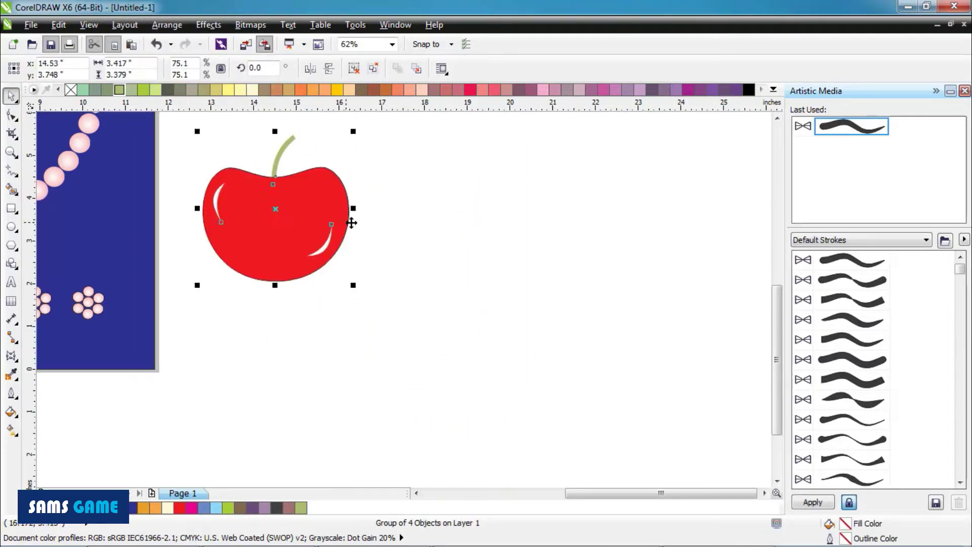
# Deselect the fruit and draw a rectangle about 2.7 by 2.8 inches beside it, filled lime green (C:40 Y:100)
pyautogui.scroll(-1, 393, 235)
pyautogui.click(541, 240)
pyautogui.click(12, 359)
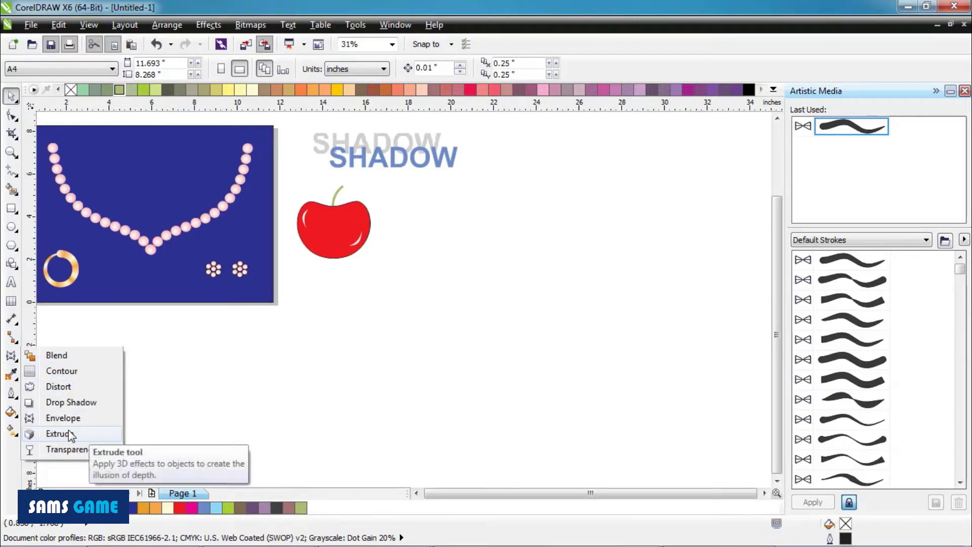
pyautogui.press('F6')
pyautogui.scroll(1, 395, 207)
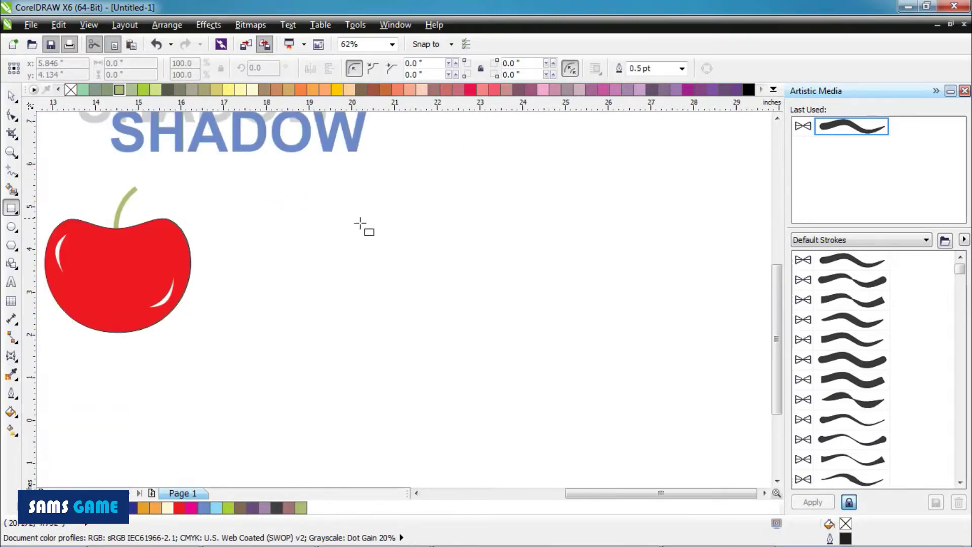
pyautogui.moveTo(369, 231); pyautogui.dragTo(484, 350)
pyautogui.click(143, 90)
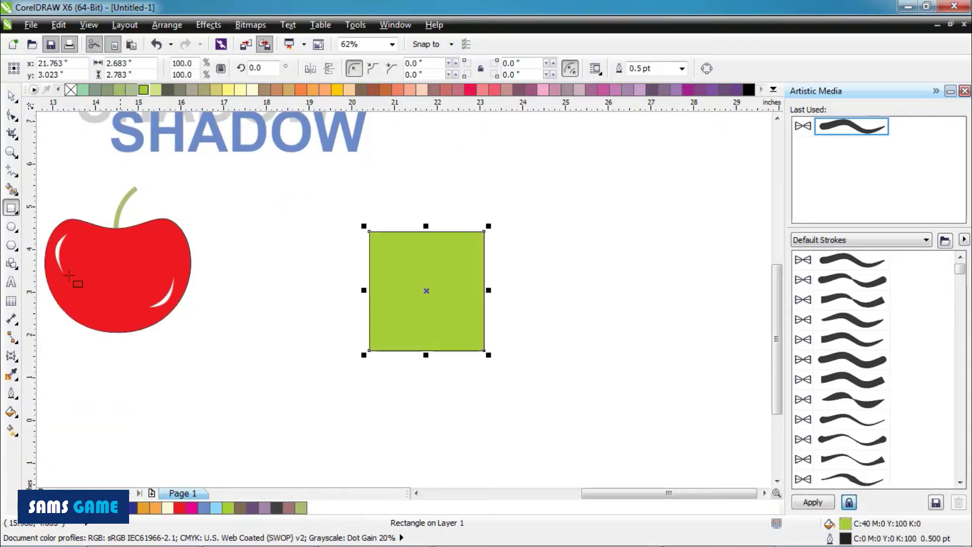
# Extrude the green rectangle into a cube, rotate it in 3D to show its upper and side faces, and reduce the depth to 14
pyautogui.click(10, 359)
pyautogui.click(61, 434)
pyautogui.moveTo(420, 292); pyautogui.dragTo(444, 260)
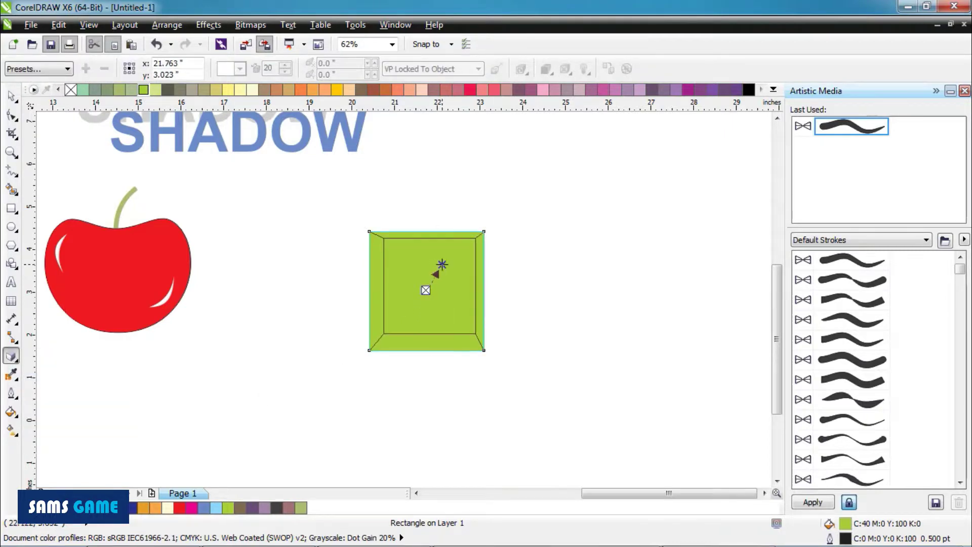
pyautogui.click(427, 295)
pyautogui.moveTo(427, 295); pyautogui.dragTo(399, 310)
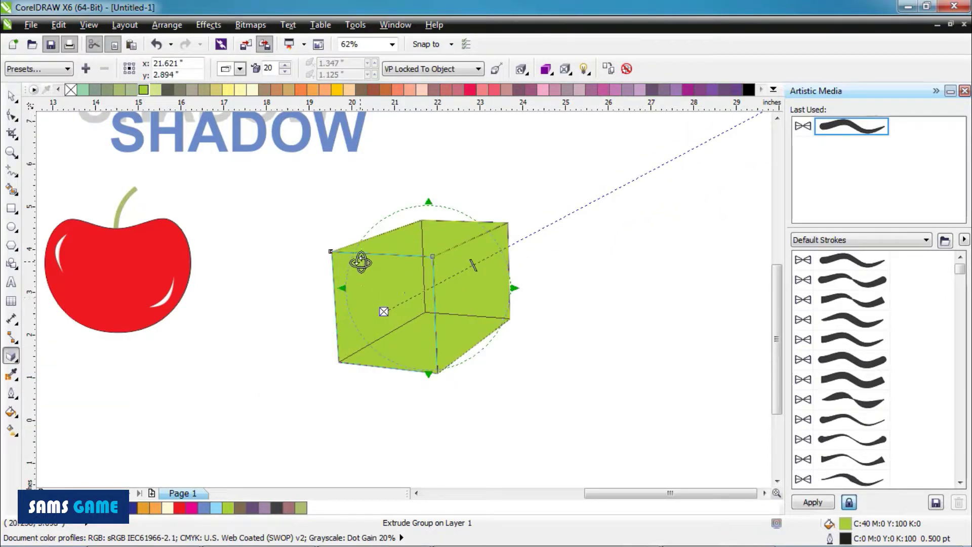
pyautogui.moveTo(460, 303); pyautogui.dragTo(399, 292)
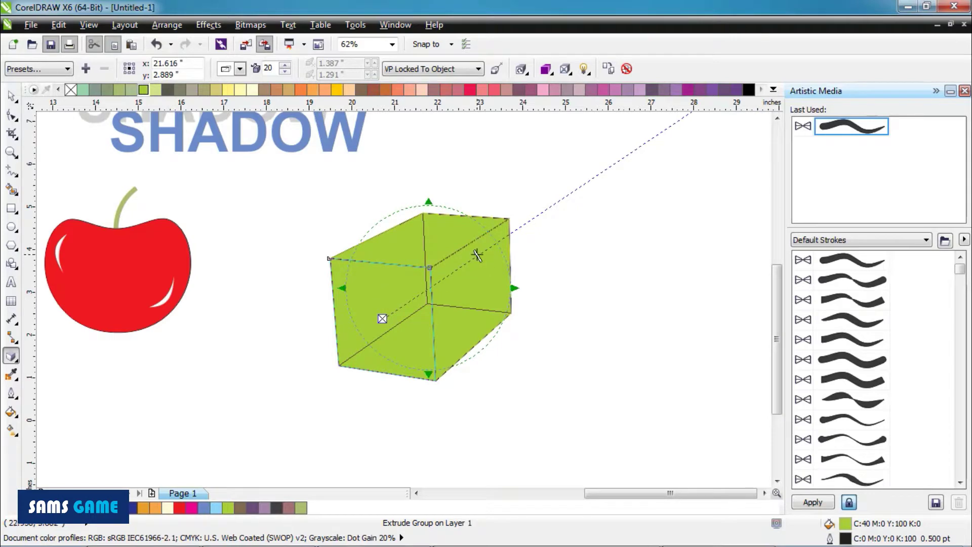
pyautogui.moveTo(477, 256)
pyautogui.mouseDown()
pyautogui.moveTo(462, 212)
pyautogui.moveTo(463, 266)
pyautogui.mouseUp()
# Light the cube with light 1 at the front upper left and light 2 at the right with an intensity of 70
pyautogui.click(587, 72)
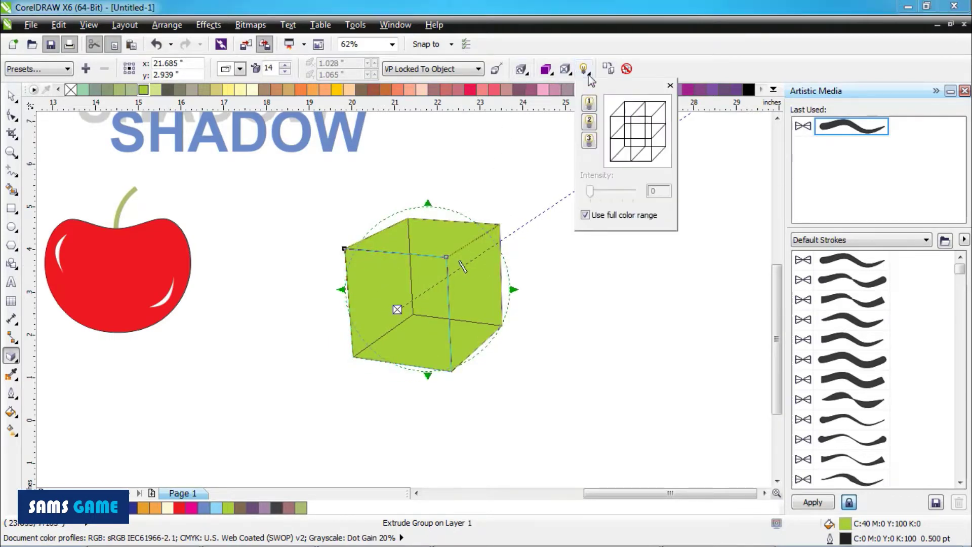
pyautogui.click(589, 104)
pyautogui.moveTo(652, 119)
pyautogui.mouseDown()
pyautogui.moveTo(639, 145)
pyautogui.moveTo(612, 119)
pyautogui.moveTo(632, 144)
pyautogui.moveTo(651, 138)
pyautogui.mouseUp()
pyautogui.click(590, 121)
pyautogui.moveTo(632, 191)
pyautogui.mouseDown()
pyautogui.moveTo(607, 192)
pyautogui.moveTo(618, 194)
pyautogui.mouseUp()
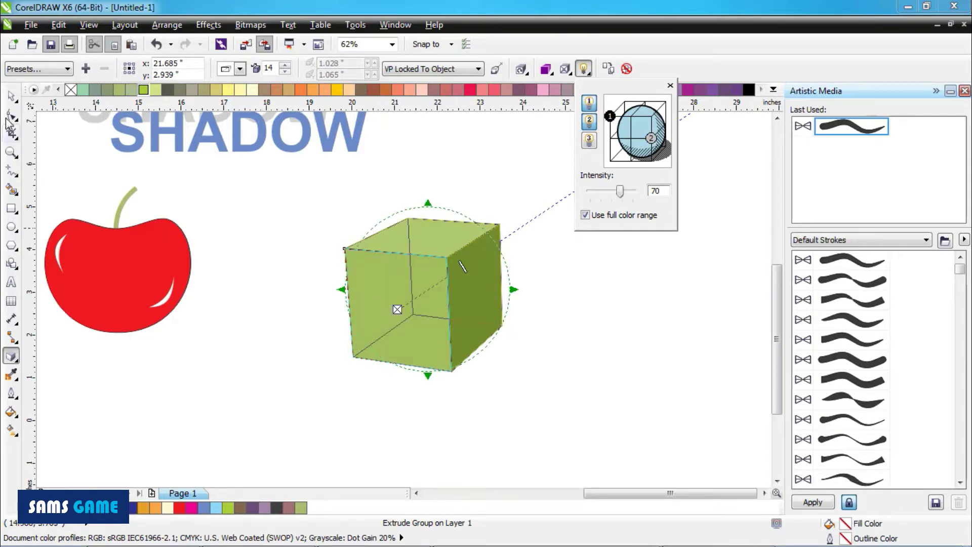
# Move the shaded cube left beside the red fruit, below the SHADOW text, and deselect it
pyautogui.click(11, 96)
pyautogui.click(614, 275)
pyautogui.moveTo(439, 282); pyautogui.dragTo(353, 288)
pyautogui.scroll(-1, 316, 278)
pyautogui.click(440, 272)
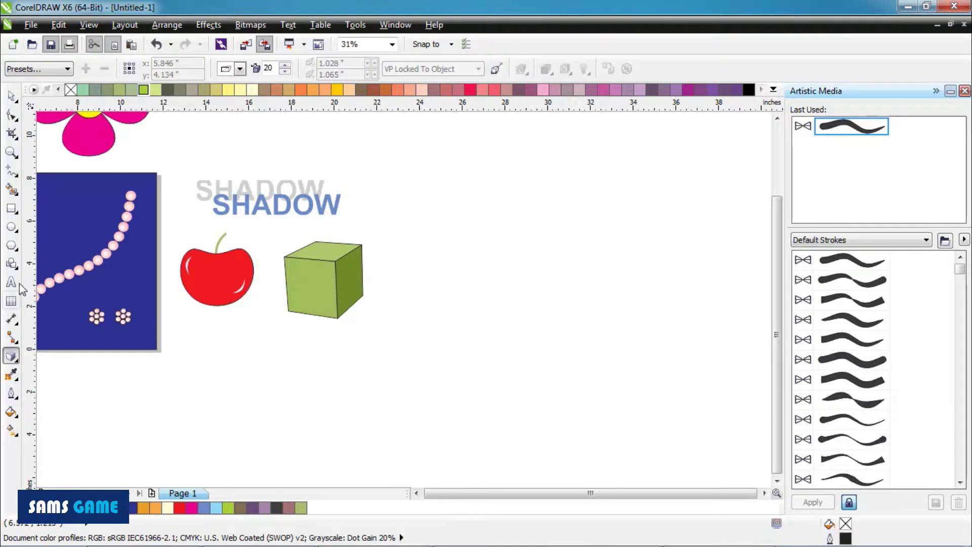
# Add the artistic text "SAMS GAME" in the empty area to the right of the cube
pyautogui.click(11, 282)
pyautogui.click(425, 280)
pyautogui.write('SAMS GAME')
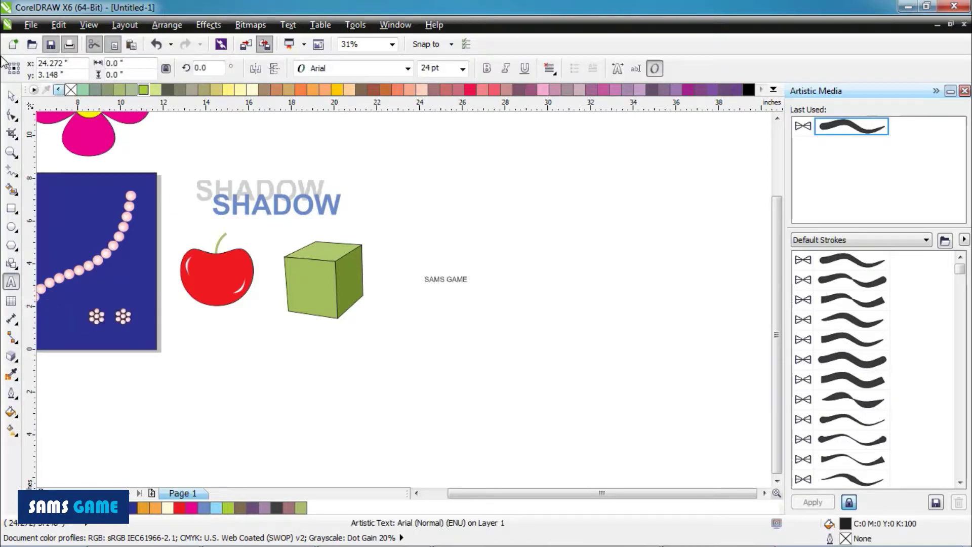
# Enlarge the SAMS GAME text to about 104 pt above the cube's level and format it bold in crimson (M:100 Y:60)
pyautogui.click(11, 96)
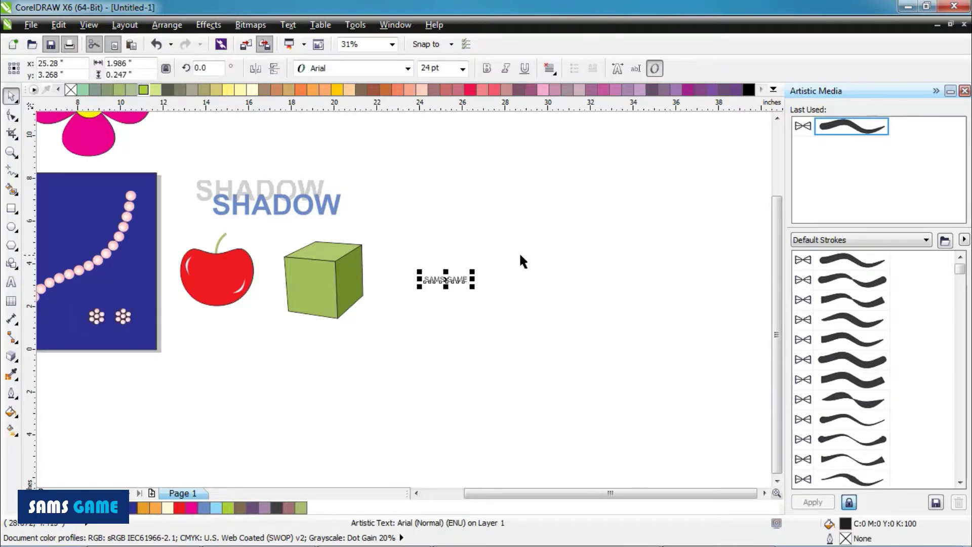
pyautogui.moveTo(474, 267); pyautogui.dragTo(469, 211)
pyautogui.scroll(2, 469, 210)
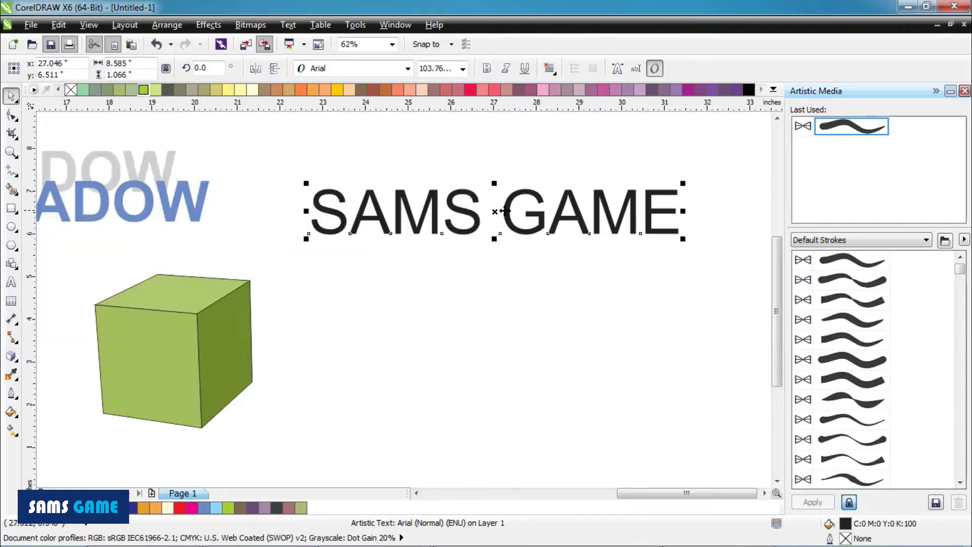
pyautogui.click(486, 71)
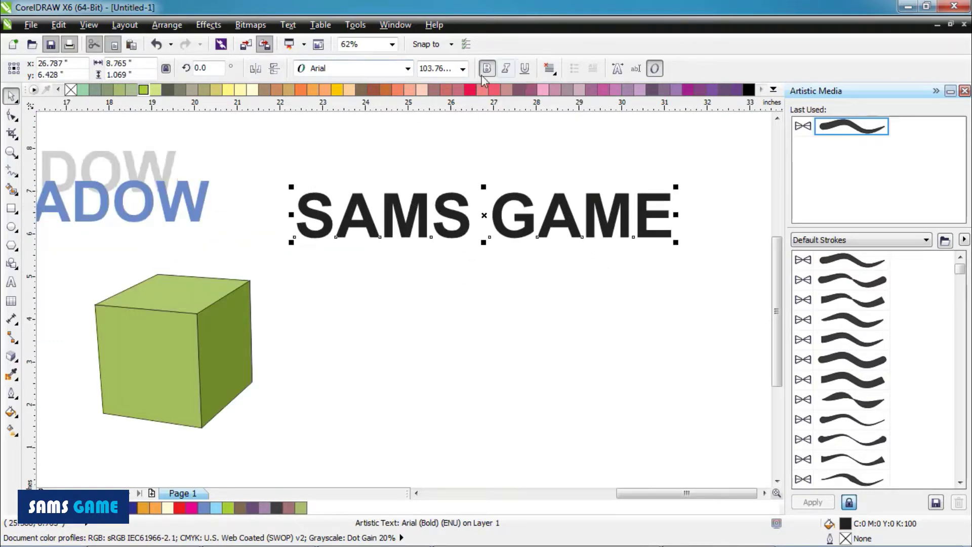
pyautogui.click(472, 91)
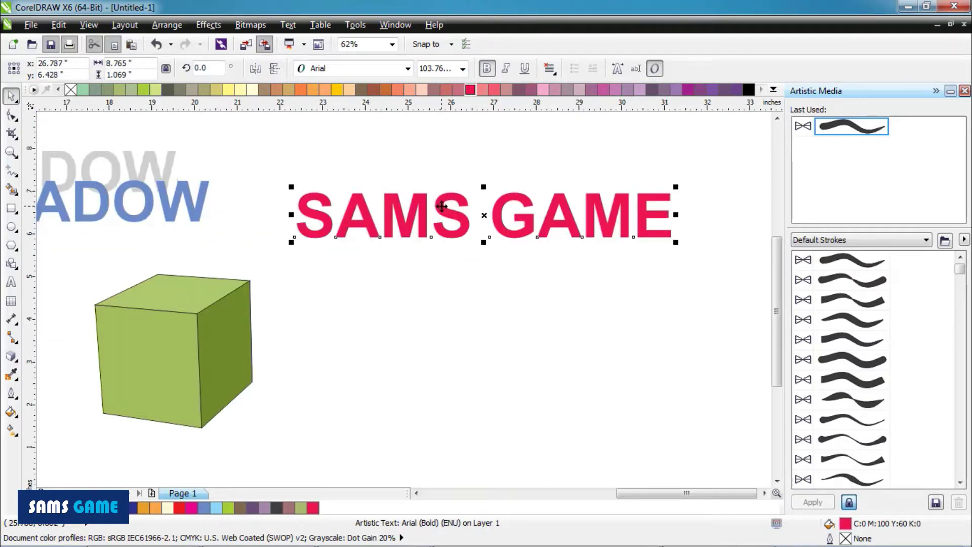
# Extrude the SAMS GAME text and switch on light 1 at intensity 100
pyautogui.click(11, 356)
pyautogui.moveTo(425, 248)
pyautogui.mouseDown()
pyautogui.moveTo(444, 248)
pyautogui.moveTo(436, 252)
pyautogui.mouseUp()
pyautogui.click(584, 69)
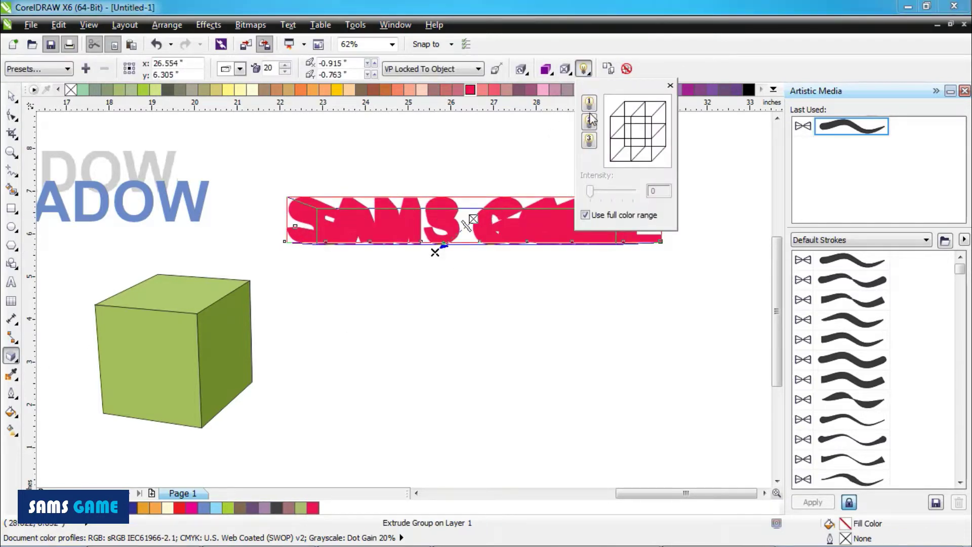
pyautogui.click(589, 103)
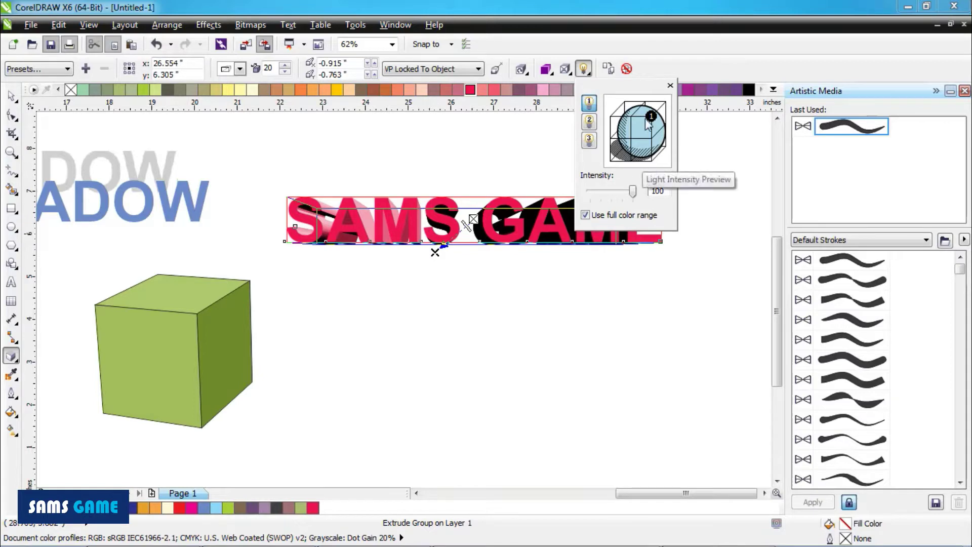
# Rotate the extruded SAMS GAME text slightly in 3D and reduce its extrusion depth to 7
pyautogui.click(474, 225)
pyautogui.click(489, 232)
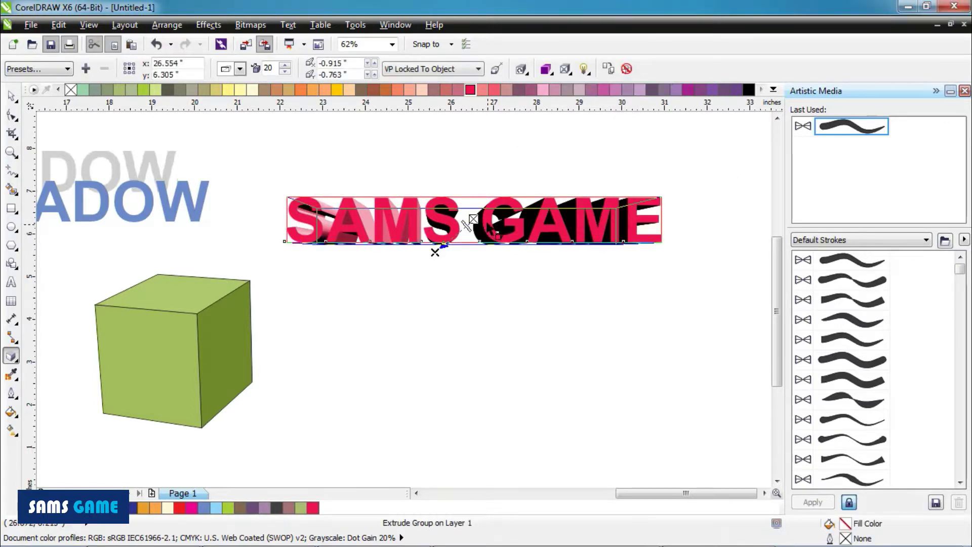
pyautogui.click(481, 225)
pyautogui.moveTo(481, 225); pyautogui.dragTo(488, 261)
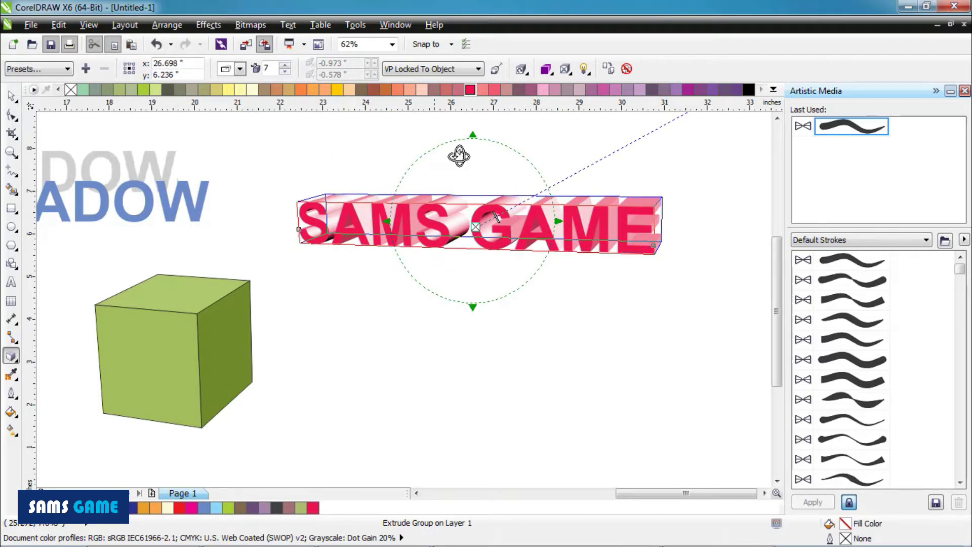
# Move light 1 of the text extrusion to the front lower left so the sides shade darker
pyautogui.click(583, 69)
pyautogui.moveTo(657, 108); pyautogui.dragTo(631, 138)
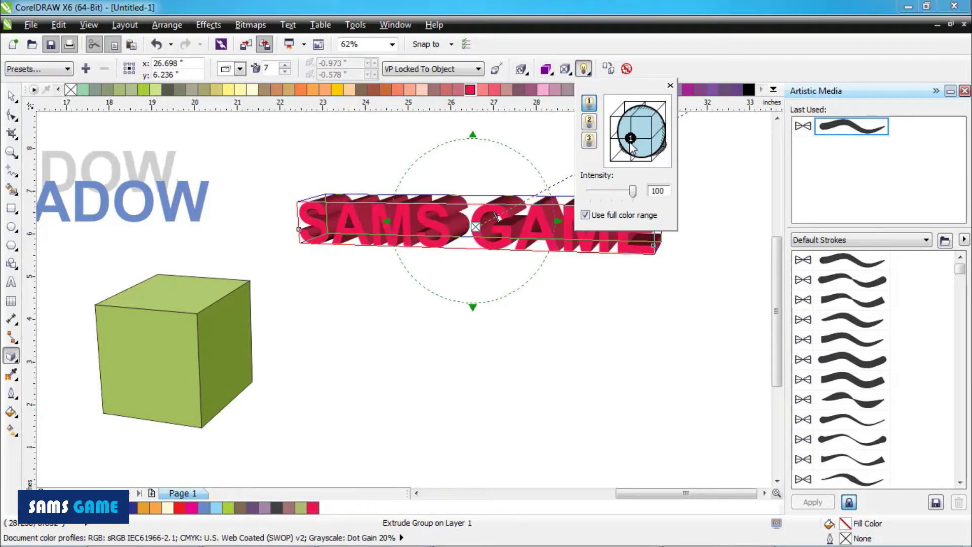
pyautogui.click(531, 232)
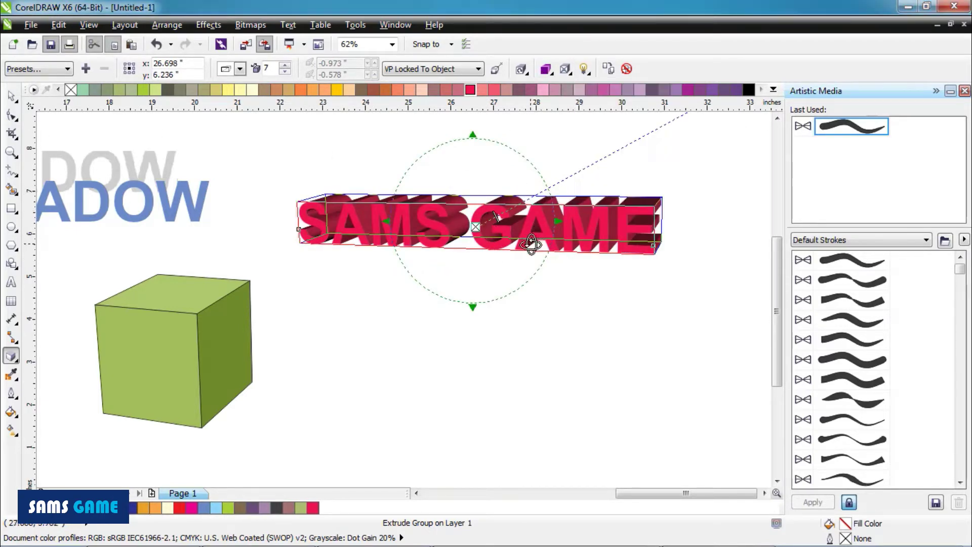
# Tilt the extruded SAMS GAME text further in 3D with a depth of 5 and deselect it
pyautogui.moveTo(527, 243); pyautogui.dragTo(396, 184)
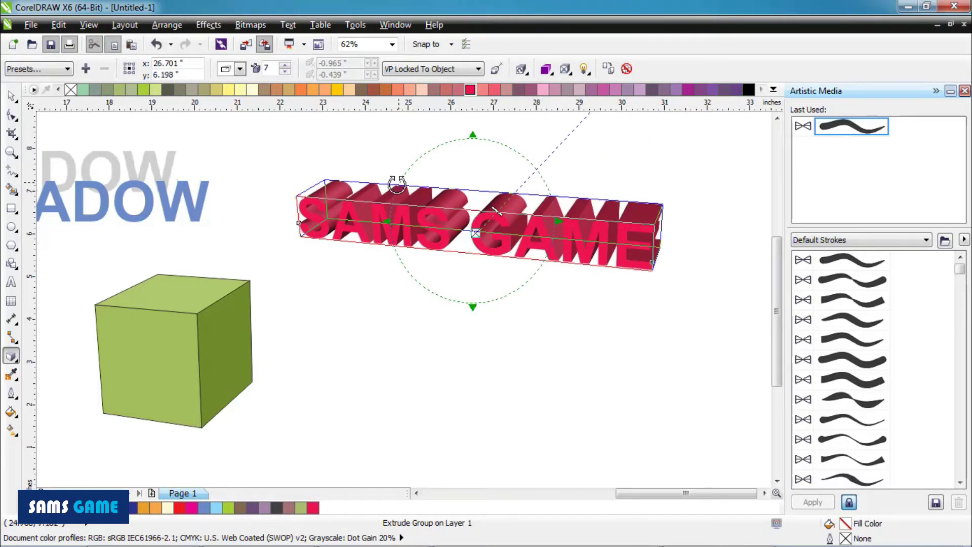
pyautogui.press('space')
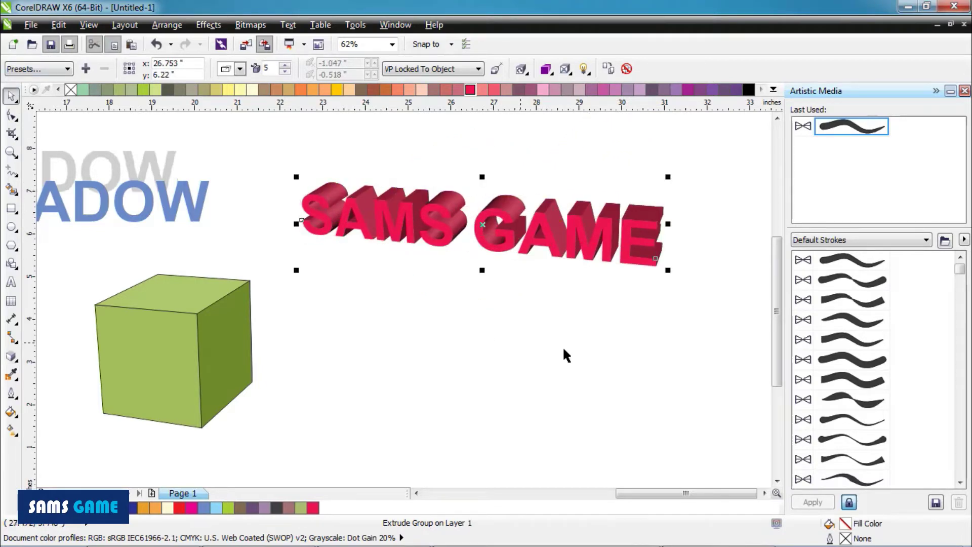
pyautogui.click(563, 345)
pyautogui.click(532, 246)
pyautogui.click(515, 326)
pyautogui.scroll(-2, 515, 326)
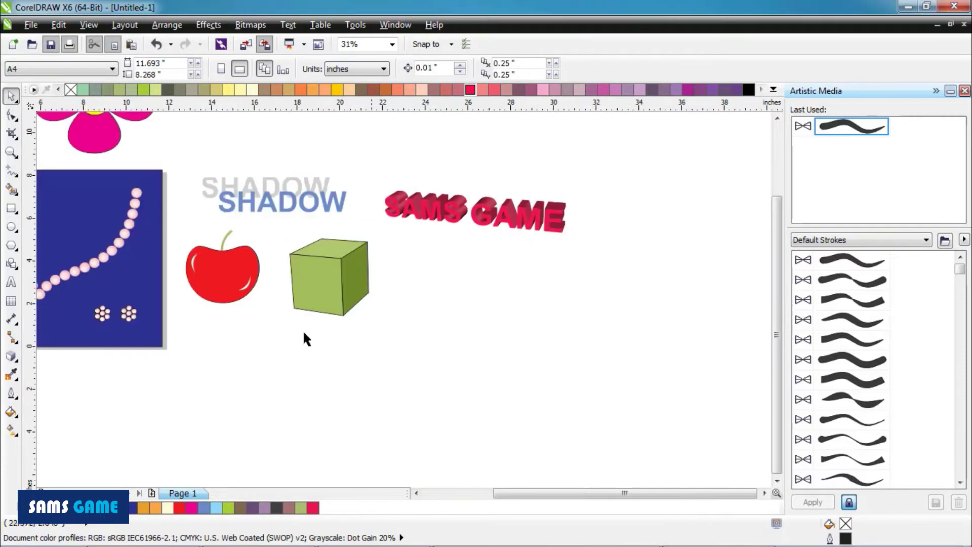
# Draw a circle about 3.6 by 3.7 inches below the SAMS GAME text and fill it purple (C:40 M:100)
pyautogui.click(11, 361)
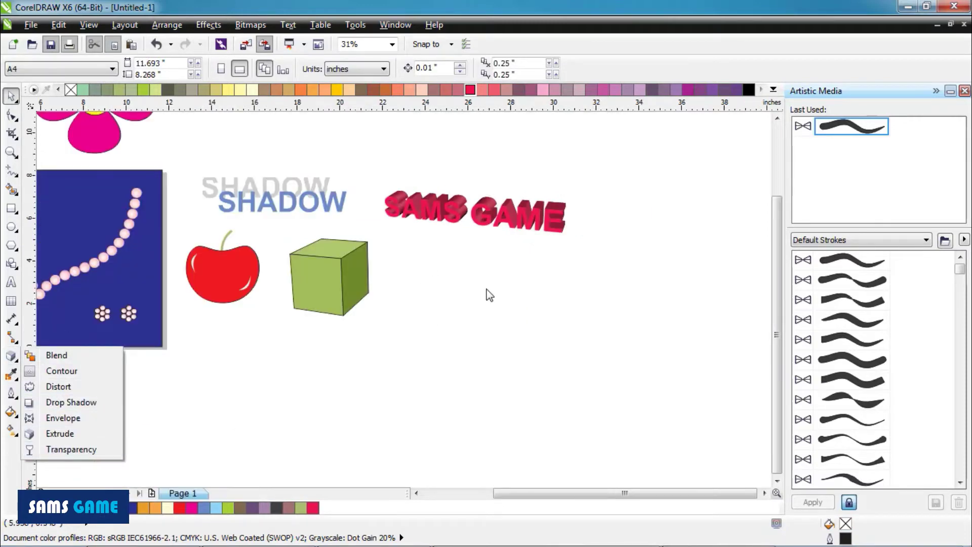
pyautogui.scroll(2, 563, 259)
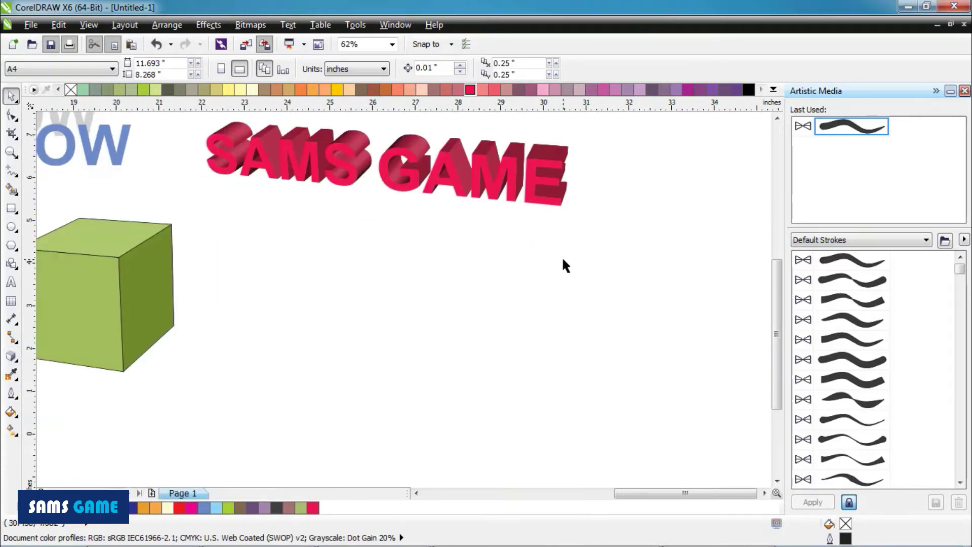
pyautogui.click(11, 226)
pyautogui.moveTo(339, 274); pyautogui.dragTo(496, 435)
pyautogui.click(354, 68)
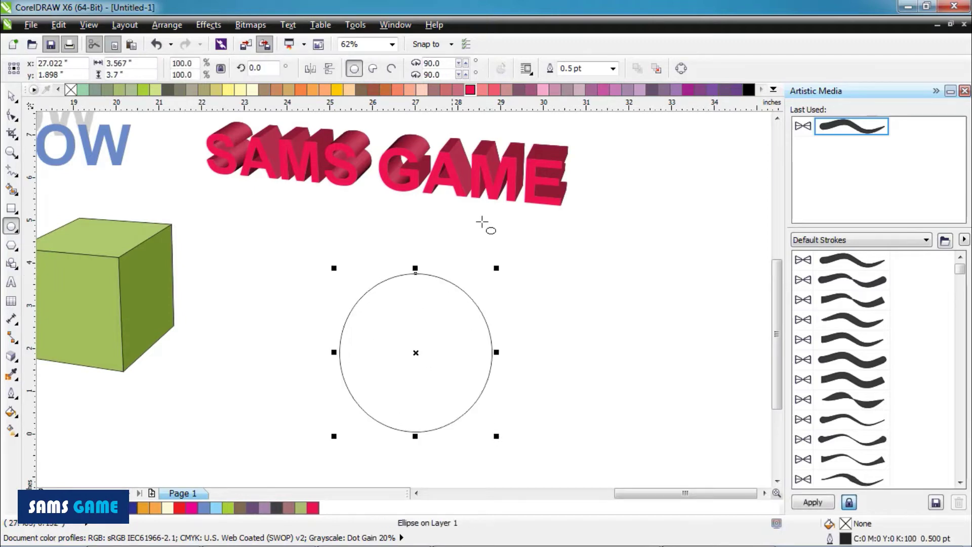
pyautogui.click(688, 90)
pyautogui.click(11, 97)
pyautogui.click(275, 301)
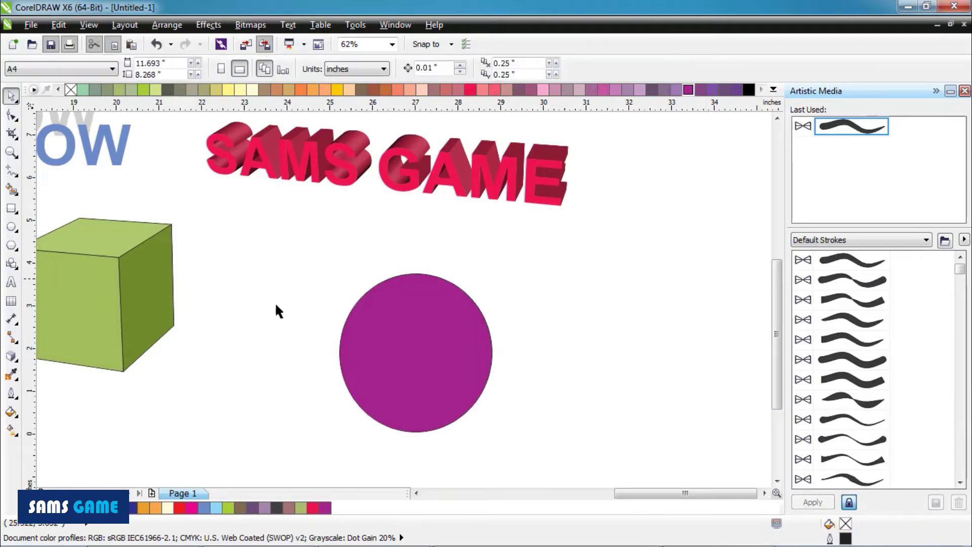
# Shift the purple circle slightly up and left and apply a linear transparency fading from its lower left to its upper right
pyautogui.moveTo(444, 334); pyautogui.dragTo(432, 330)
pyautogui.click(18, 363)
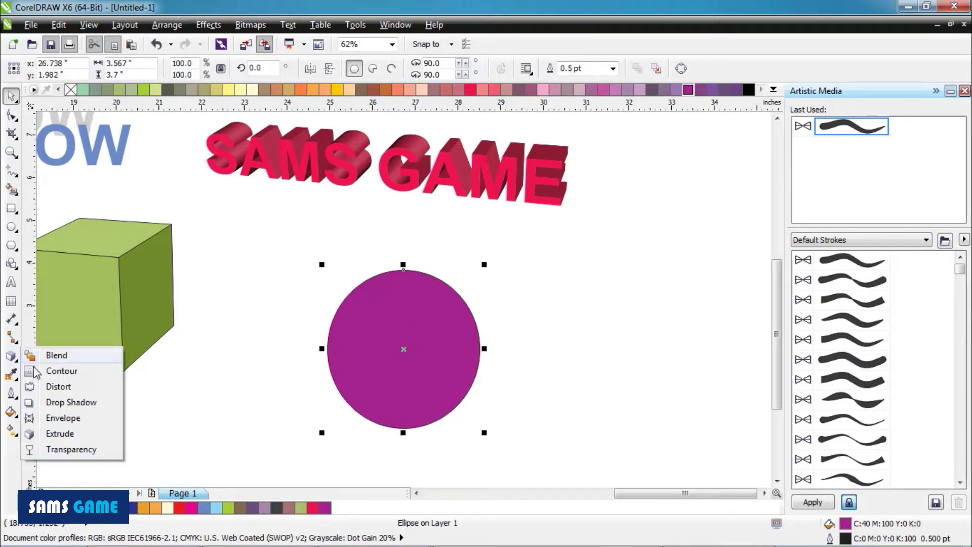
pyautogui.click(51, 450)
pyautogui.moveTo(439, 279); pyautogui.dragTo(438, 278)
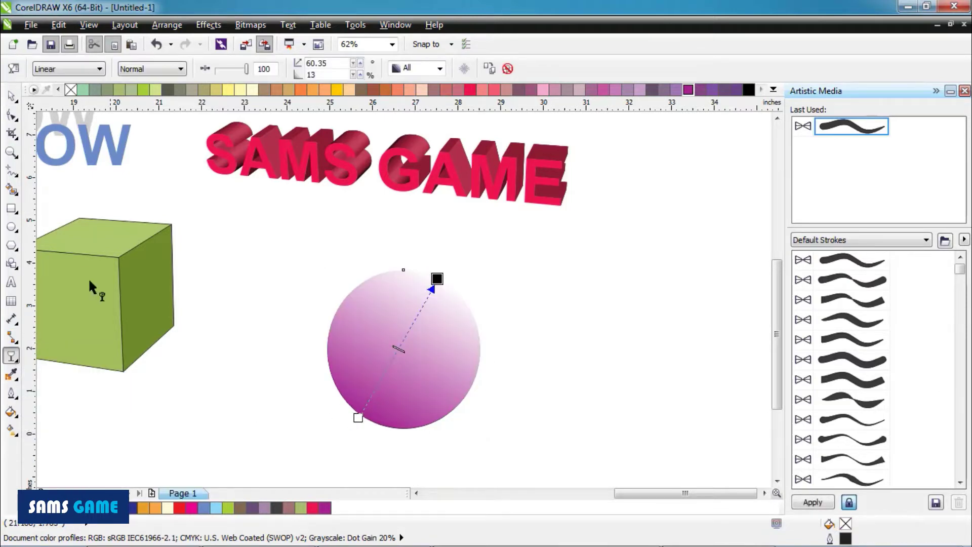
# Scale the transparent circle to about 122.5%, slightly lower under the SAMS GAME text, and delete it
pyautogui.click(11, 96)
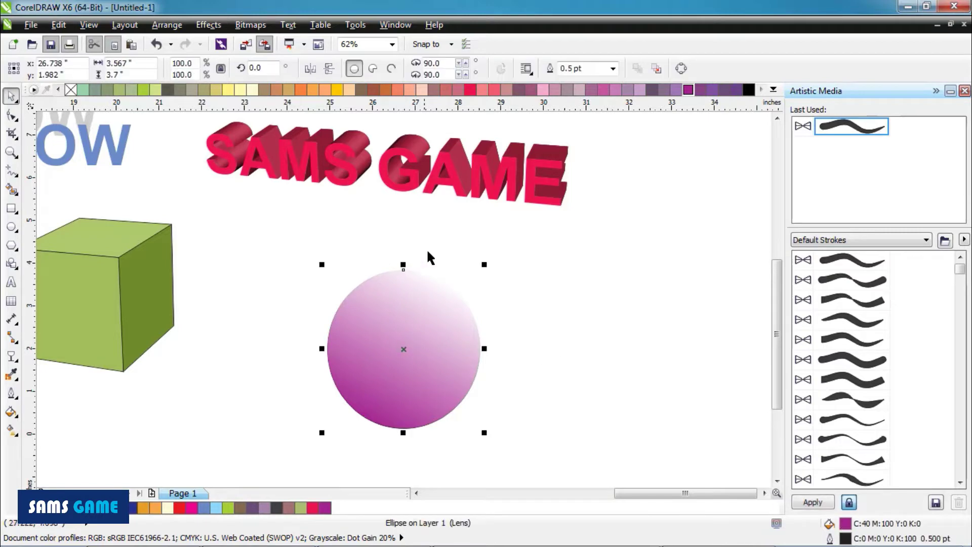
pyautogui.scroll(-2, 435, 250)
pyautogui.moveTo(466, 345); pyautogui.dragTo(481, 360)
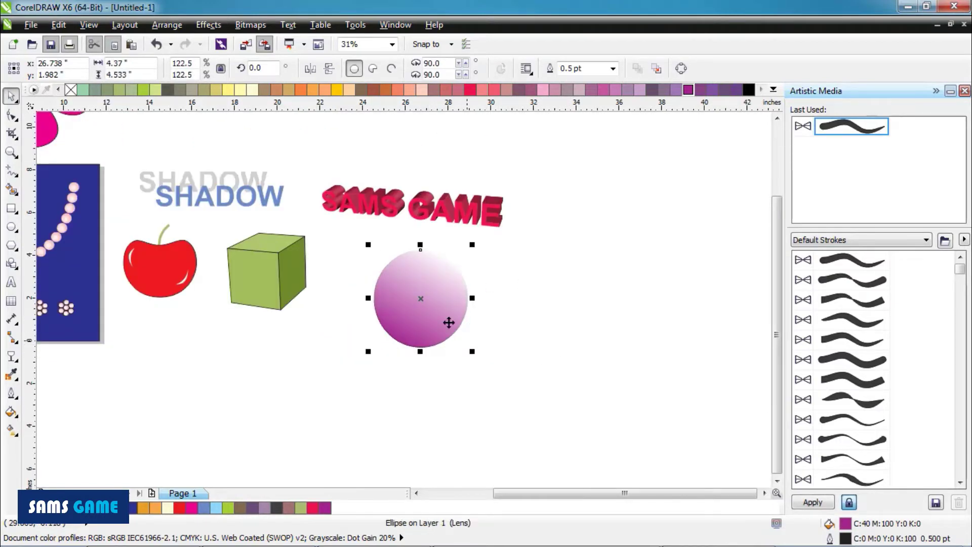
pyautogui.moveTo(449, 321); pyautogui.dragTo(450, 328)
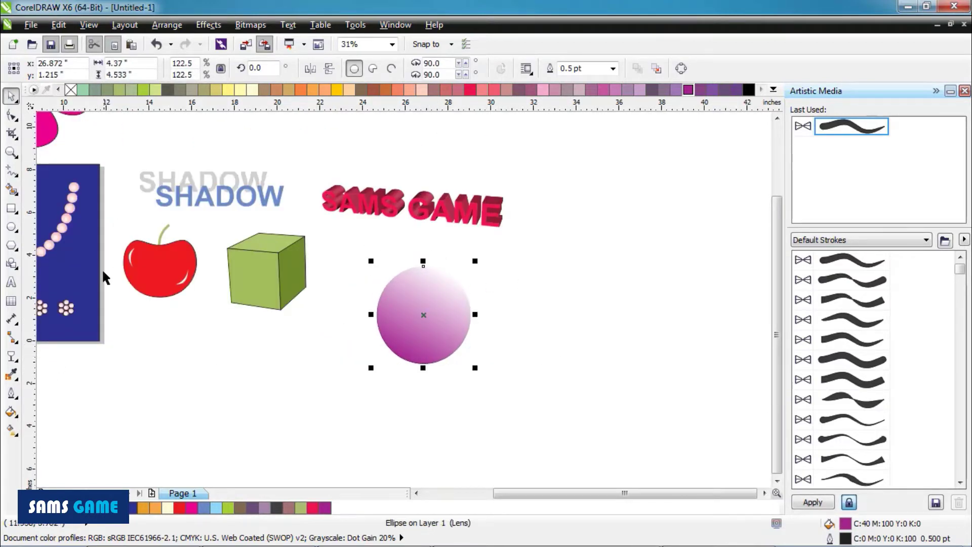
pyautogui.press('Delete')
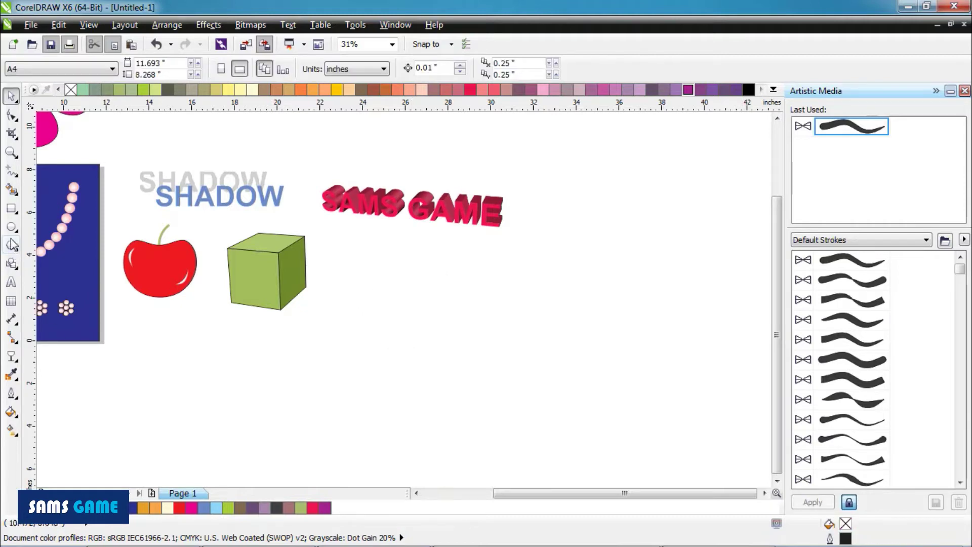
# Add the artistic text "TEXT" to the right of the cube, enlarged to about 178 pt below the SAMS GAME text
pyautogui.press('F8')
pyautogui.click(365, 302)
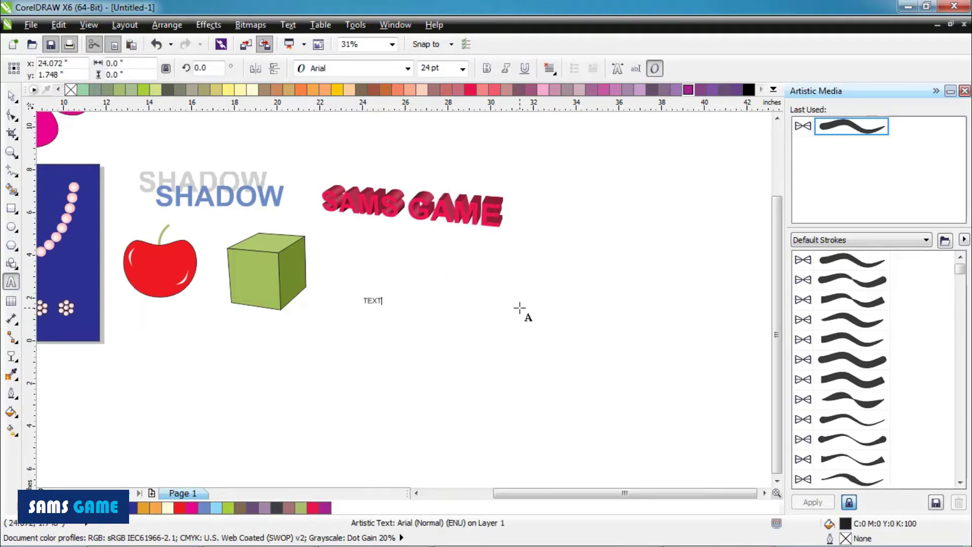
pyautogui.hotkey('ctrl', 'space')
pyautogui.moveTo(386, 289); pyautogui.dragTo(501, 252)
pyautogui.moveTo(455, 288); pyautogui.dragTo(439, 314)
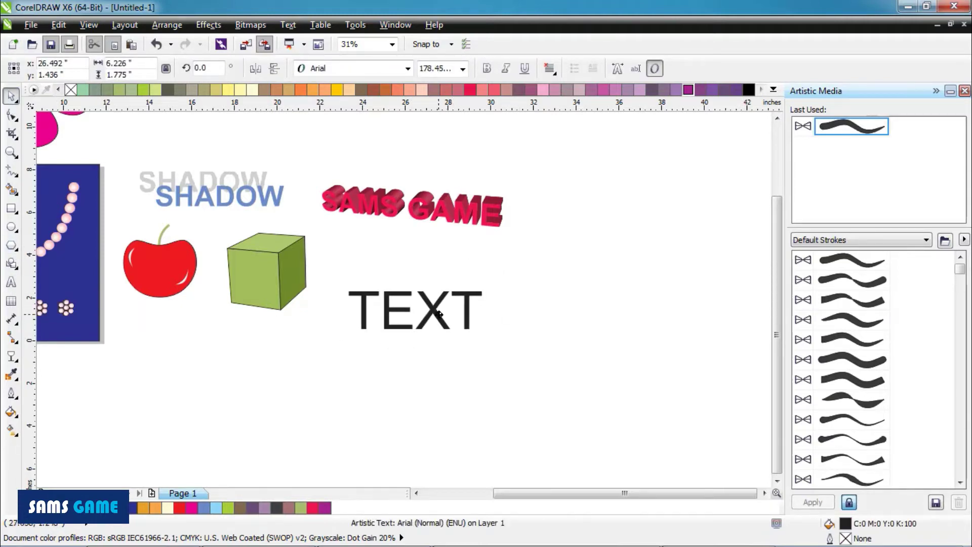
# Draw a rectangle about 8.9 by 3.8 inches around the word TEXT and fill it cyan (C:100)
pyautogui.press('Escape')
pyautogui.click(11, 213)
pyautogui.moveTo(326, 272)
pyautogui.mouseDown()
pyautogui.moveTo(491, 352)
pyautogui.moveTo(517, 353)
pyautogui.mouseUp()
pyautogui.click(771, 90)
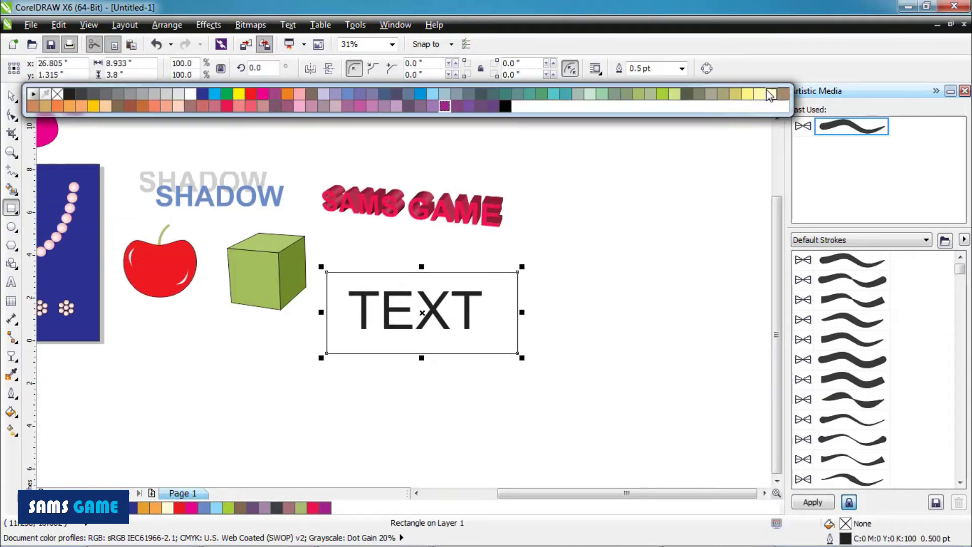
pyautogui.click(215, 96)
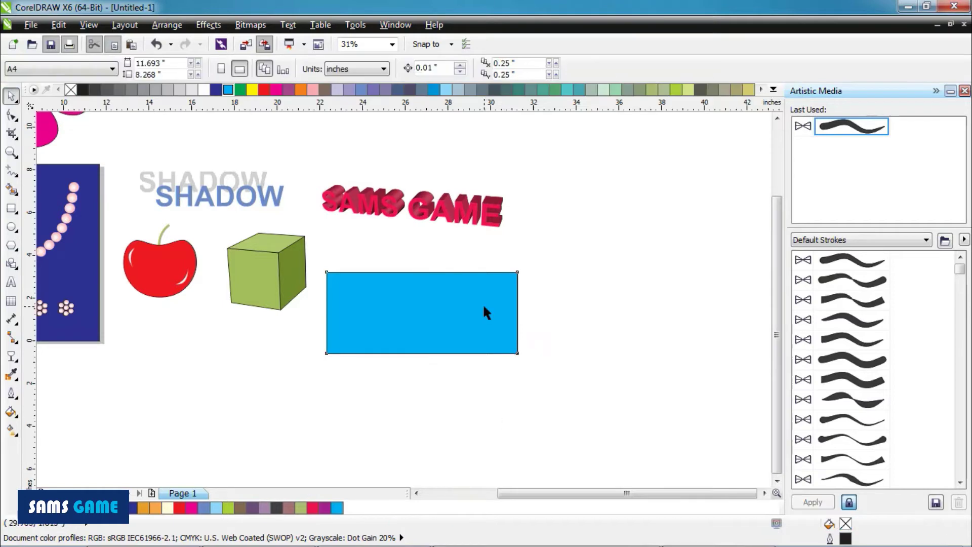
# Apply a linear transparency to the cyan rectangle from lower left to upper right and shift the fade's midpoint along its direction line
pyautogui.click(11, 356)
pyautogui.moveTo(476, 283); pyautogui.dragTo(516, 276)
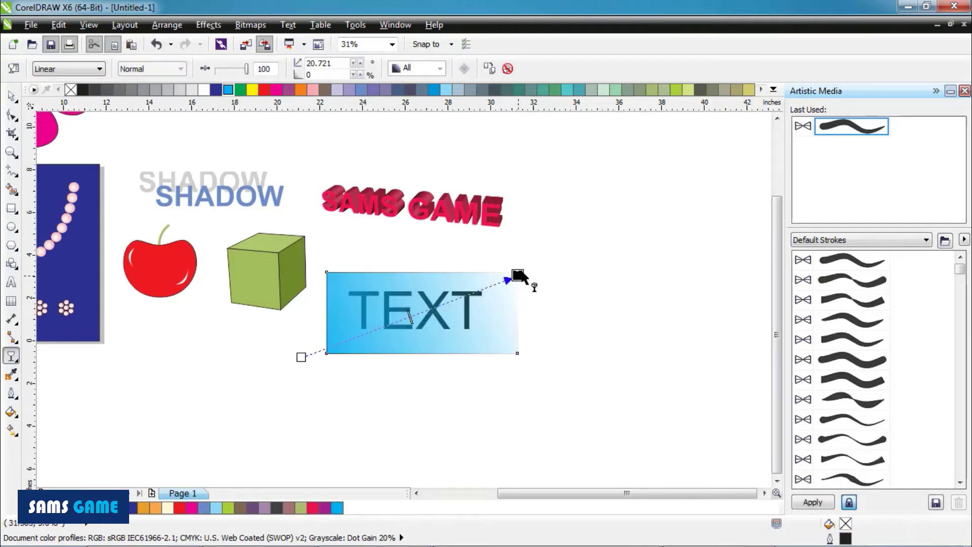
pyautogui.scroll(1, 516, 276)
pyautogui.moveTo(404, 336); pyautogui.dragTo(417, 329)
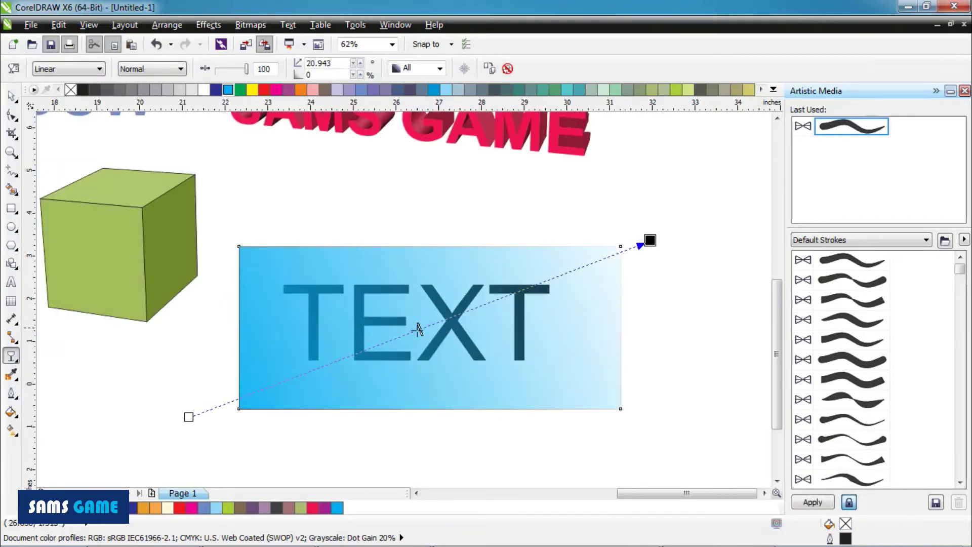
pyautogui.moveTo(491, 304); pyautogui.dragTo(591, 274)
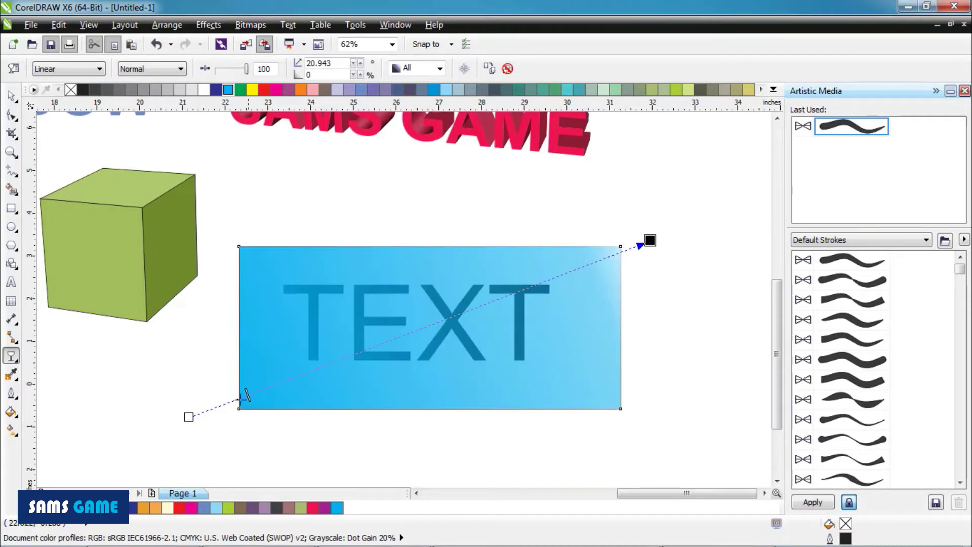
pyautogui.moveTo(245, 395); pyautogui.dragTo(231, 401)
# Reposition both end points of the linear transparency so the fade runs almost horizontally across the rectangle
pyautogui.moveTo(649, 240); pyautogui.dragTo(615, 294)
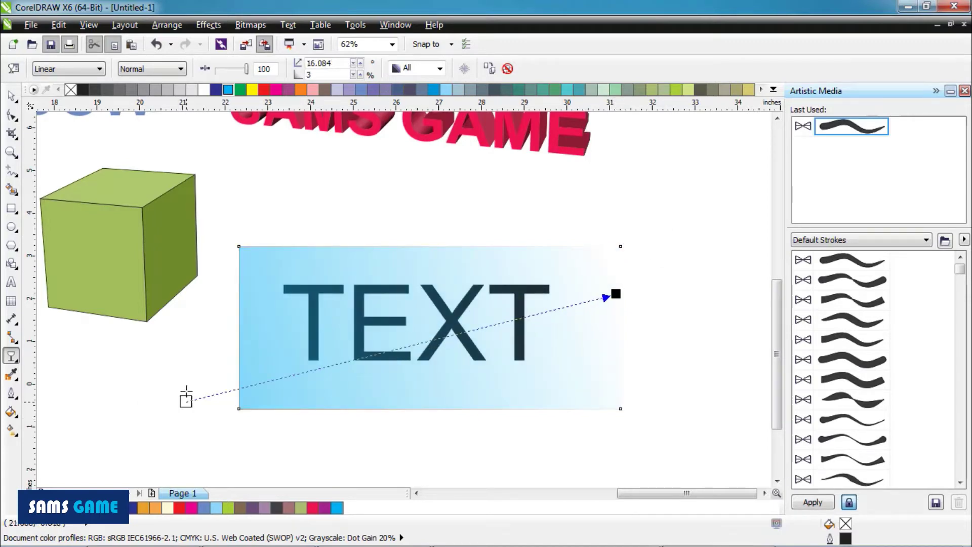
pyautogui.moveTo(185, 400); pyautogui.dragTo(174, 325)
pyautogui.moveTo(616, 293); pyautogui.dragTo(677, 318)
pyautogui.press('space')
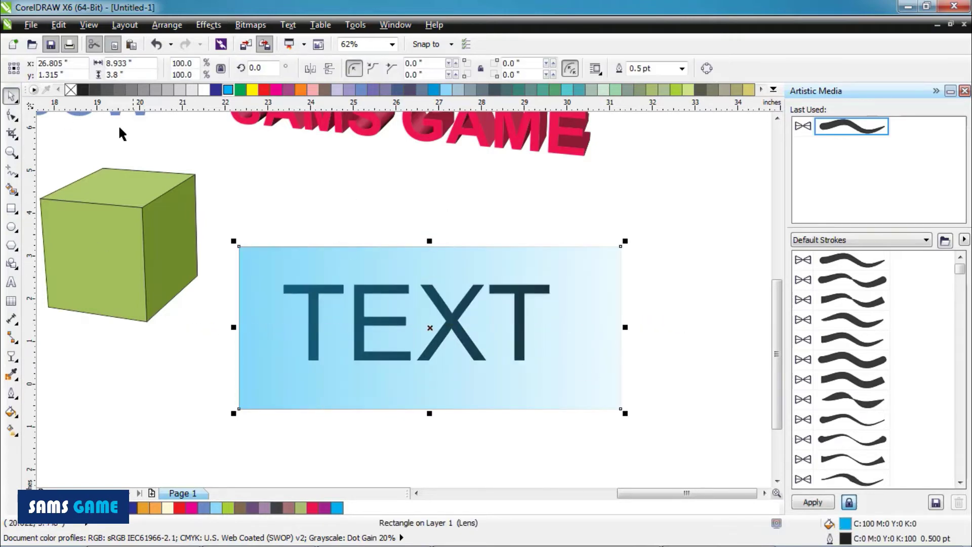
# Remove the cyan rectangle's outline and set its transparency type to Uniform with a value of 50
pyautogui.rightClick(70, 89)
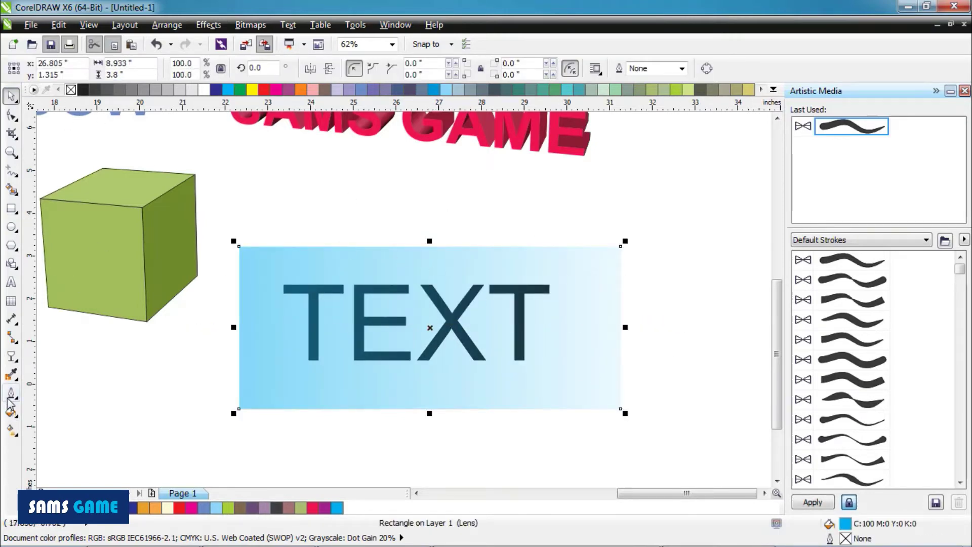
pyautogui.click(11, 356)
pyautogui.click(68, 68)
pyautogui.click(74, 87)
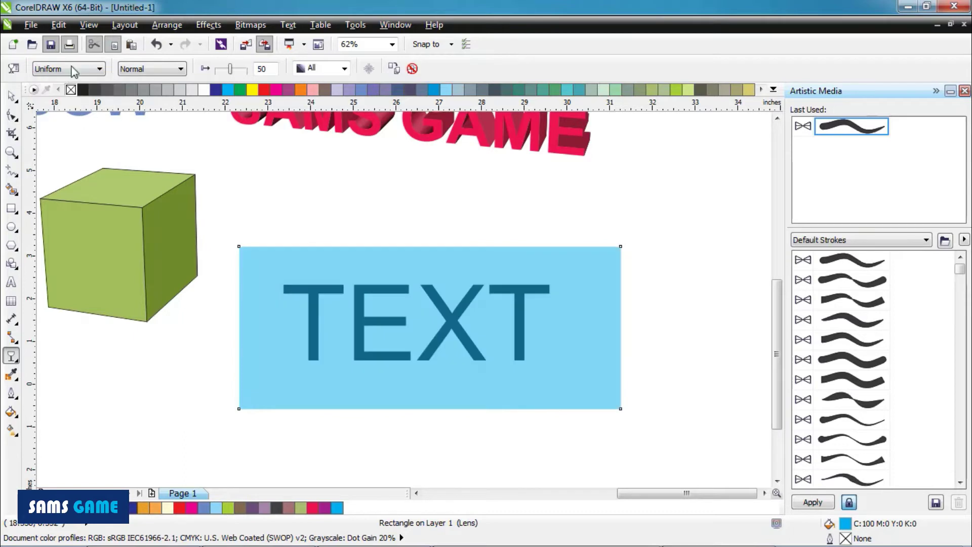
# Try a Square and a Radial transparency on the rectangle, shrinking the radial fade's radius toward the last letter
pyautogui.click(68, 68)
pyautogui.click(48, 128)
pyautogui.click(68, 68)
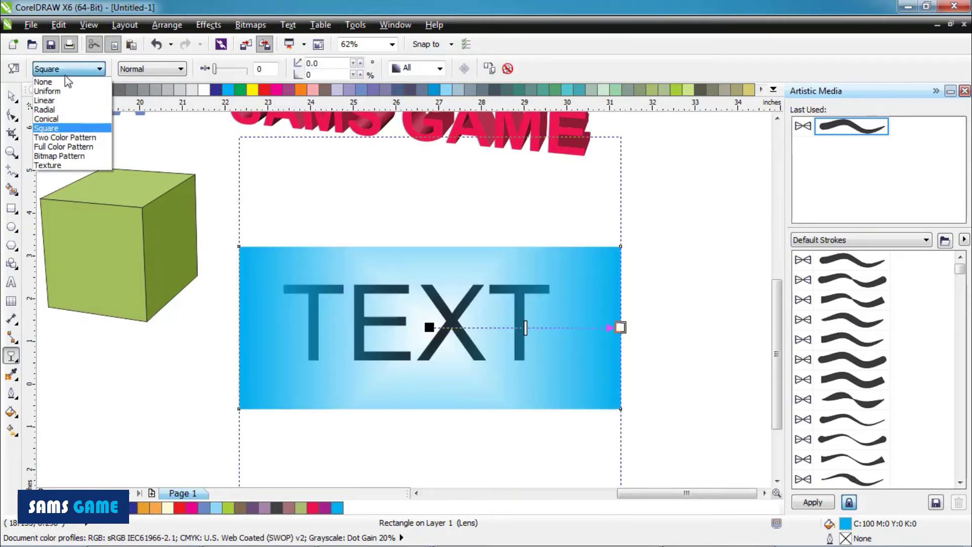
pyautogui.click(45, 109)
pyautogui.moveTo(621, 327); pyautogui.dragTo(535, 332)
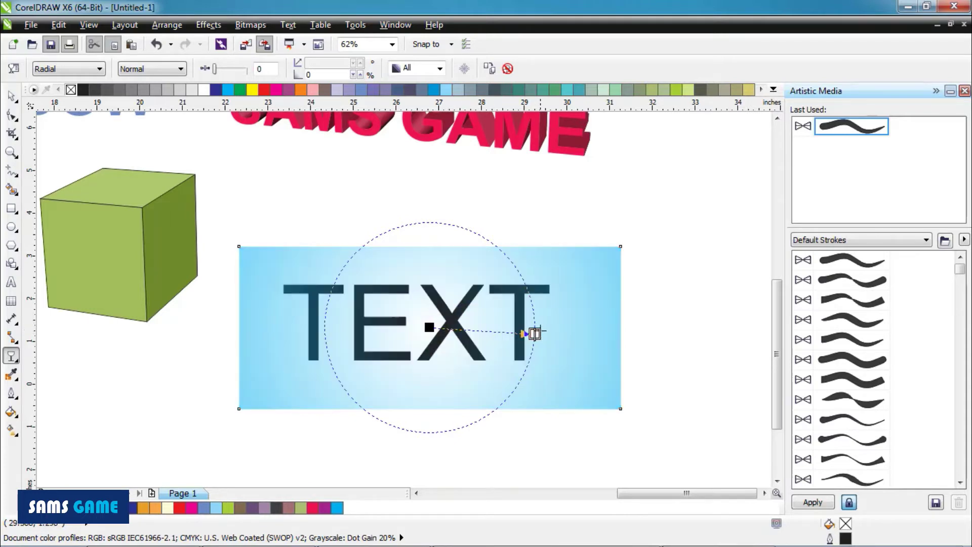
# Try the Bitmap Pattern and Full Color Pattern transparency types on the rectangle
pyautogui.click(61, 73)
pyautogui.click(62, 160)
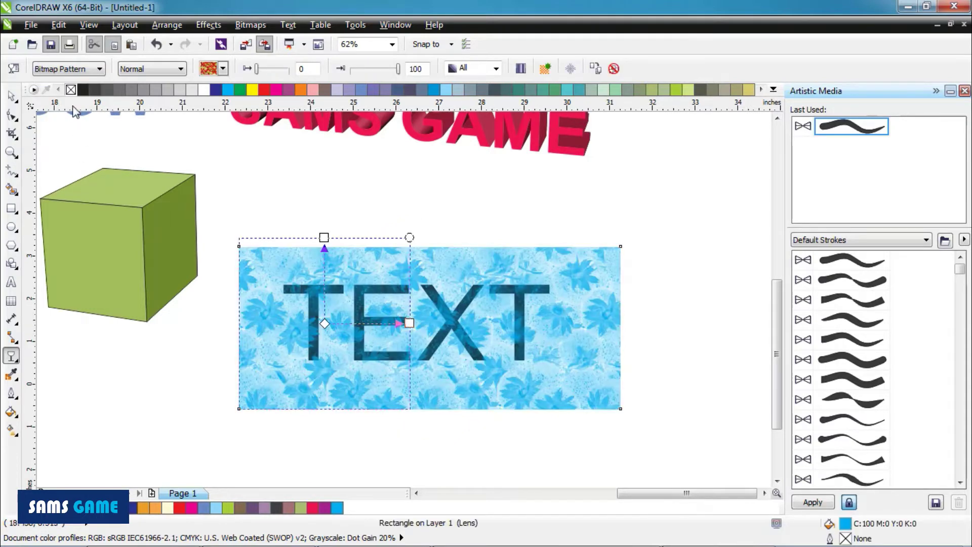
pyautogui.click(63, 69)
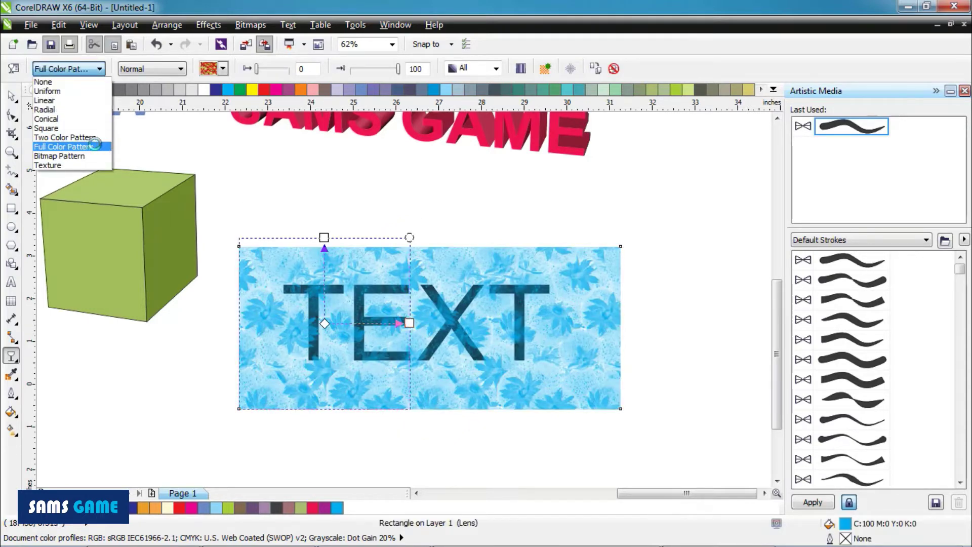
pyautogui.click(63, 146)
# Change the rectangle's transparency to Two Color Pattern and choose the brick pattern
pyautogui.click(68, 69)
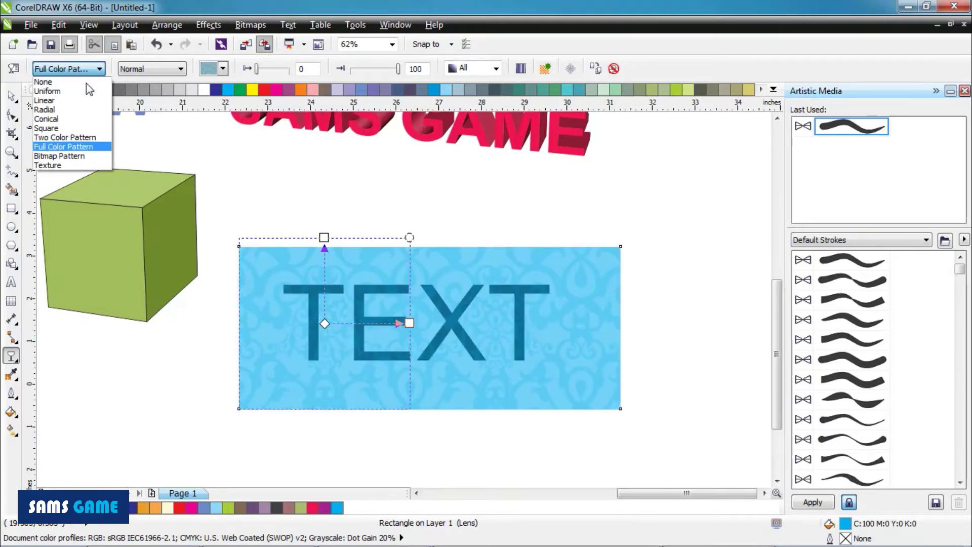
pyautogui.click(67, 137)
pyautogui.click(223, 69)
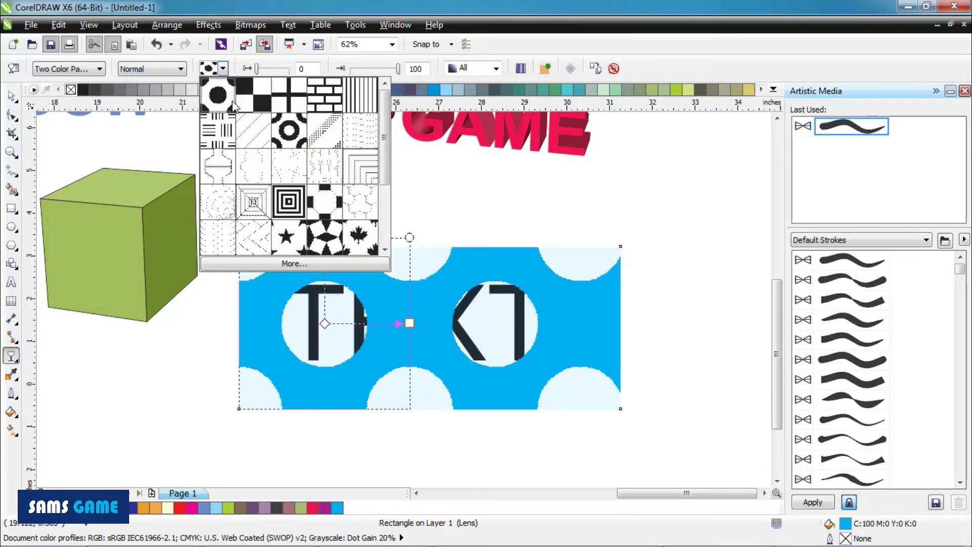
pyautogui.click(323, 100)
# Try the Multiply, Subtract and Behind merge modes on the brick-pattern transparency and set it back to Normal
pyautogui.click(152, 69)
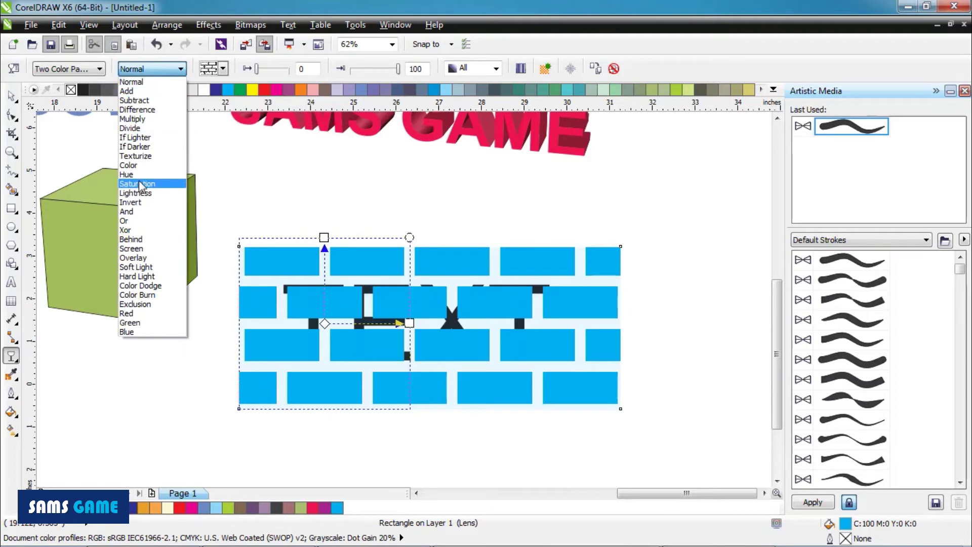
pyautogui.click(141, 119)
pyautogui.click(152, 68)
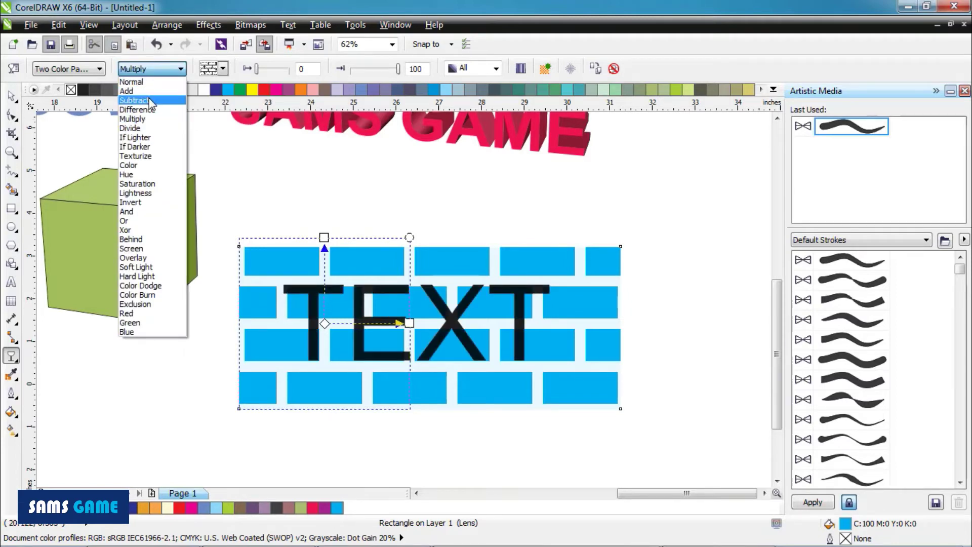
pyautogui.click(134, 100)
pyautogui.click(152, 69)
pyautogui.click(143, 239)
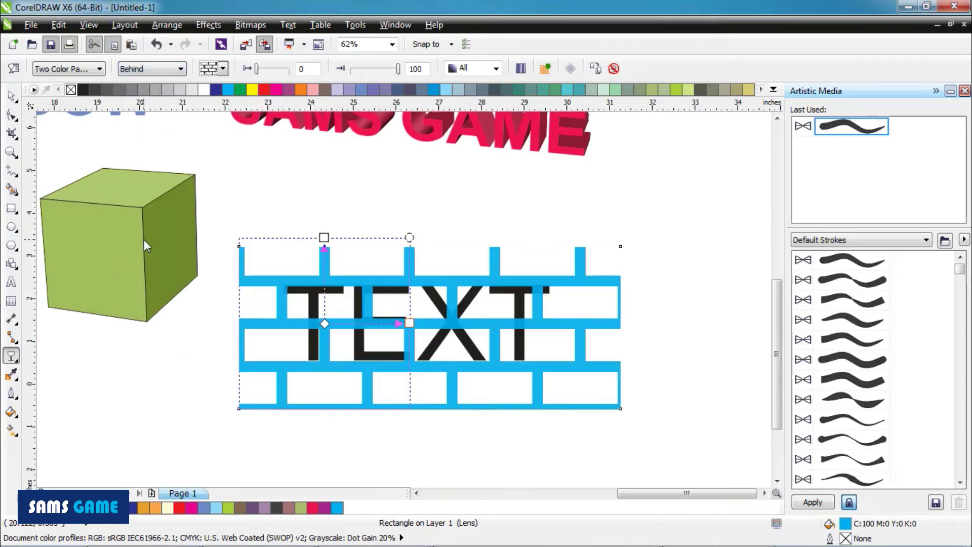
pyautogui.click(152, 69)
pyautogui.click(143, 82)
# Change the rectangle's transparency type to Uniform and deselect the rectangle
pyautogui.click(68, 69)
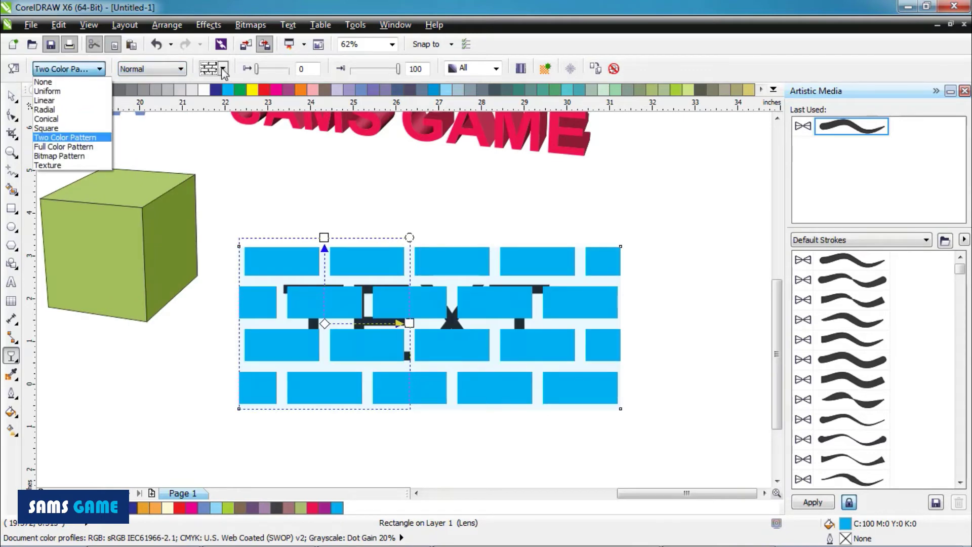
pyautogui.click(51, 85)
pyautogui.click(11, 95)
pyautogui.click(515, 192)
# Move the pink flower left so it sits above the upper-left corner of the blue page
pyautogui.scroll(-1, 399, 254)
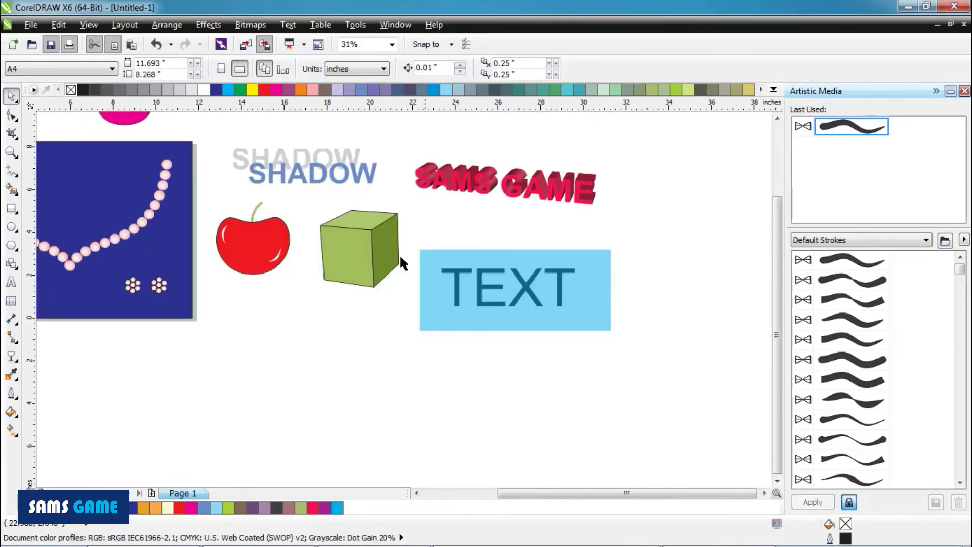
pyautogui.scroll(-1, 304, 235)
pyautogui.scroll(-1, 198, 193)
pyautogui.scroll(1, 159, 158)
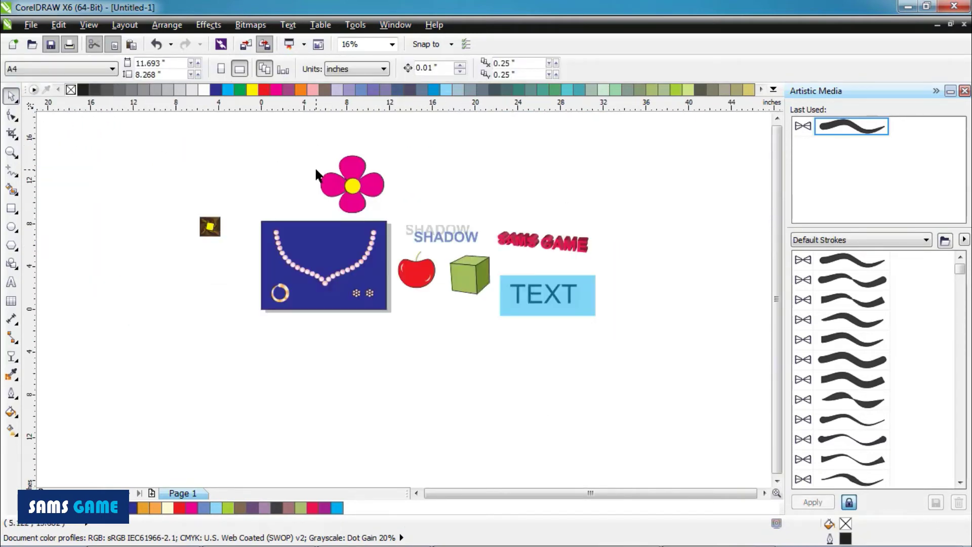
pyautogui.click(393, 44)
pyautogui.click(355, 65)
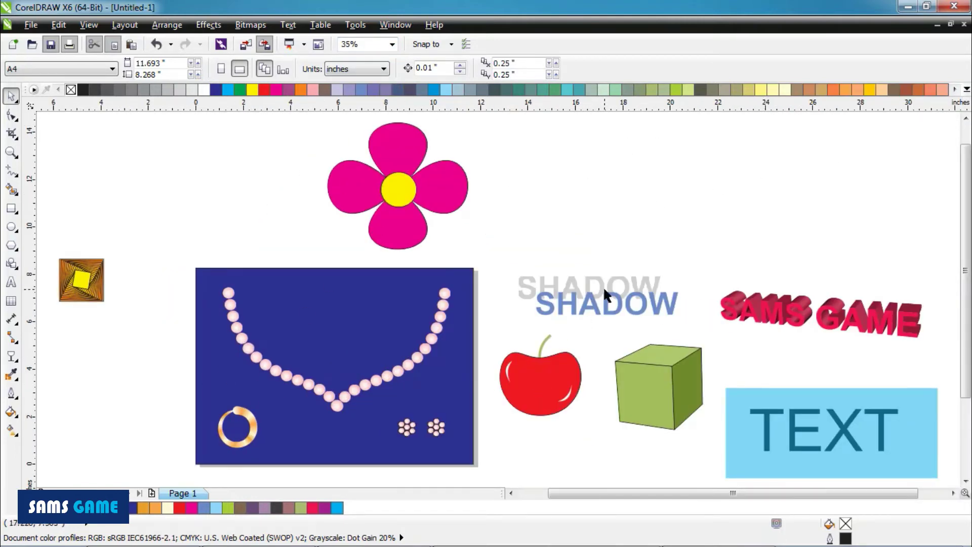
pyautogui.moveTo(441, 204); pyautogui.dragTo(273, 210)
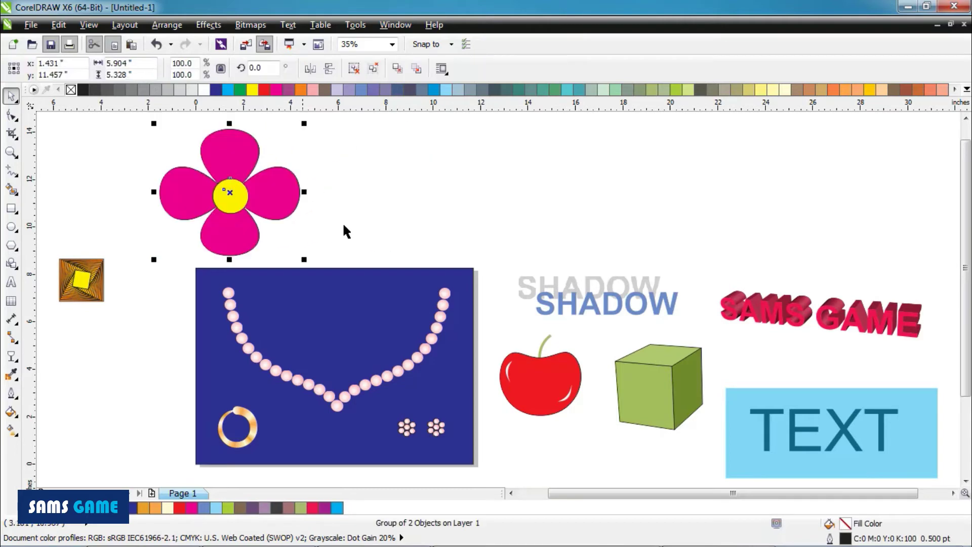
# Move the SAMS GAME text and the SHADOW text with its shadow above the blue page, and stack the apple over the cube beside it
pyautogui.moveTo(820, 316); pyautogui.dragTo(480, 174)
pyautogui.moveTo(609, 304); pyautogui.dragTo(414, 228)
pyautogui.moveTo(588, 288); pyautogui.dragTo(392, 211)
pyautogui.moveTo(540, 385); pyautogui.dragTo(542, 290)
pyautogui.moveTo(658, 389); pyautogui.dragTo(545, 381)
# Group the word TEXT with its transparent rectangle and move the group up to the right of the apple
pyautogui.moveTo(788, 426)
pyautogui.mouseDown()
pyautogui.moveTo(691, 265)
pyautogui.moveTo(790, 429)
pyautogui.mouseUp()
pyautogui.moveTo(683, 299); pyautogui.dragTo(937, 456)
pyautogui.hotkey('ctrl', 'g')
pyautogui.moveTo(756, 399); pyautogui.dragTo(632, 218)
pyautogui.click(721, 360)
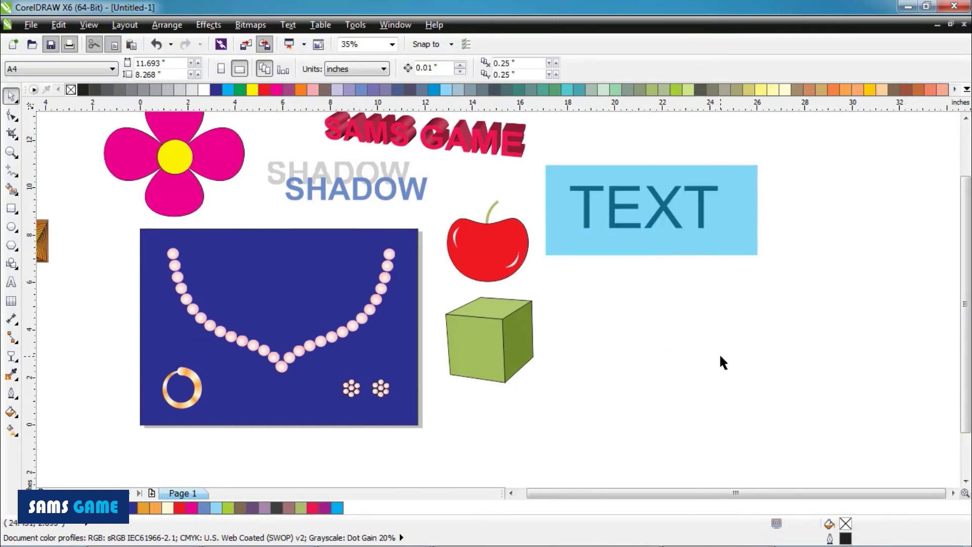
# Try to move the yellow inner square of the small blend toward the blue page, and undo the move
pyautogui.moveTo(694, 492); pyautogui.dragTo(667, 492)
pyautogui.click(392, 44)
pyautogui.click(373, 66)
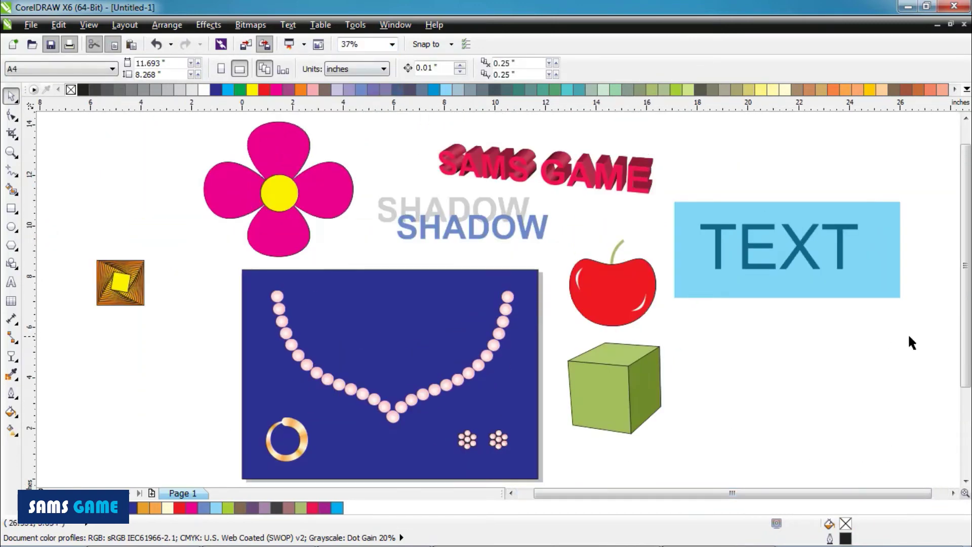
pyautogui.moveTo(126, 282); pyautogui.dragTo(203, 269)
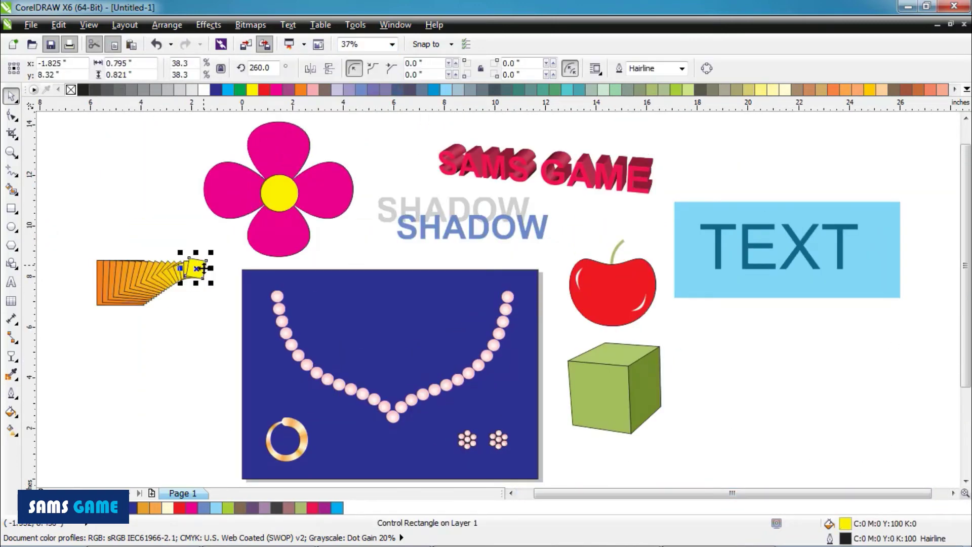
pyautogui.hotkey('ctrl', 'z')
pyautogui.click(132, 284)
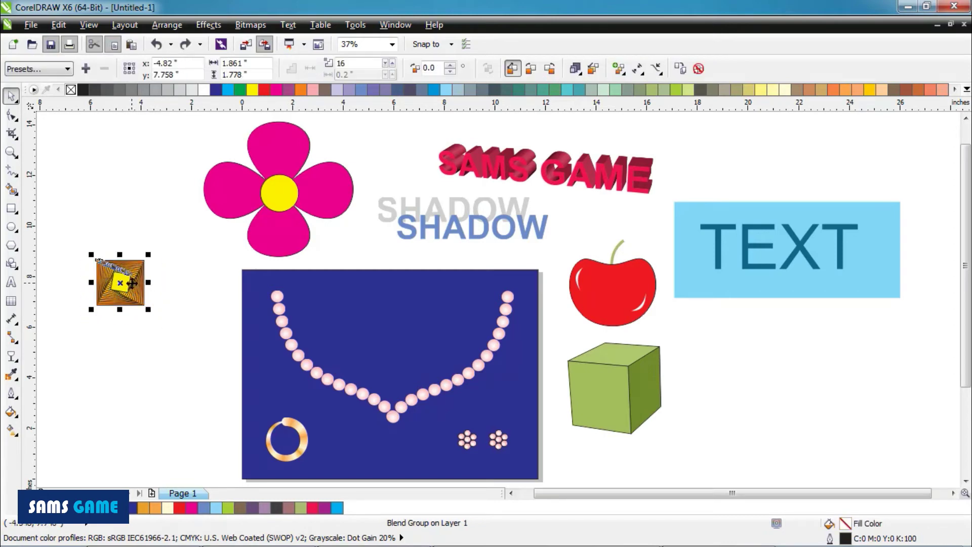
pyautogui.click(168, 337)
# Add the artistic text "S" below the small square blend, enlarge it to about 466 pt and make it bold
pyautogui.click(11, 282)
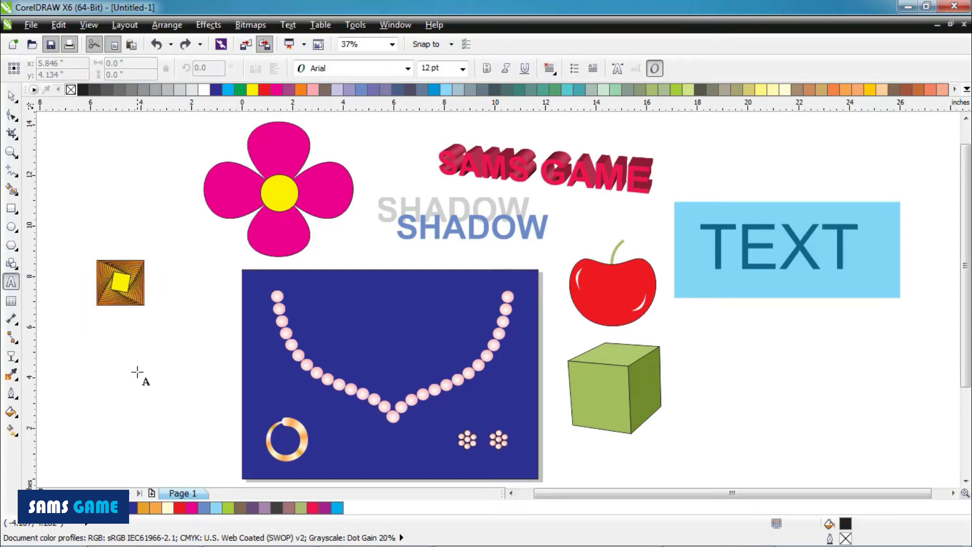
pyautogui.click(146, 388)
pyautogui.write('S')
pyautogui.click(11, 95)
pyautogui.moveTo(153, 381); pyautogui.dragTo(199, 326)
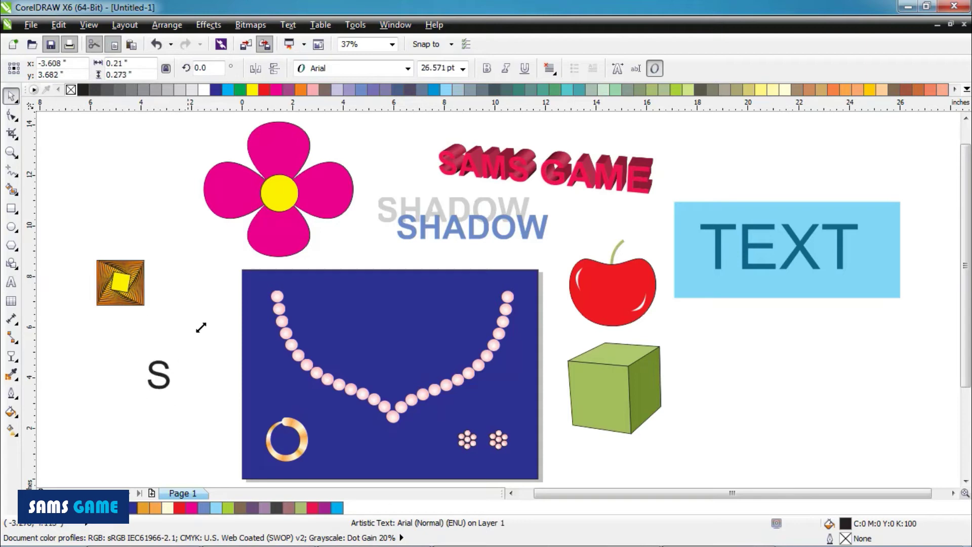
pyautogui.hotkey('ctrl', 'b')
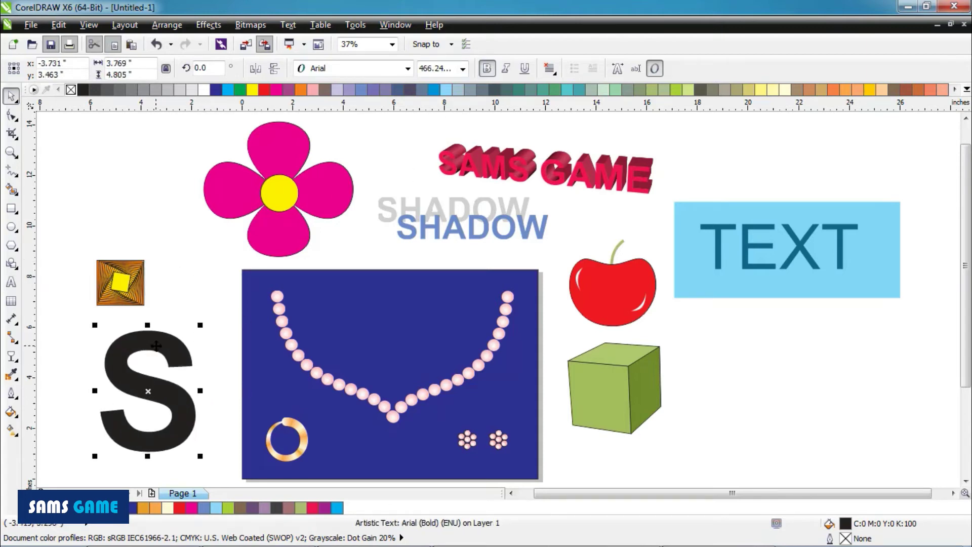
# Remove the fill of the letter S and give it a black outline
pyautogui.click(72, 90)
pyautogui.rightClick(84, 91)
pyautogui.click(158, 365)
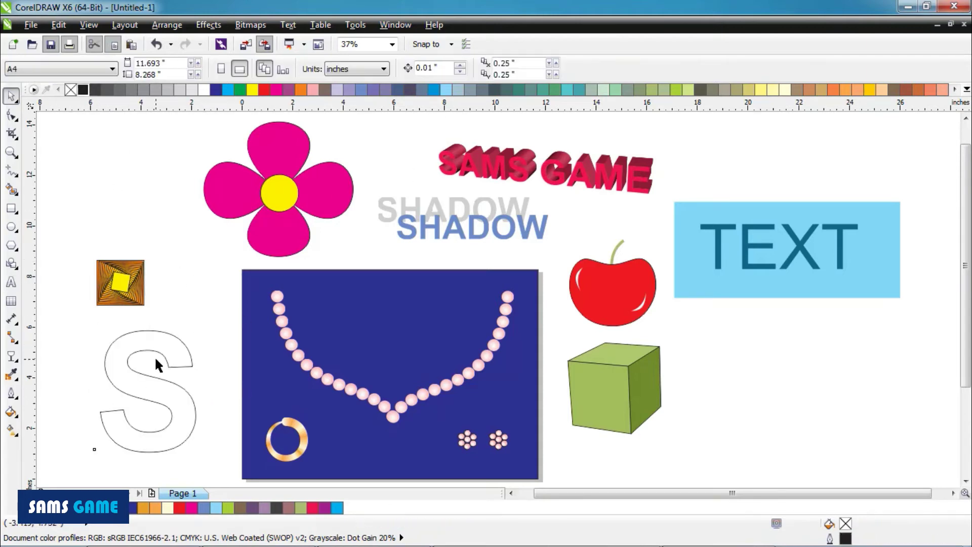
# Move the small square blend up beside the flower and enlarge the outlined S to about 658 pt in the freed space
pyautogui.moveTo(129, 293); pyautogui.dragTo(156, 198)
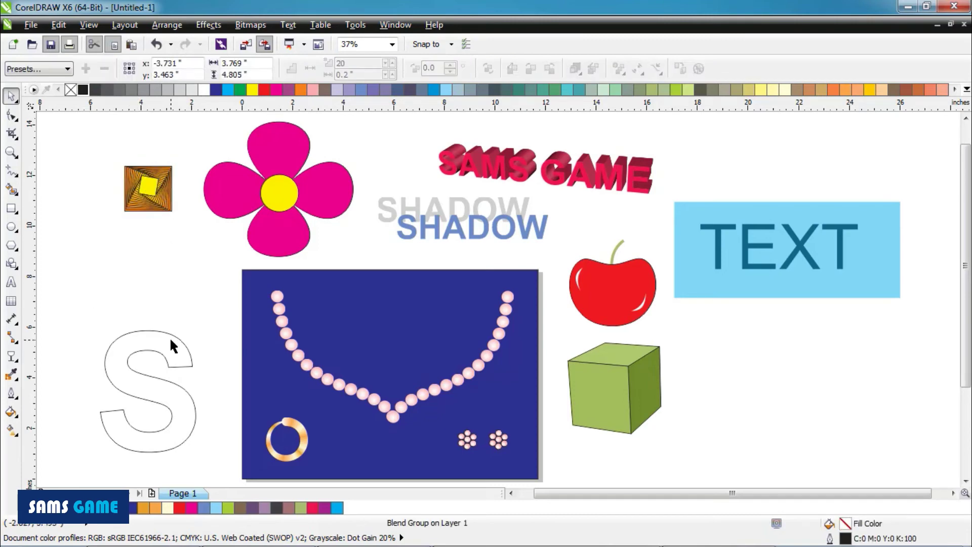
pyautogui.click(103, 328)
pyautogui.moveTo(103, 328); pyautogui.dragTo(74, 256)
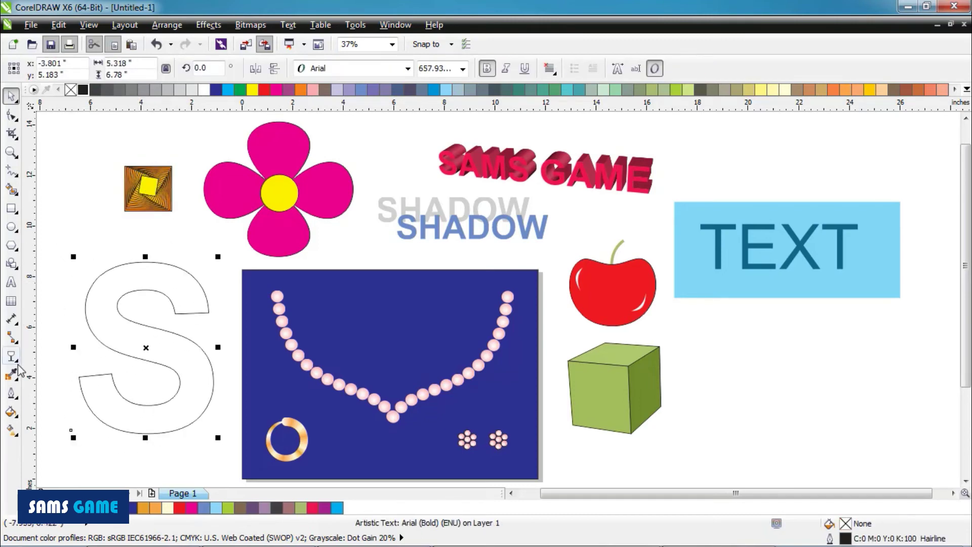
# Apply a one-step inside contour to the outlined S and reduce its offset to 0.523 inches
pyautogui.click(14, 354)
pyautogui.click(57, 370)
pyautogui.moveTo(206, 322); pyautogui.dragTo(198, 314)
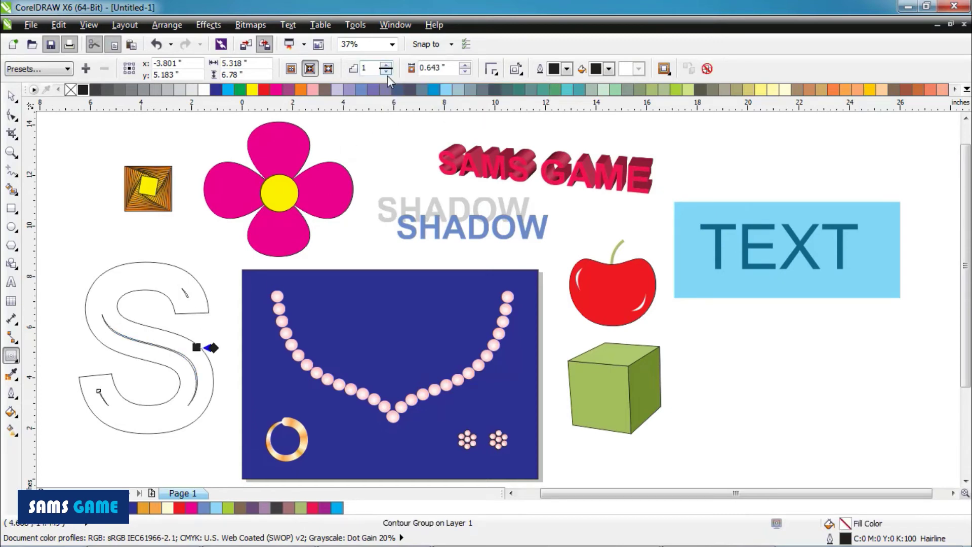
pyautogui.click(465, 72)
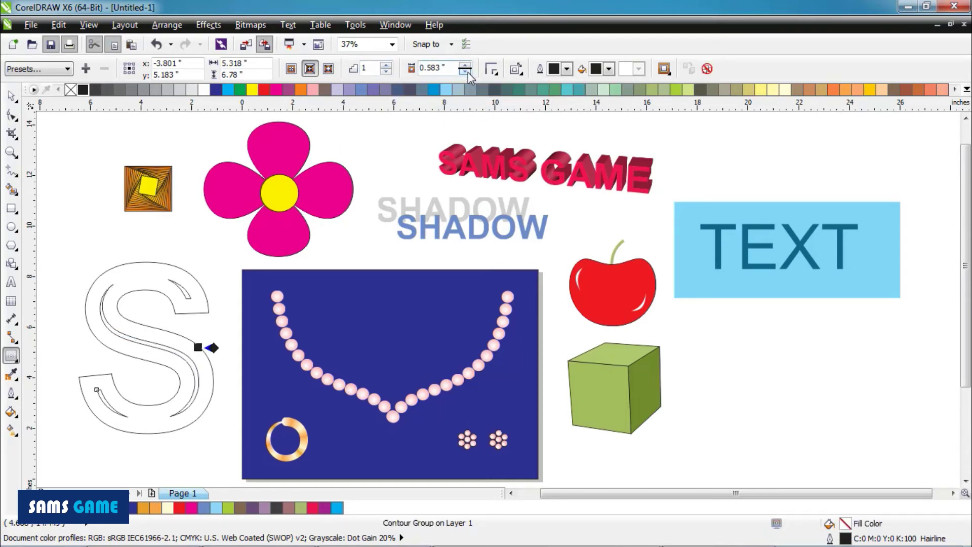
# Set the S contour to 10 steps with a 0.05 inch offset, and fine-tune it on the letter to 8 steps at 0.052 inches
pyautogui.click(388, 71)
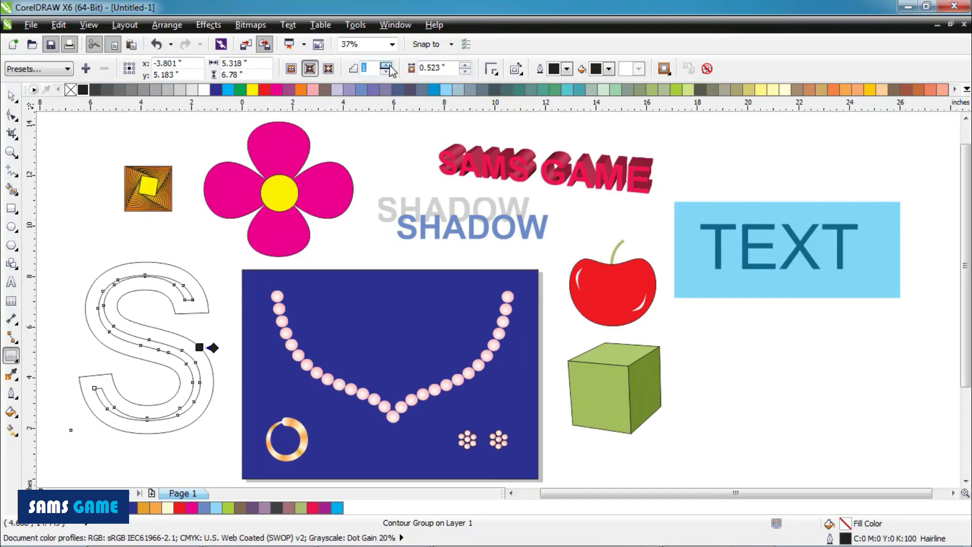
pyautogui.scroll(5, 243, 327)
pyautogui.write('10')
pyautogui.press('Tab')
pyautogui.write('0.05')
pyautogui.press('Return')
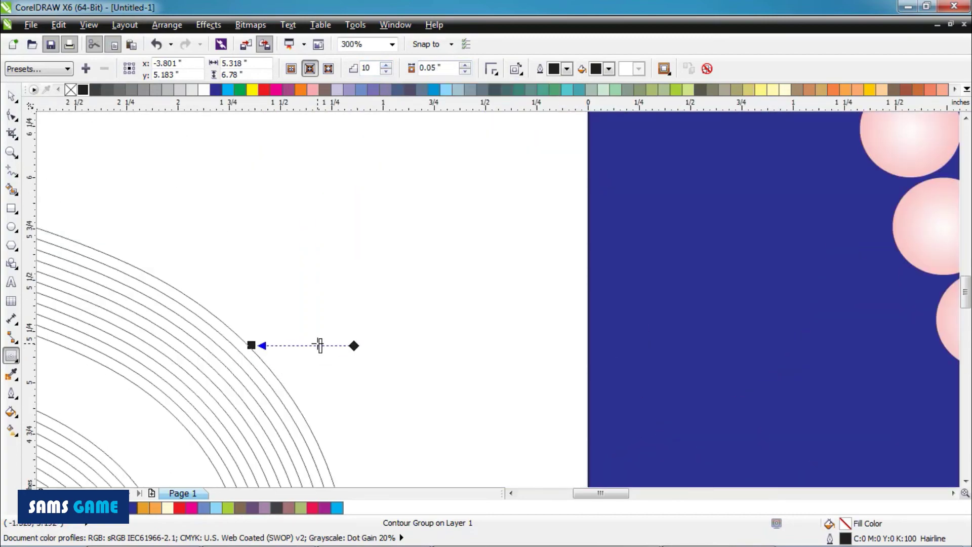
pyautogui.scroll(-4, 324, 342)
pyautogui.scroll(2, 323, 336)
pyautogui.moveTo(342, 330); pyautogui.dragTo(350, 330)
pyautogui.scroll(-4, 193, 276)
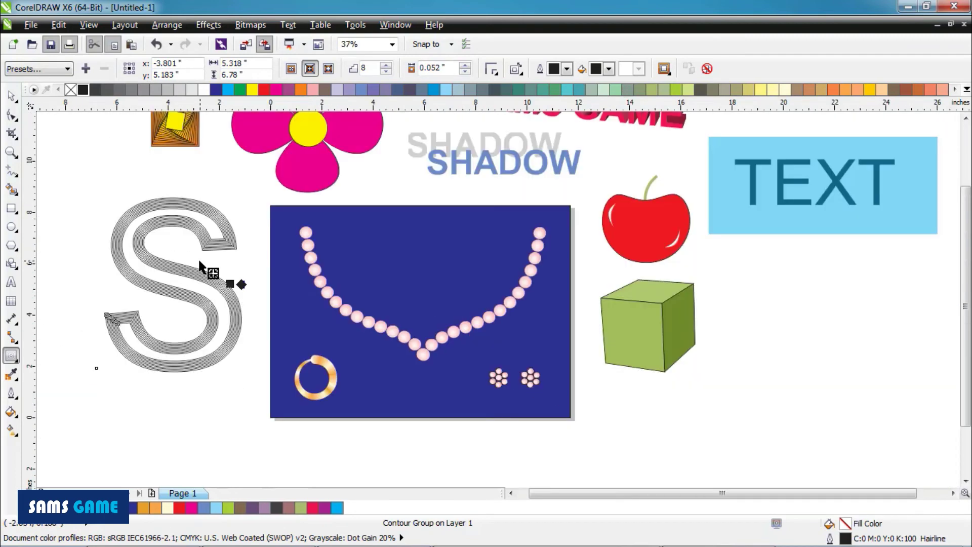
# Fill the letter S with yellow and set its contour fill color first to cyan and finally to orange
pyautogui.scroll(2, 213, 269)
pyautogui.click(11, 96)
pyautogui.click(609, 69)
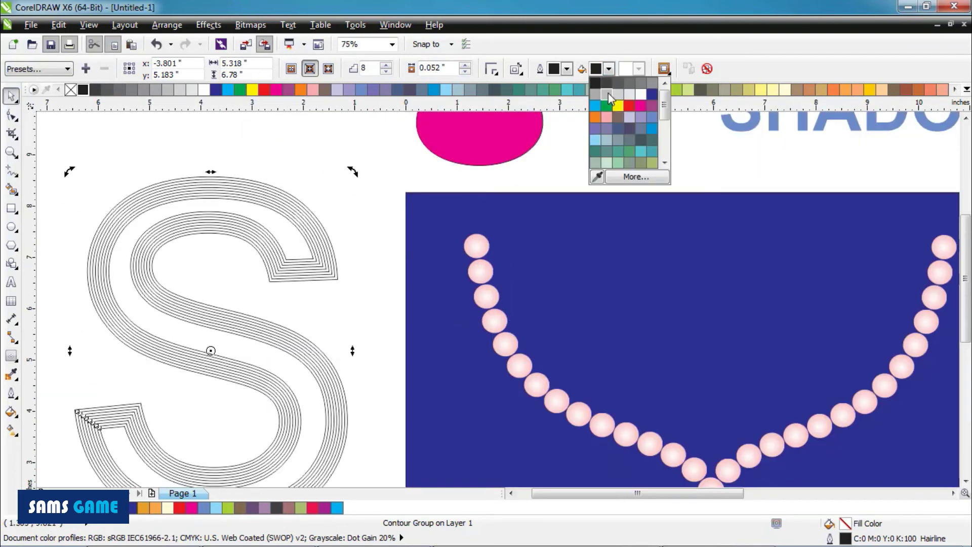
pyautogui.click(602, 109)
pyautogui.scroll(-2, 260, 198)
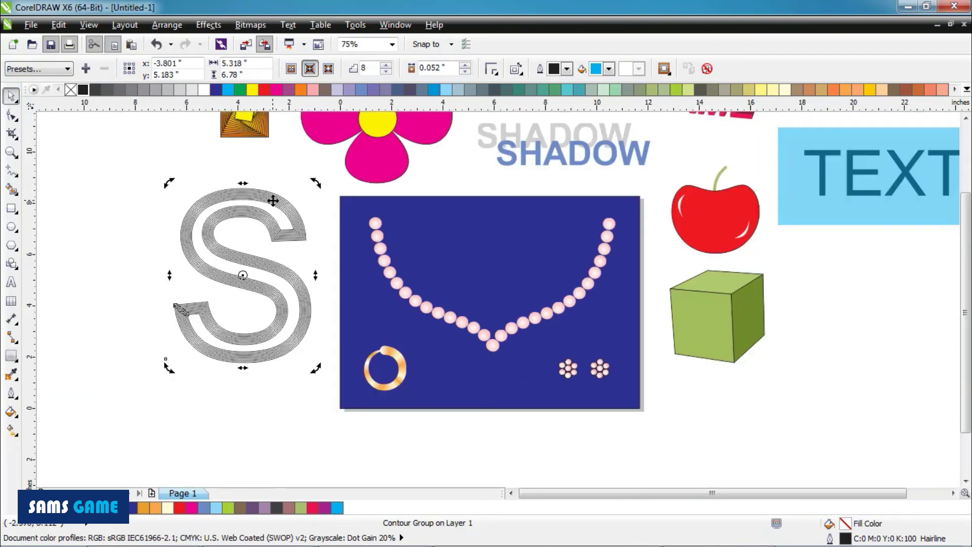
pyautogui.rightClick(253, 90)
pyautogui.click(609, 69)
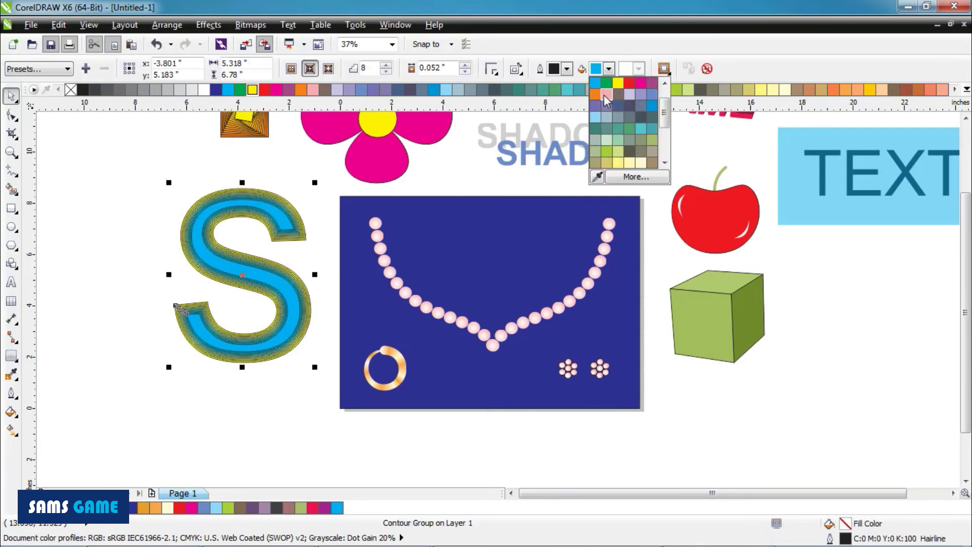
pyautogui.click(596, 94)
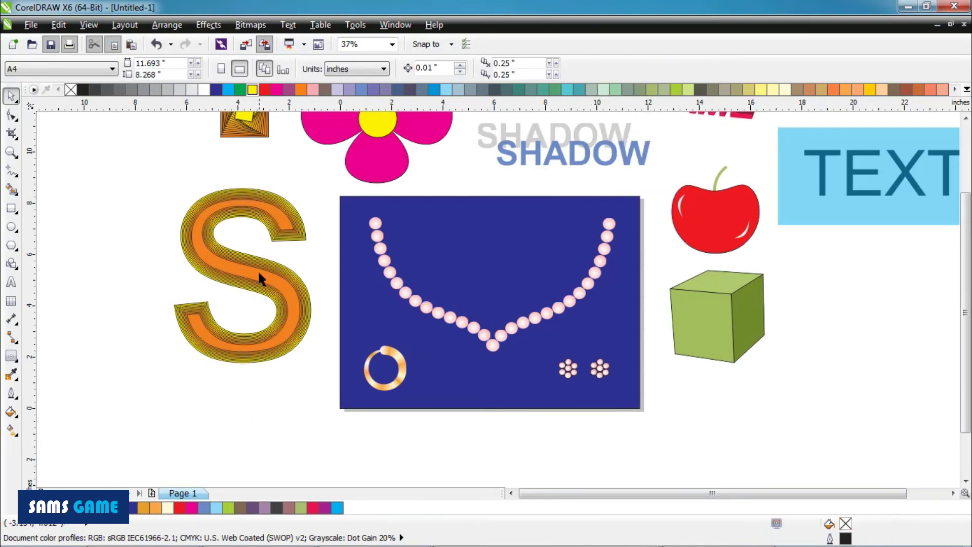
# Remove the outline from the contoured letter S and deselect it
pyautogui.rightClick(69, 91)
pyautogui.click(133, 169)
pyautogui.click(273, 208)
pyautogui.click(200, 410)
# Draw a full, closed circle about 4.1 by 4.2 inches beside the upper part of the letter S
pyautogui.click(11, 227)
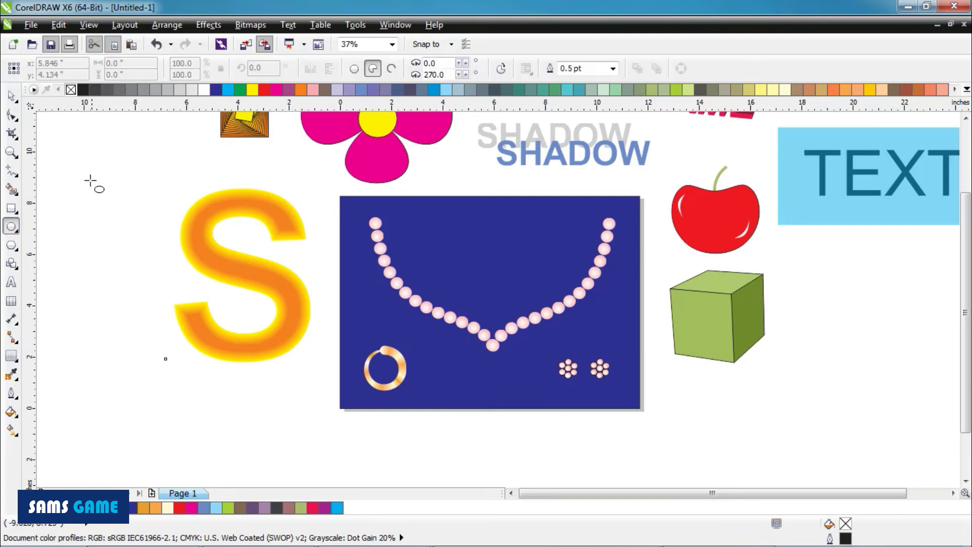
pyautogui.moveTo(64, 147); pyautogui.dragTo(168, 254)
pyautogui.click(353, 69)
# Apply an inside contour to the circle with 16 steps and an offset of about 0.089 inches
pyautogui.click(11, 355)
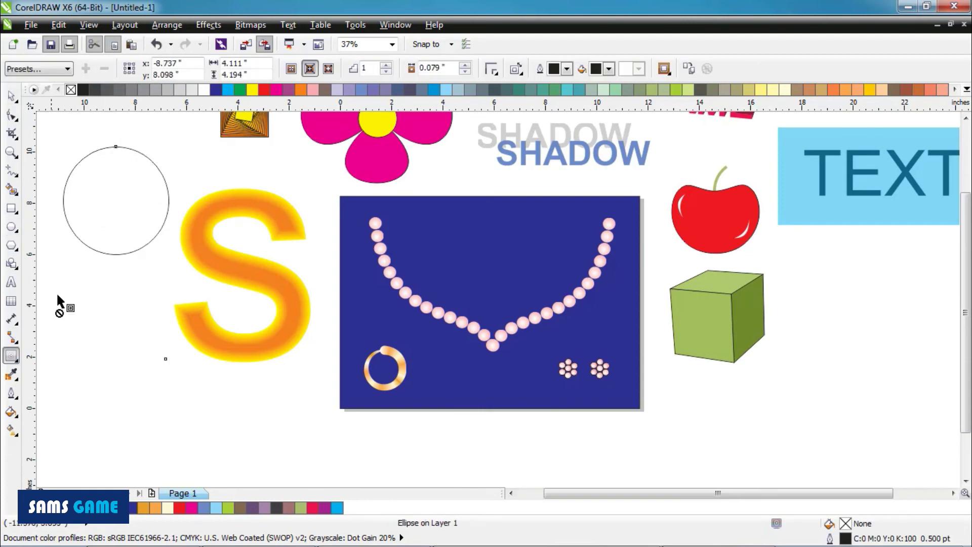
pyautogui.moveTo(116, 147)
pyautogui.mouseDown()
pyautogui.moveTo(117, 190)
pyautogui.moveTo(115, 161)
pyautogui.mouseUp()
pyautogui.press('space')
# Set the circle's contour fill color to red and fill the circle itself with yellow
pyautogui.click(609, 68)
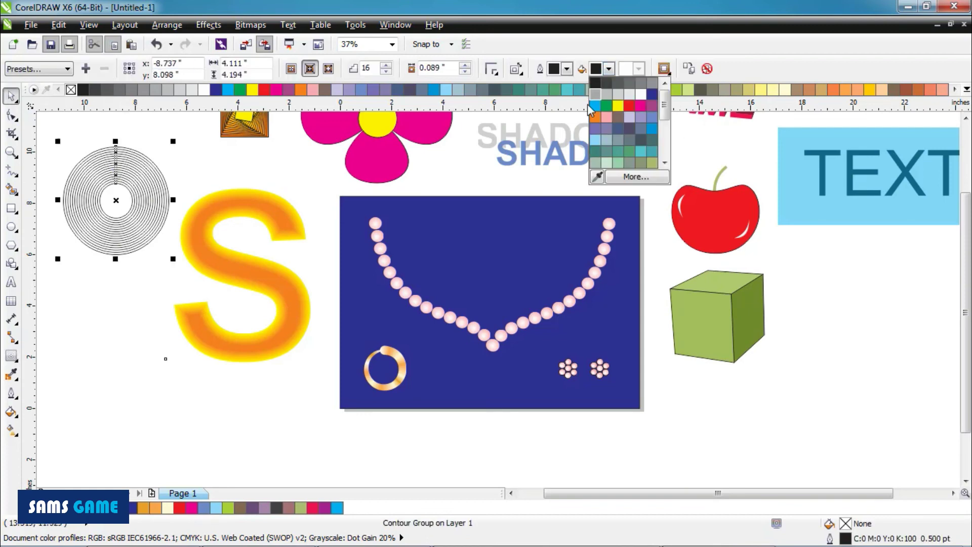
pyautogui.click(629, 107)
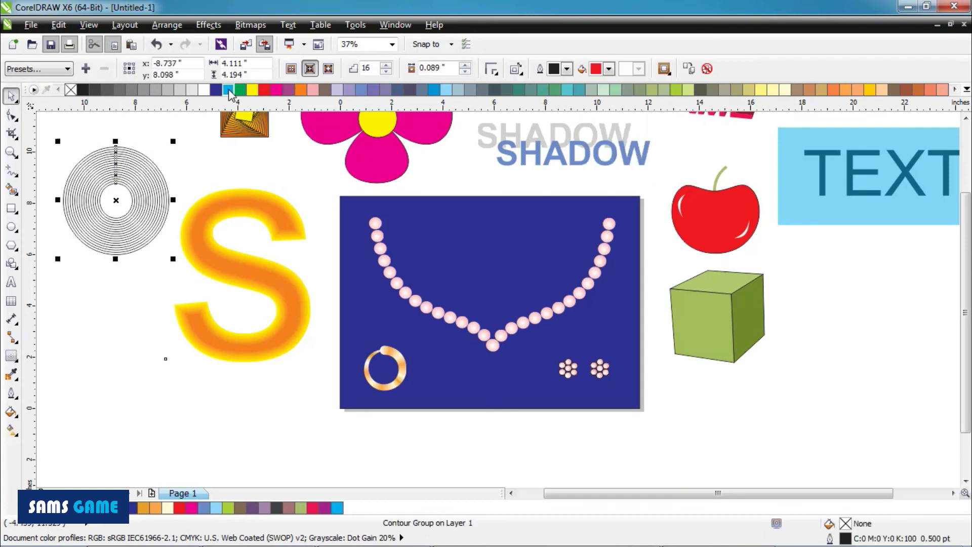
pyautogui.click(229, 91)
pyautogui.click(253, 90)
# Remove the outline from the contoured circle and move it slightly up, away from the letter S
pyautogui.rightClick(71, 90)
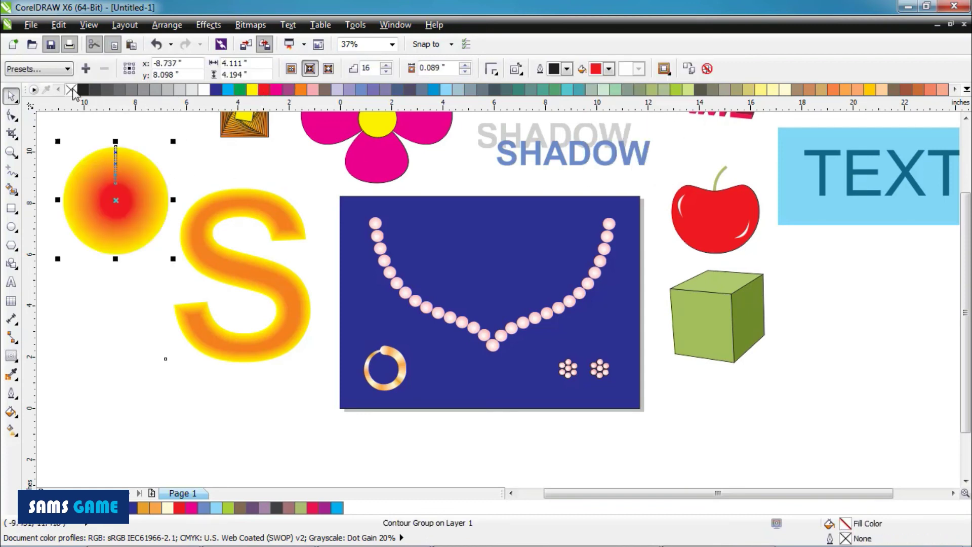
pyautogui.moveTo(147, 195); pyautogui.dragTo(142, 175)
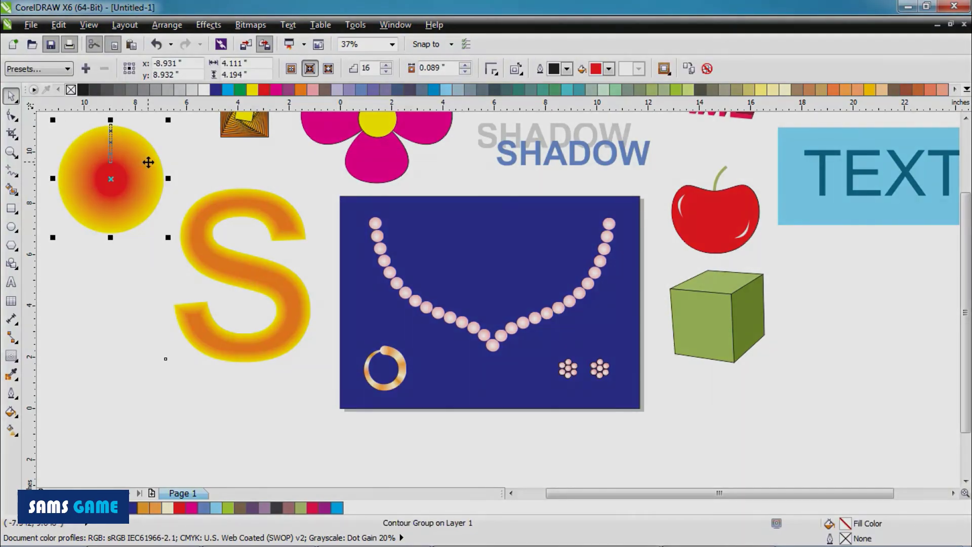